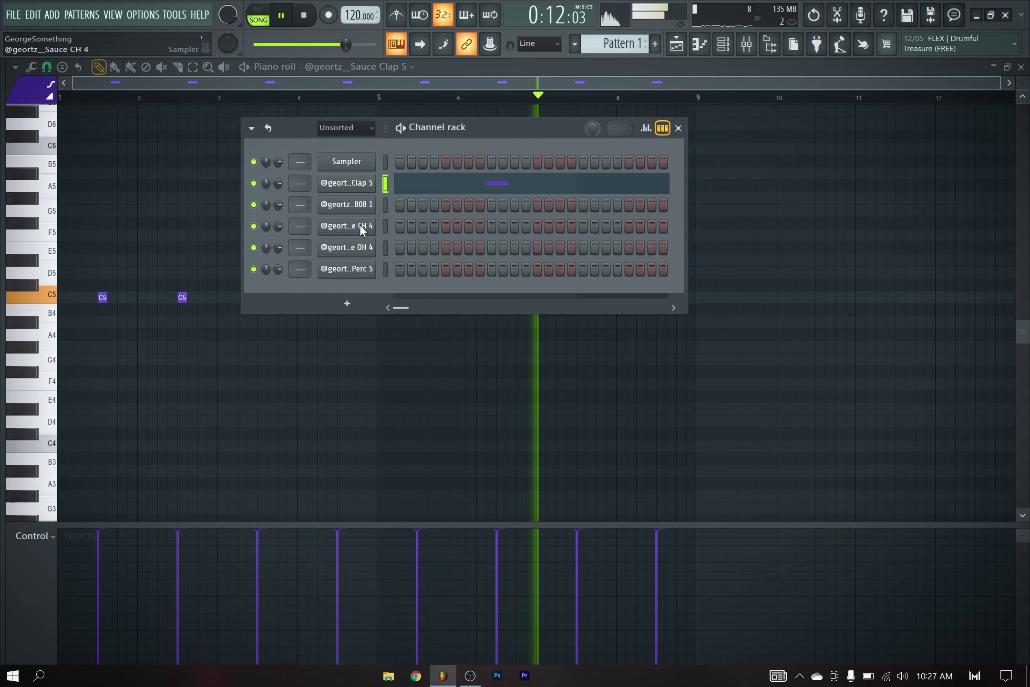
Fill every second step of the closed hi-hat channel (CH 4) and return to the playlist with the channel rack showing.
{"action": "right_click", "coordinate": [359, 225]}
{"action": "left_click", "coordinate": [555, 262]}
{"action": "left_click", "coordinate": [678, 127]}
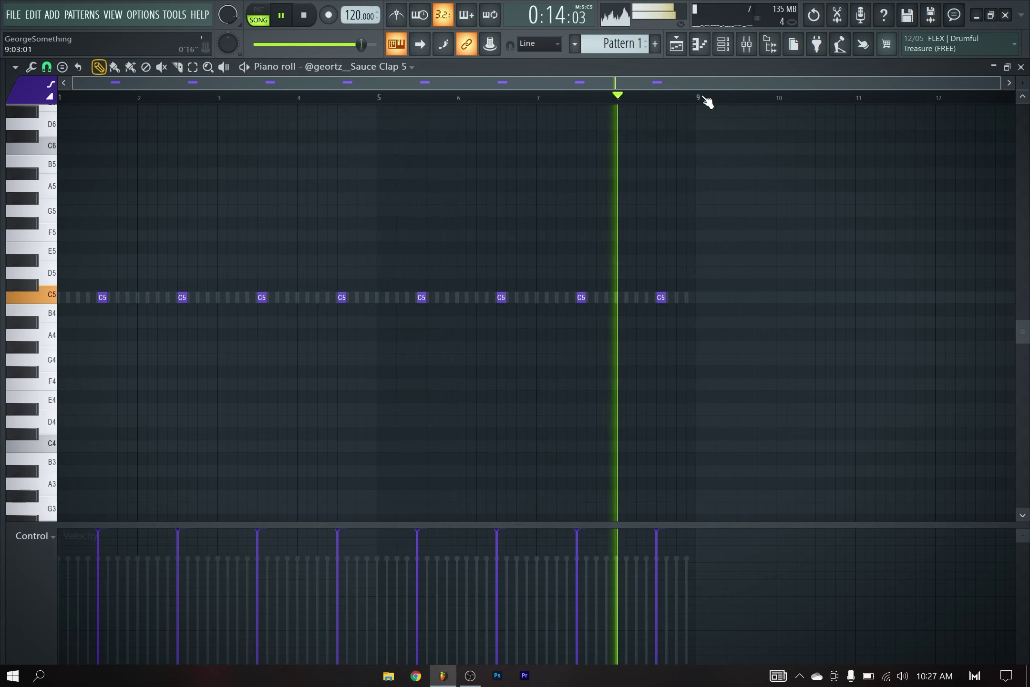
{"action": "left_click", "coordinate": [676, 44]}
{"action": "left_click", "coordinate": [723, 44]}
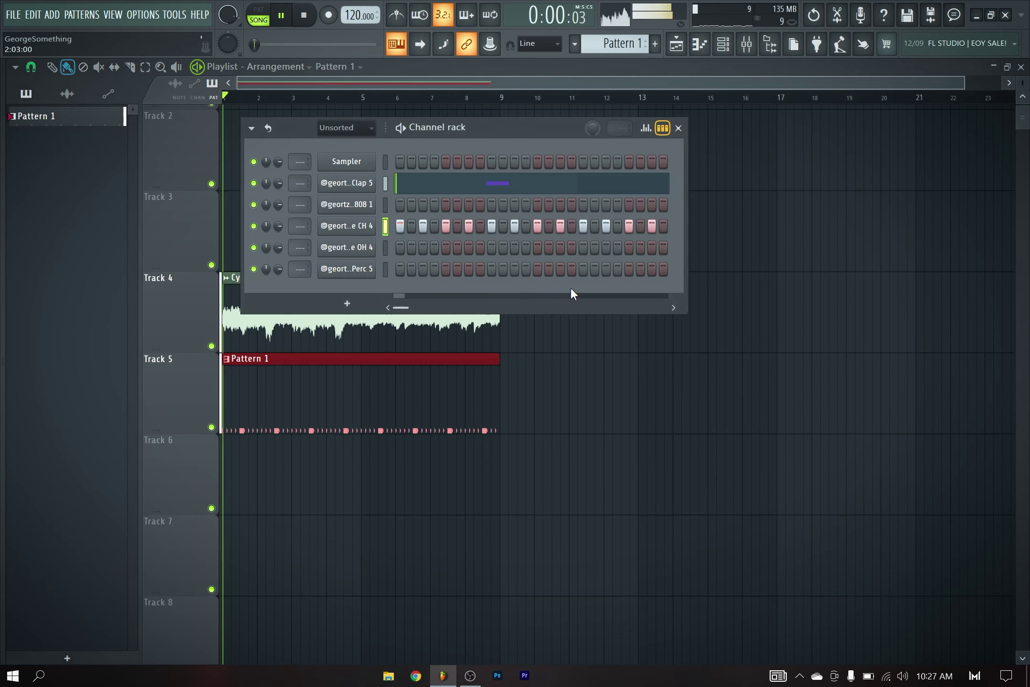
Enable the 808 1 channel's volume envelope with maximum hold and no attack, decay or release, then return to the playlist.
{"action": "right_click", "coordinate": [369, 228]}
{"action": "left_click", "coordinate": [467, 301]}
{"action": "right_click", "coordinate": [359, 206]}
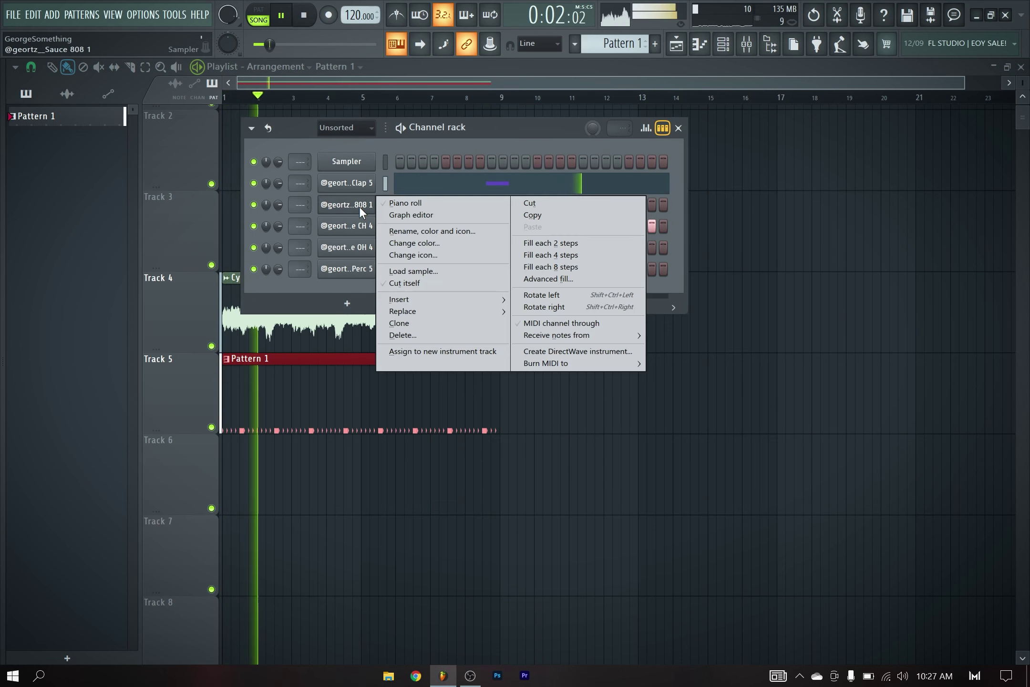
{"action": "left_click", "coordinate": [372, 251]}
{"action": "left_click", "coordinate": [370, 206]}
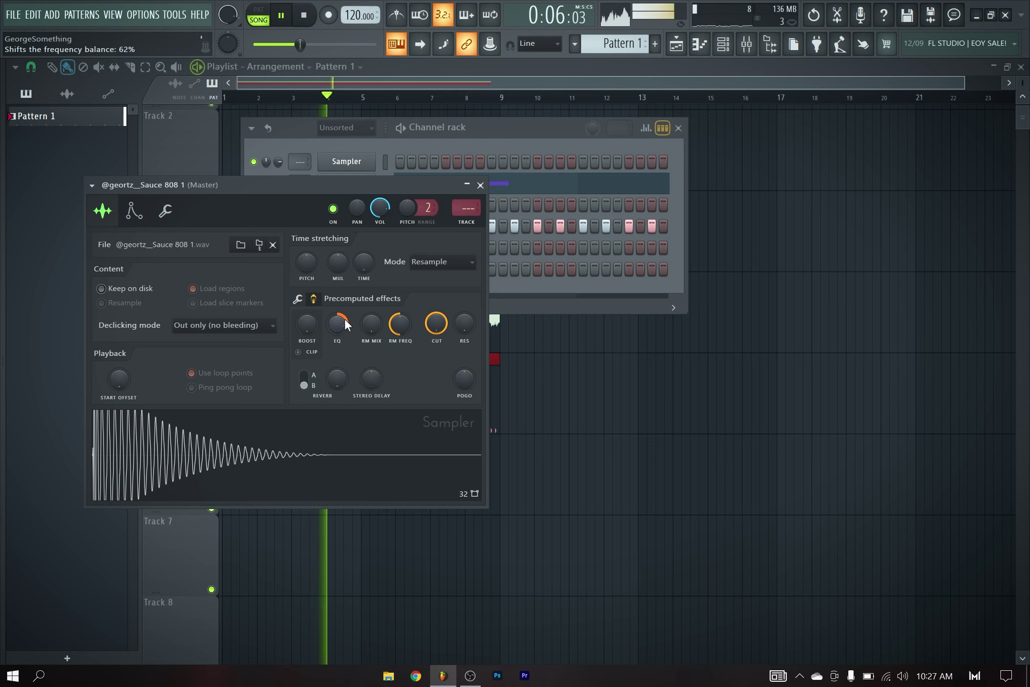
{"action": "left_click", "coordinate": [134, 211]}
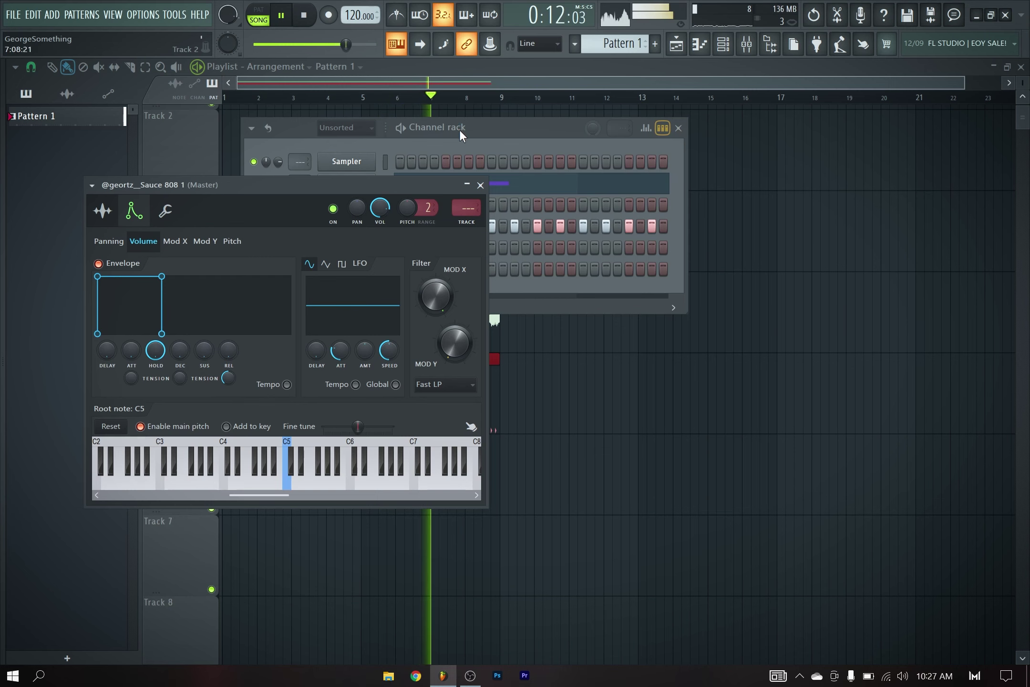
{"action": "left_click_drag", "start_coordinate": [461, 136], "coordinate": [464, 139]}
{"action": "key", "text": "F5"}
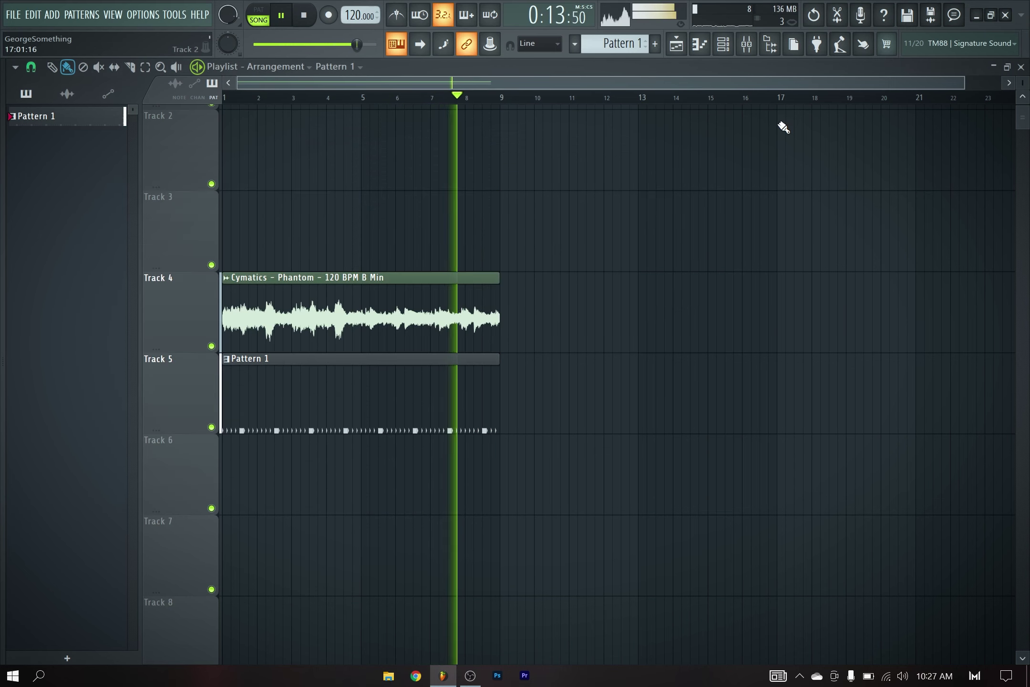
Enter C5 notes from bar 1 in the 808 1 piano roll, including a fast roll with rising velocities before a long note.
{"action": "double_click", "coordinate": [453, 295]}
{"action": "left_click", "coordinate": [429, 184]}
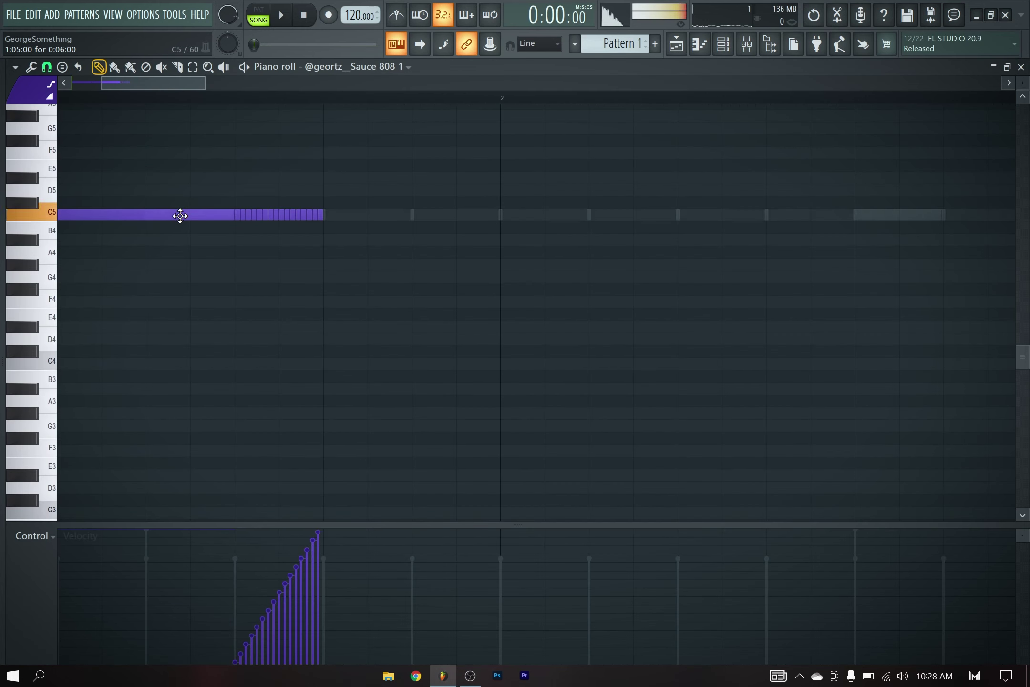
{"action": "left_click_drag", "start_coordinate": [328, 182], "coordinate": [283, 230]}
{"action": "key", "text": "space"}
{"action": "scroll", "coordinate": [350, 123], "scroll_direction": "down", "scroll_amount": 3}
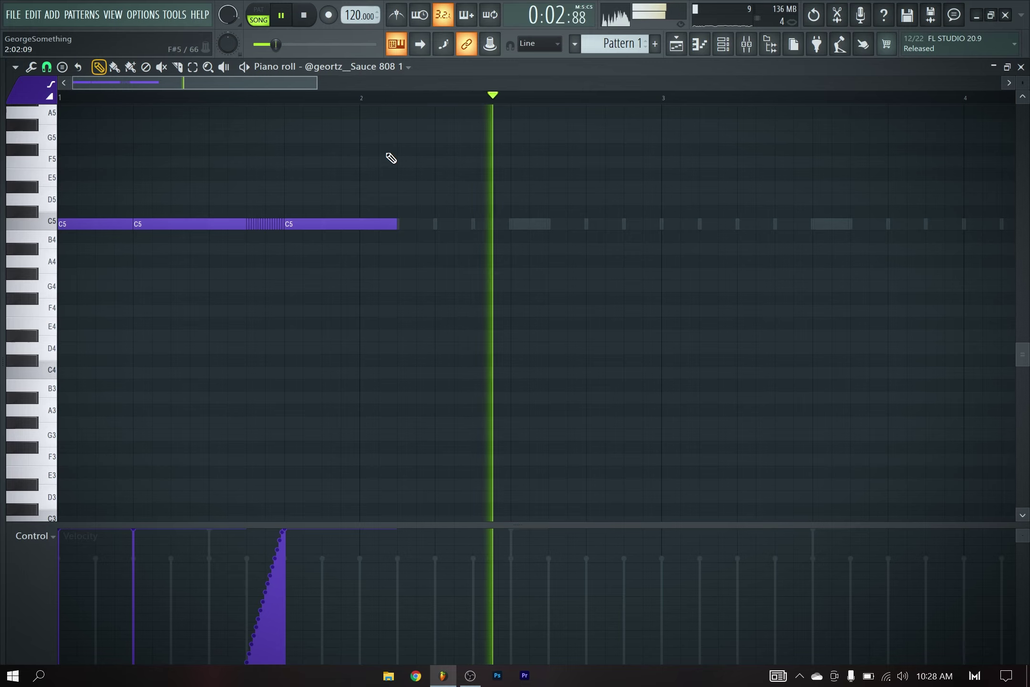
Add a C5 note late in bar 2 of the 808 part and extend the preceding long note up to it.
{"action": "scroll", "coordinate": [552, 255], "scroll_direction": "up", "scroll_amount": 3}
{"action": "scroll", "coordinate": [505, 276], "scroll_direction": "down", "scroll_amount": 5}
{"action": "scroll", "coordinate": [505, 275], "scroll_direction": "down", "scroll_amount": 2}
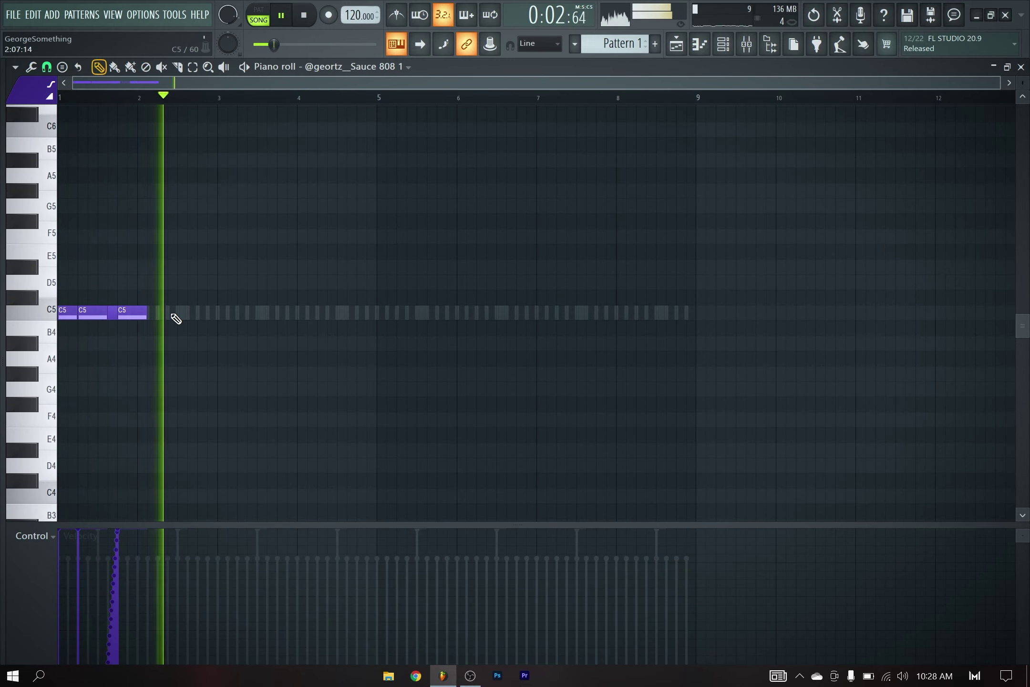
{"action": "left_click", "coordinate": [180, 313]}
{"action": "left_click_drag", "start_coordinate": [140, 276], "coordinate": [187, 318]}
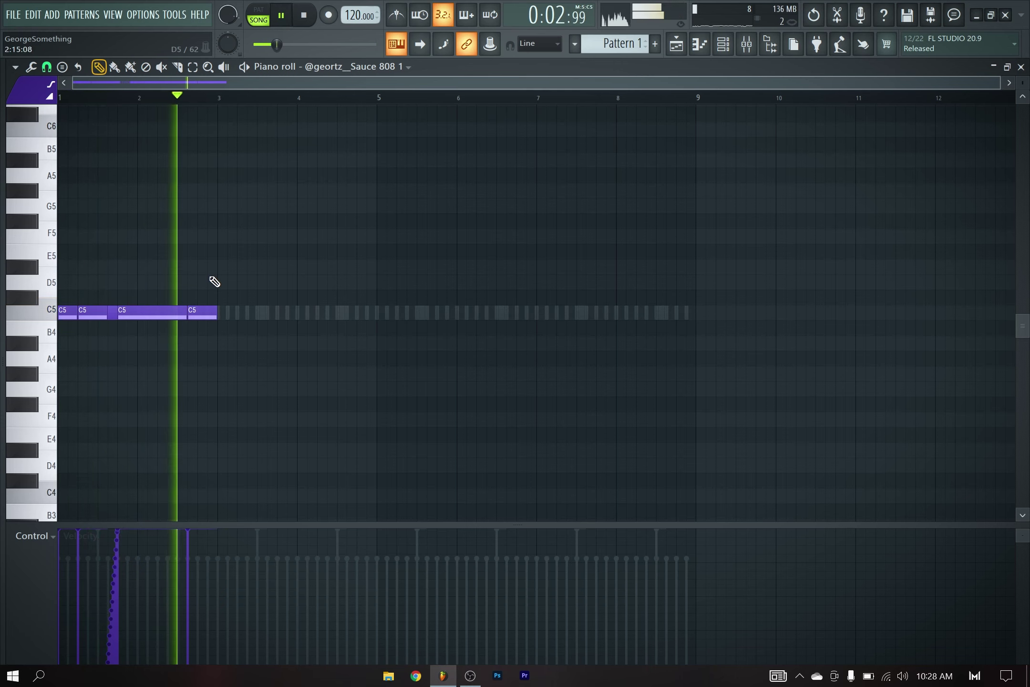
Duplicate the two-bar 808 phrase into bars 3 and 4.
{"action": "key", "text": "space"}
{"action": "key", "text": "ctrl+a"}
{"action": "key", "text": "space"}
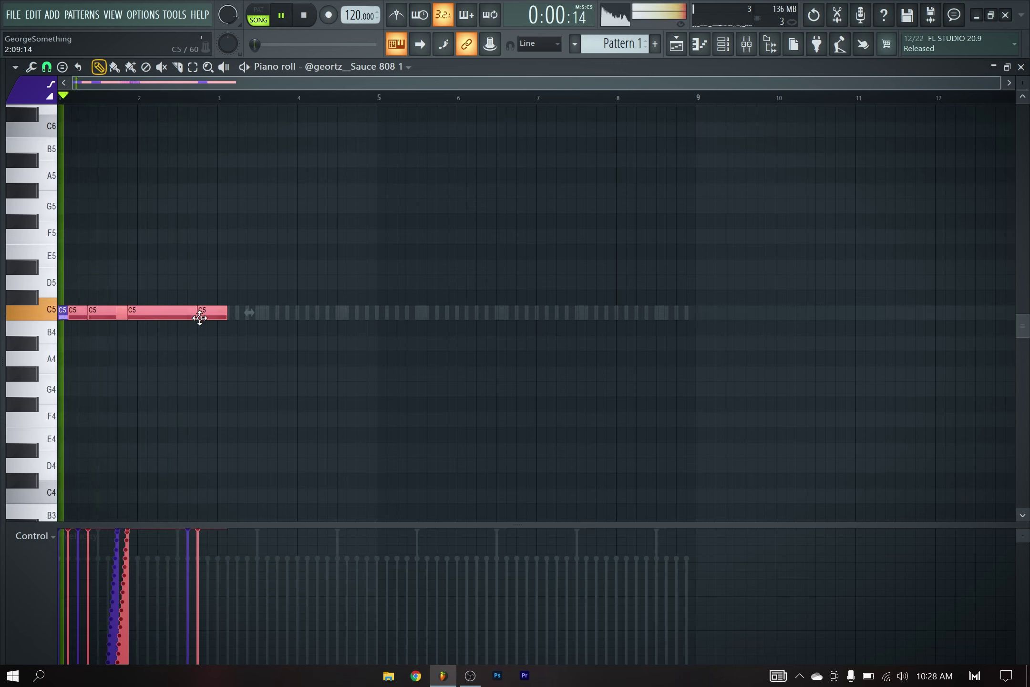
{"action": "key", "text": "ctrl+b"}
{"action": "left_click", "coordinate": [385, 386]}
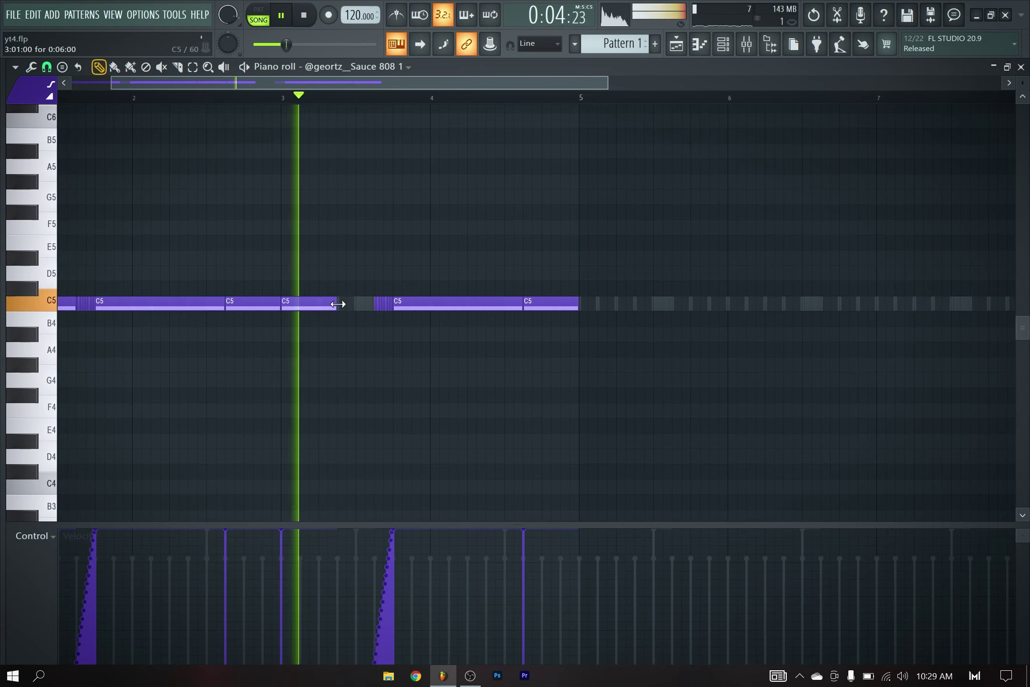
Fill the gap before the bar 3 roll with a C5 note and replace the long note after the roll with two short C6 notes.
{"action": "left_click", "coordinate": [340, 303]}
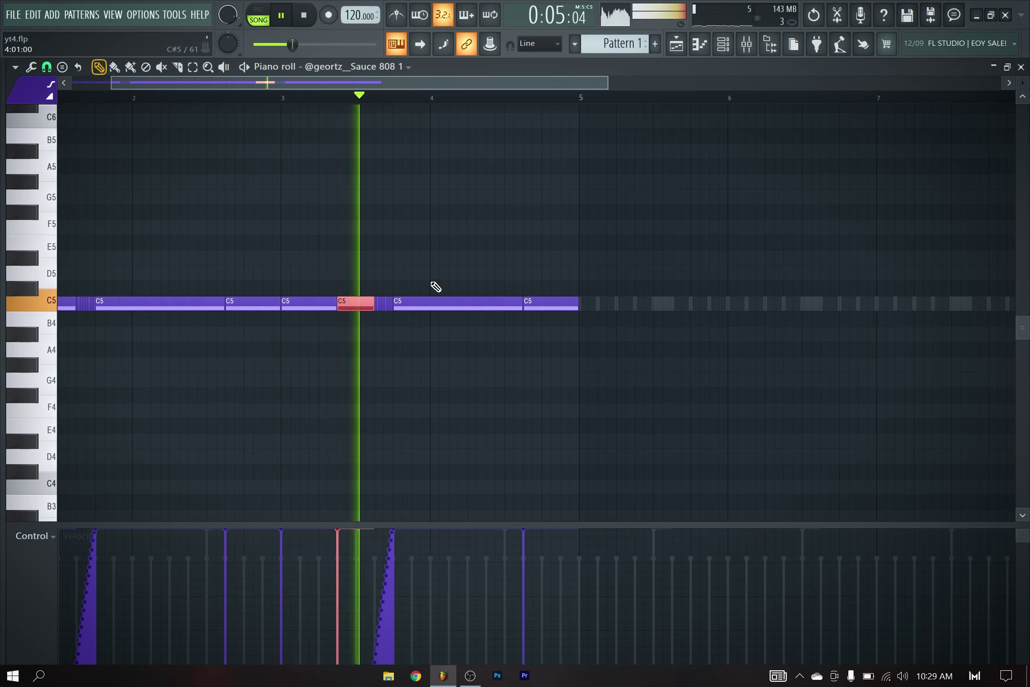
{"action": "left_click_drag", "start_coordinate": [503, 310], "coordinate": [408, 310]}
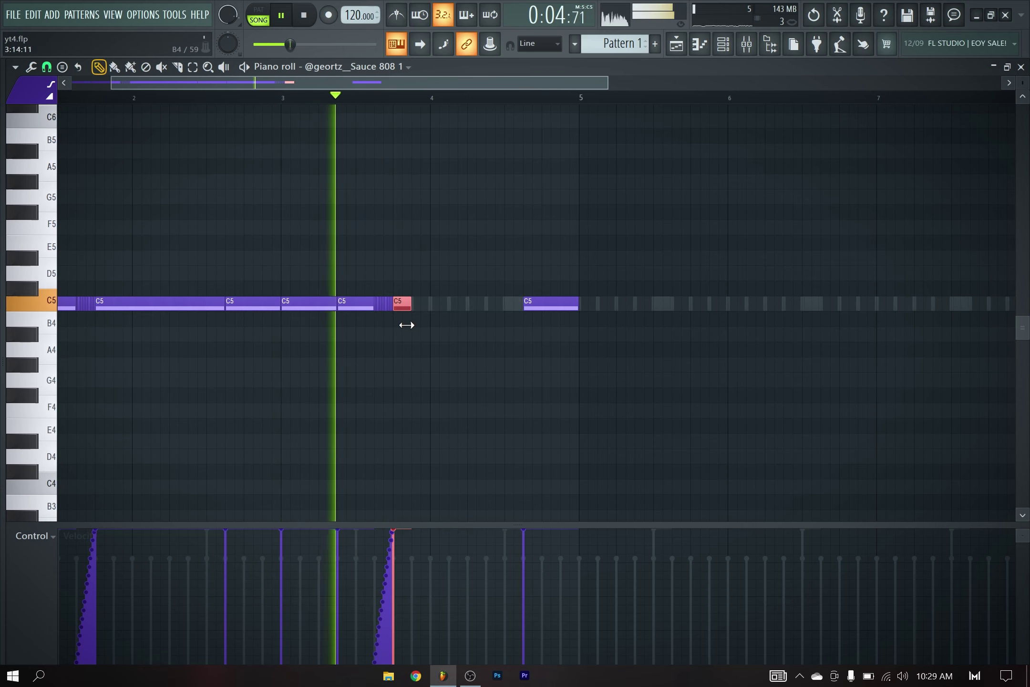
{"action": "left_click", "coordinate": [414, 306]}
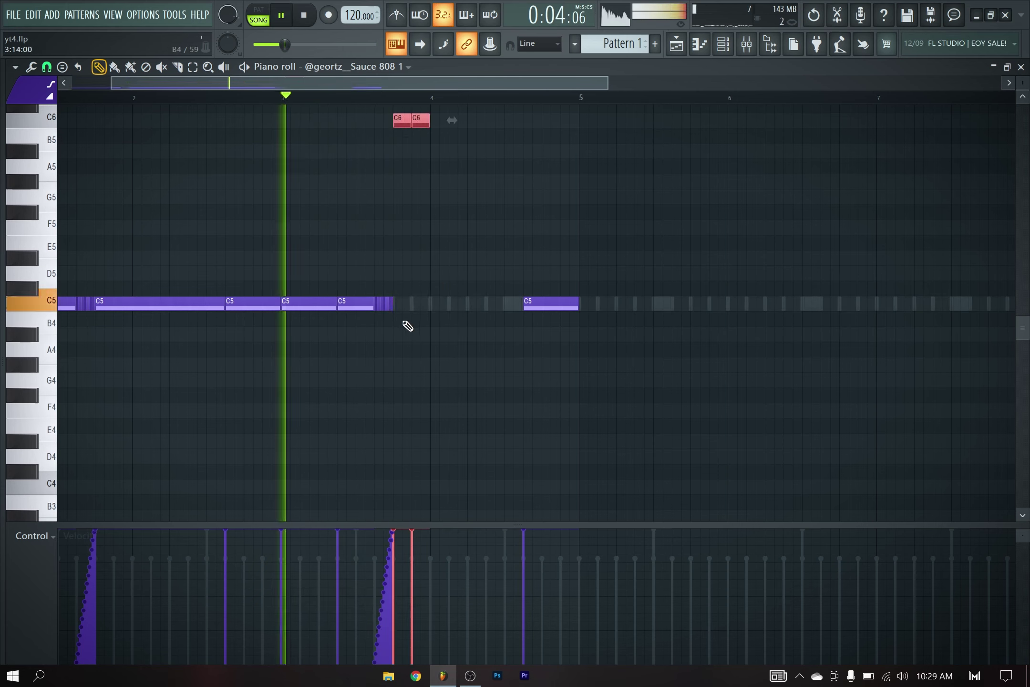
Place a C5 note before the last 808 note in bar 4 and lower that last note to G#4.
{"action": "right_click", "coordinate": [554, 304]}
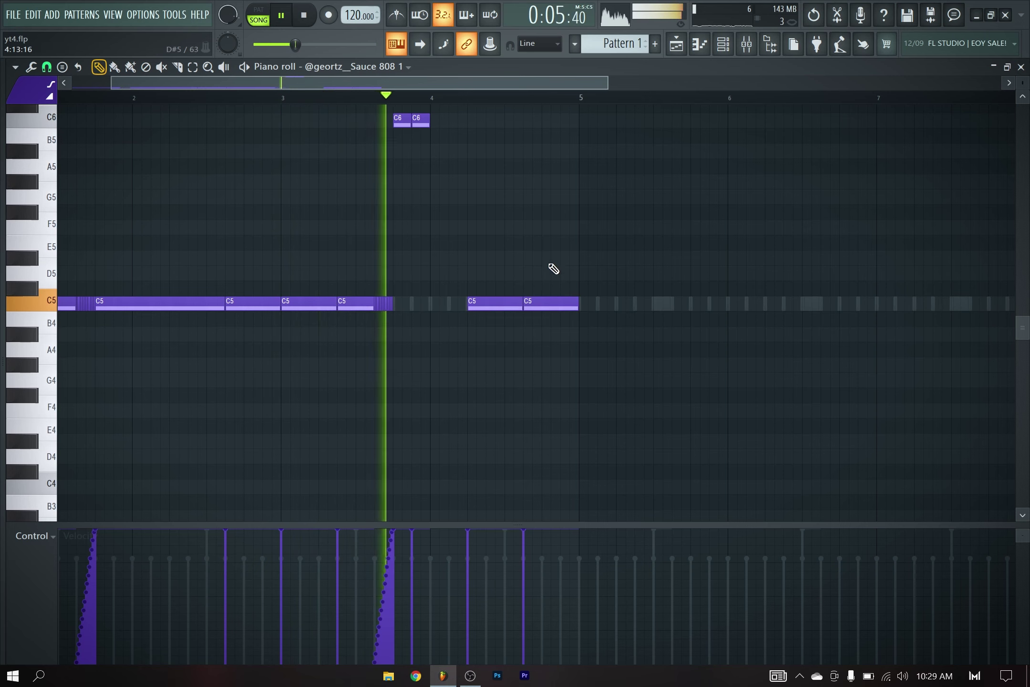
{"action": "left_click", "coordinate": [538, 308]}
{"action": "left_click_drag", "start_coordinate": [538, 308], "coordinate": [536, 367]}
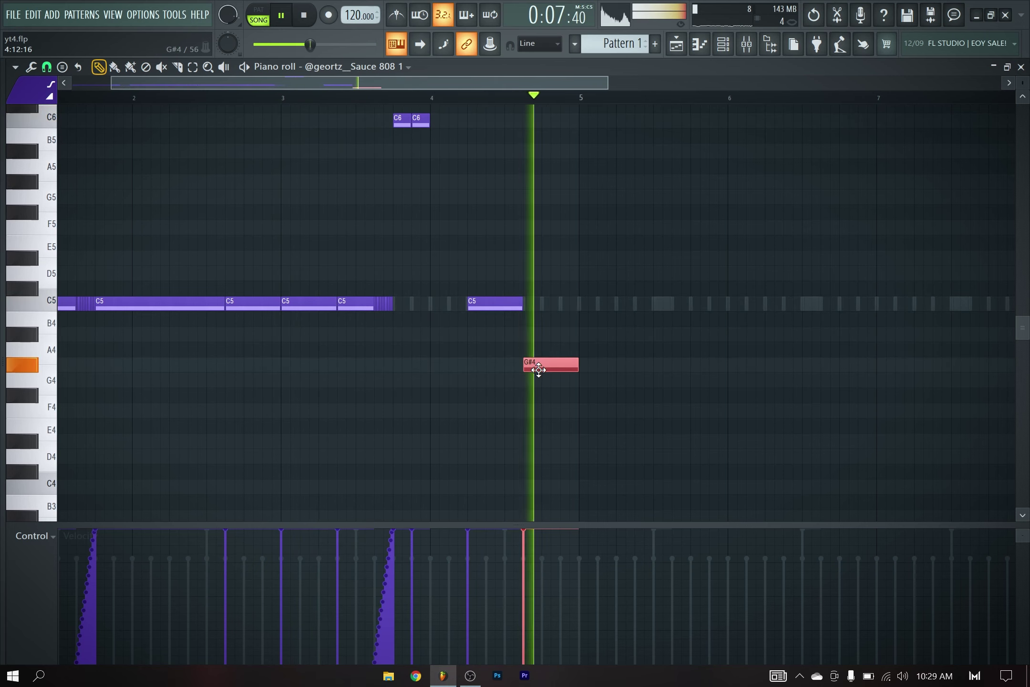
Duplicate the four-bar 808 phrase into bars 5 to 8.
{"action": "key", "text": "space"}
{"action": "scroll", "coordinate": [477, 286], "scroll_direction": "down", "scroll_amount": 3}
{"action": "scroll", "coordinate": [443, 209], "scroll_direction": "up", "scroll_amount": 2}
{"action": "scroll", "coordinate": [515, 174], "scroll_direction": "down", "scroll_amount": 3}
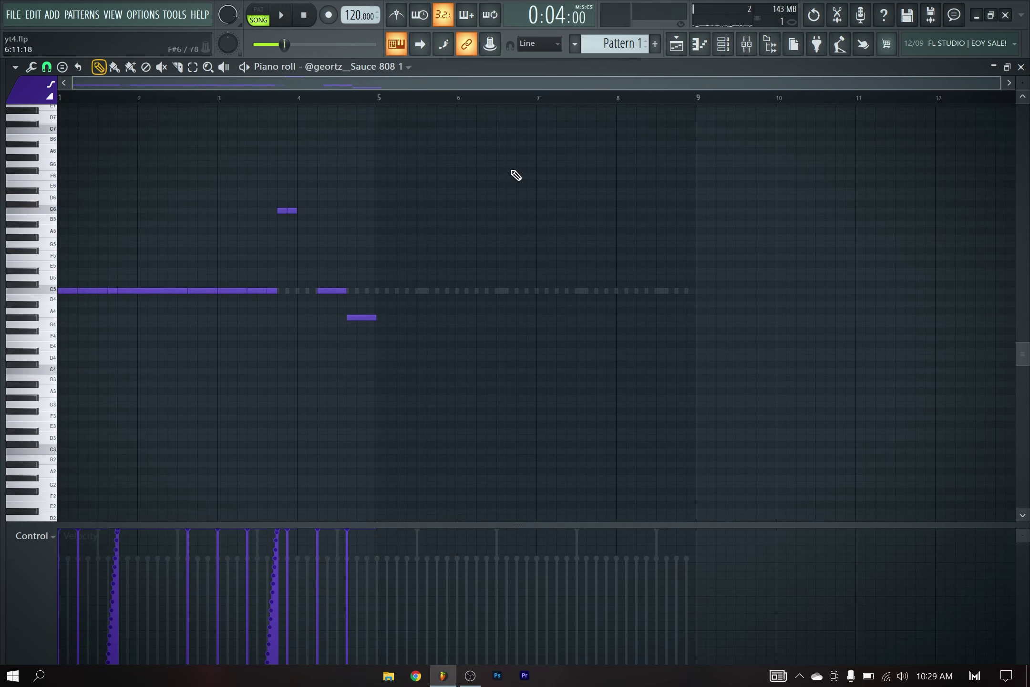
{"action": "left_click_drag", "start_coordinate": [520, 171], "coordinate": [58, 432]}
{"action": "key", "text": "space"}
{"action": "mouse_move", "coordinate": [97, 289]}
{"action": "left_mouse_down"}
{"action": "mouse_move", "coordinate": [443, 264]}
{"action": "mouse_move", "coordinate": [416, 269]}
{"action": "mouse_move", "coordinate": [414, 303]}
{"action": "mouse_move", "coordinate": [384, 316]}
{"action": "left_mouse_up"}
Set the snap to 1/3 step and split the opening of bar 5 into a very short C5 note followed by another C5.
{"action": "scroll", "coordinate": [434, 304], "scroll_direction": "up", "scroll_amount": 3}
{"action": "left_click", "coordinate": [46, 67]}
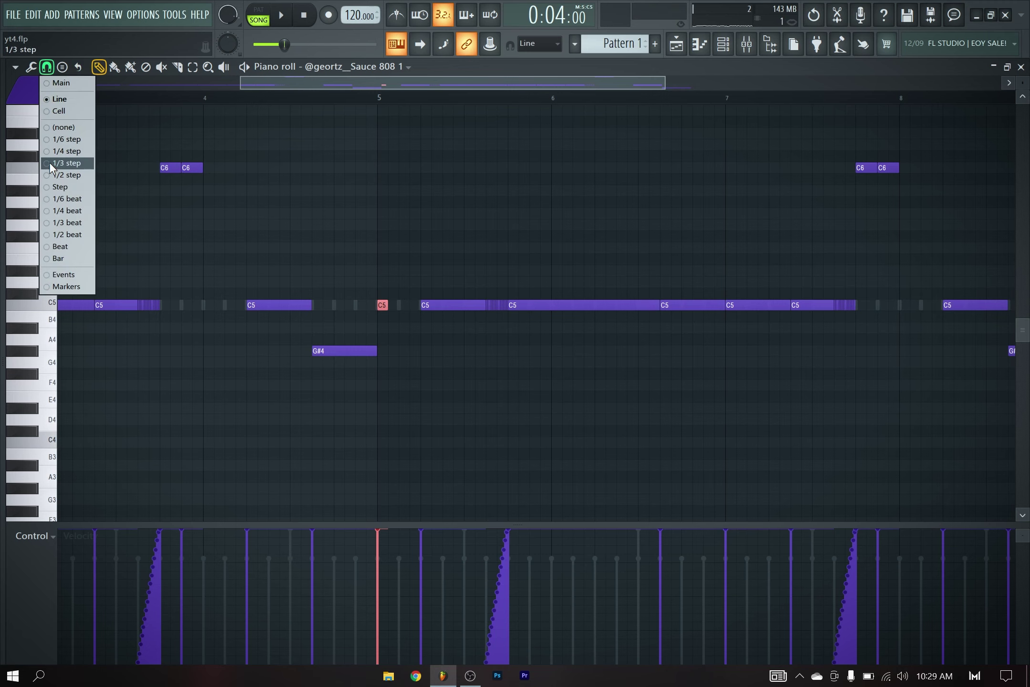
{"action": "left_click", "coordinate": [56, 164]}
{"action": "scroll", "coordinate": [379, 326], "scroll_direction": "up", "scroll_amount": 4}
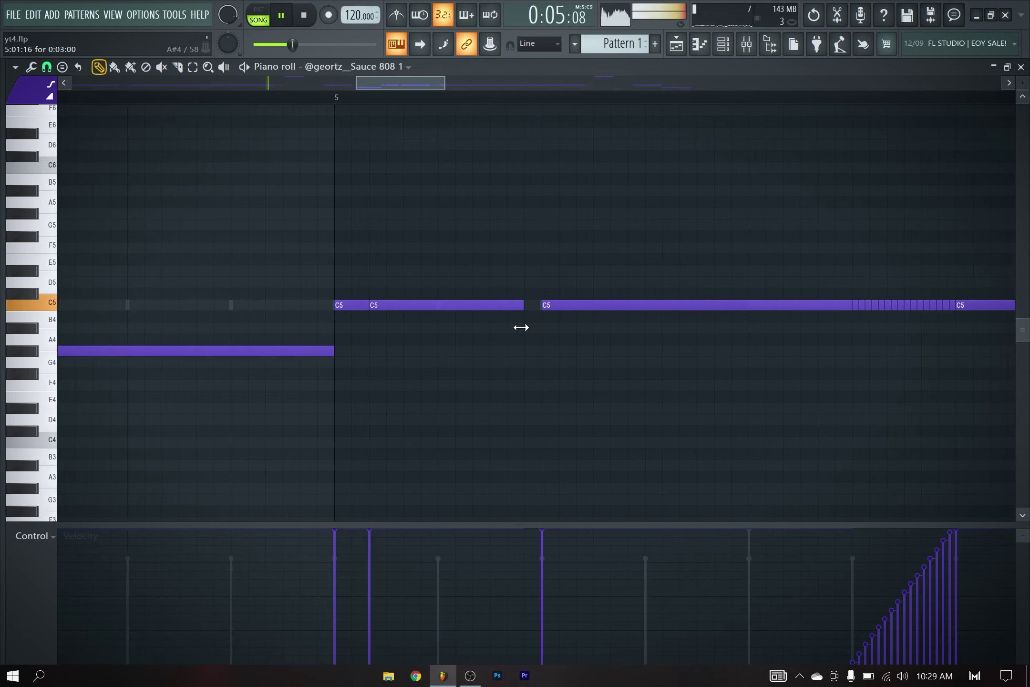
{"action": "scroll", "coordinate": [542, 368], "scroll_direction": "down", "scroll_amount": 5}
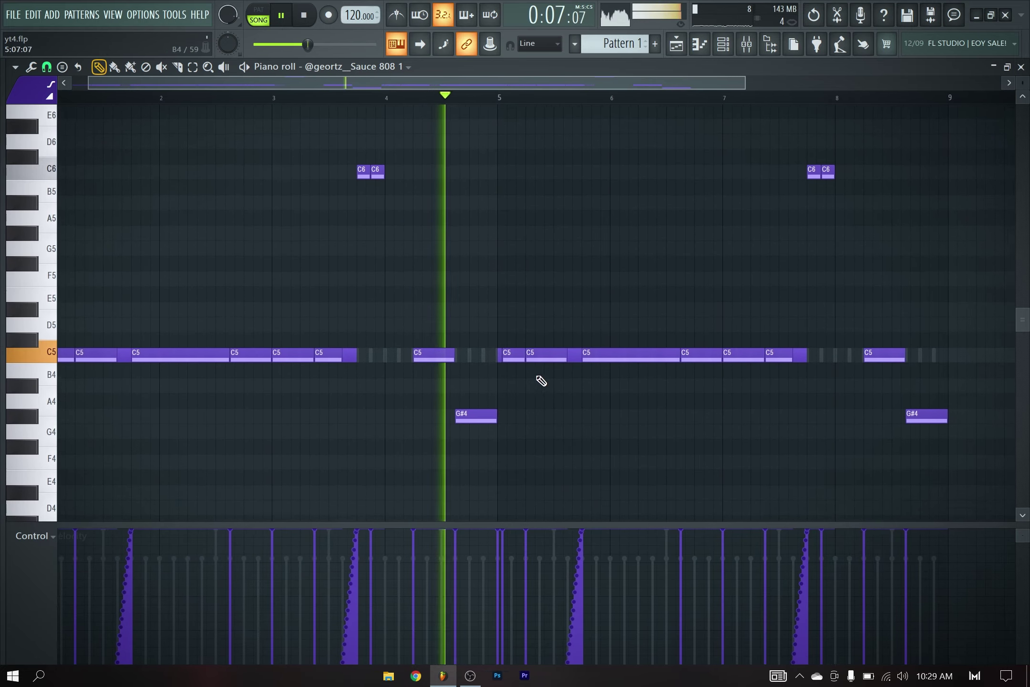
{"action": "scroll", "coordinate": [462, 379], "scroll_direction": "up", "scroll_amount": 3}
{"action": "scroll", "coordinate": [466, 383], "scroll_direction": "down", "scroll_amount": 2}
{"action": "scroll", "coordinate": [590, 386], "scroll_direction": "down", "scroll_amount": 5}
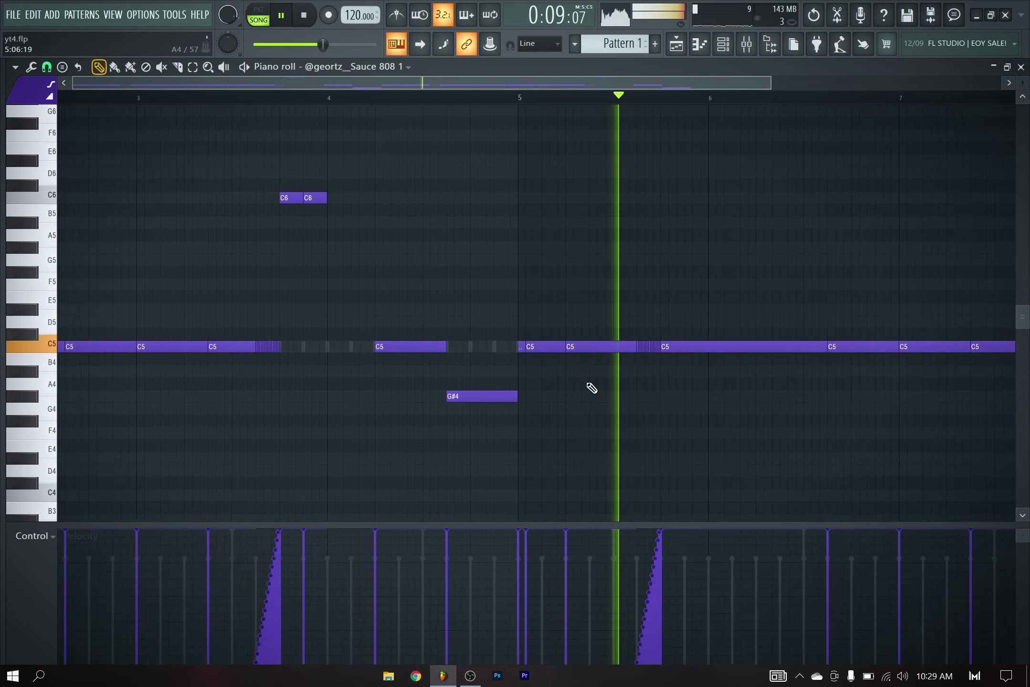
Place a C5 note about half a bar long at the start of the OH 4 channel's piano roll.
{"action": "left_click", "coordinate": [699, 44]}
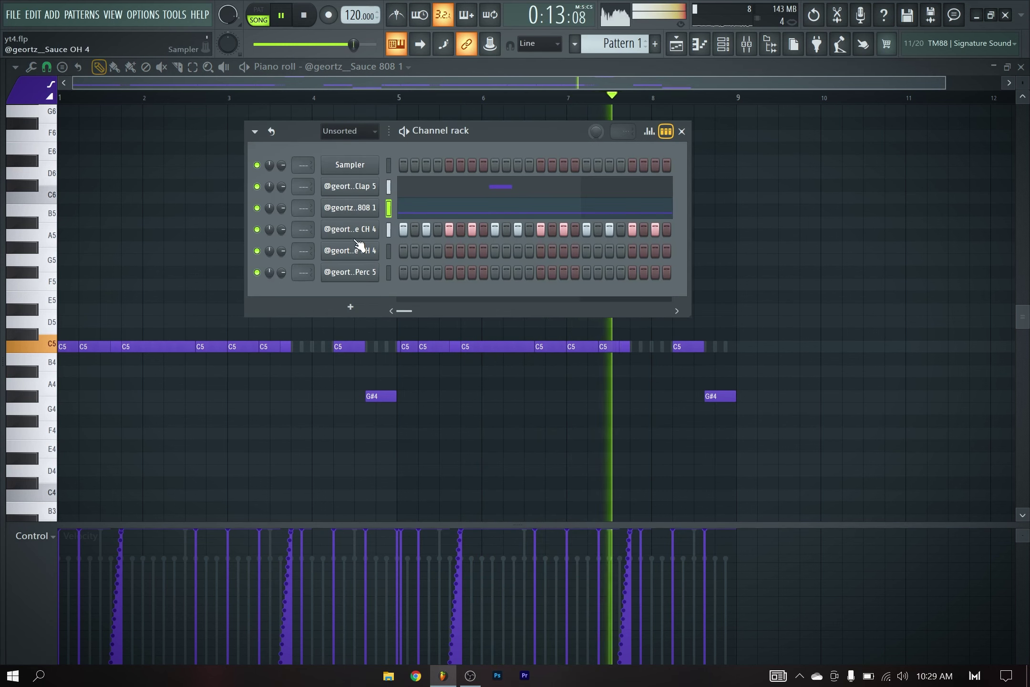
{"action": "right_click", "coordinate": [369, 258]}
{"action": "left_click", "coordinate": [406, 246]}
{"action": "key", "text": "space"}
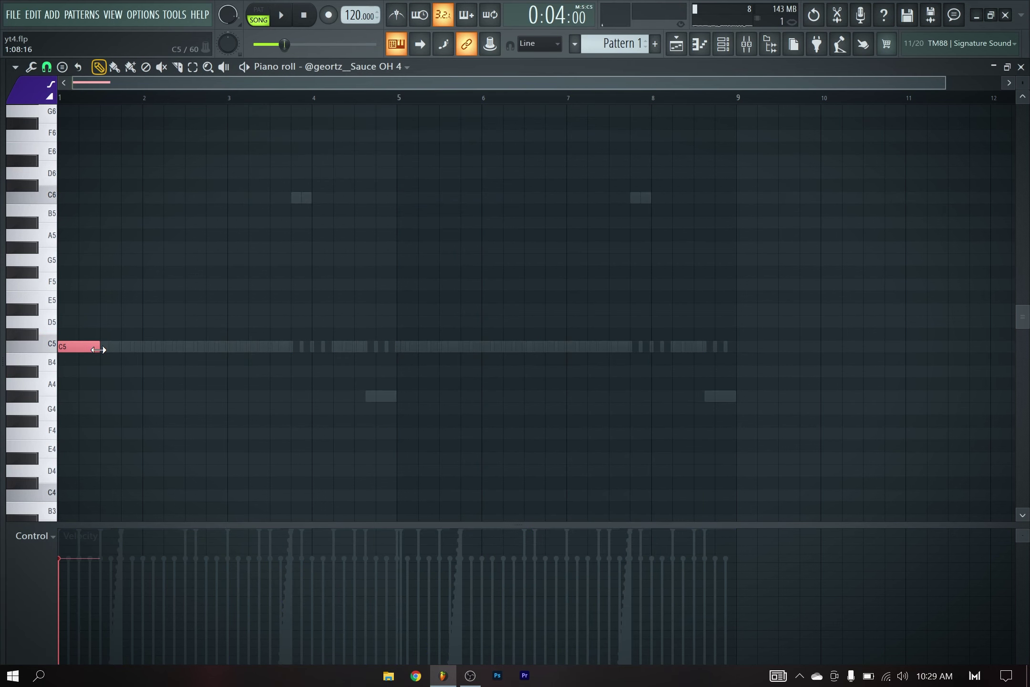
Clone the OH 4 channel, reverse the clone's sample and raise its start offset to where the reversed sound begins.
{"action": "left_click", "coordinate": [724, 47]}
{"action": "right_click", "coordinate": [381, 242]}
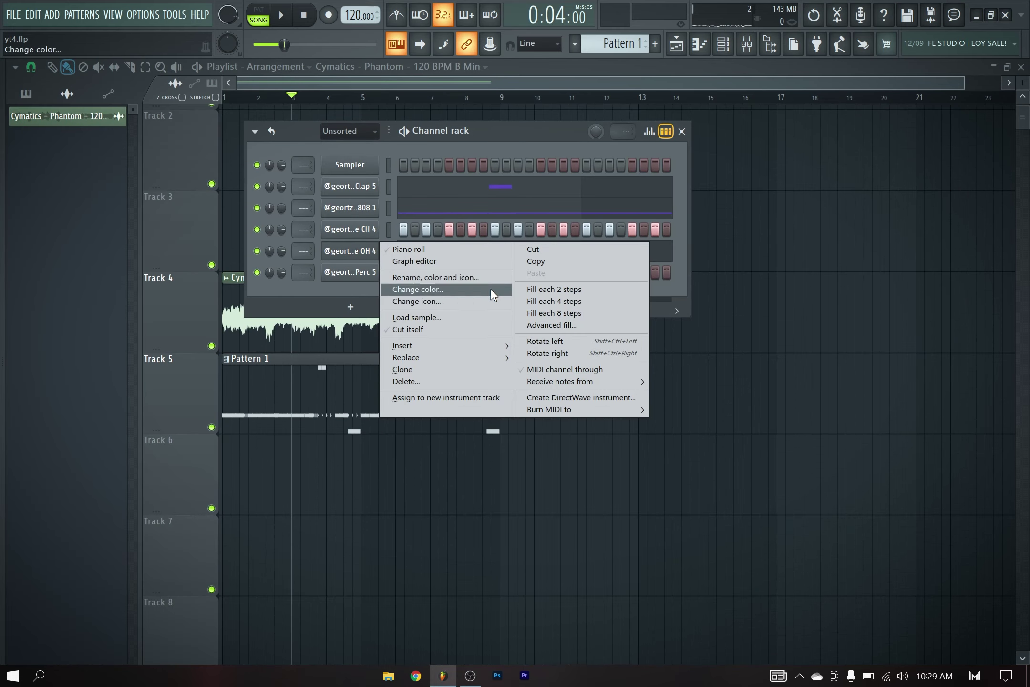
{"action": "left_click", "coordinate": [414, 370]}
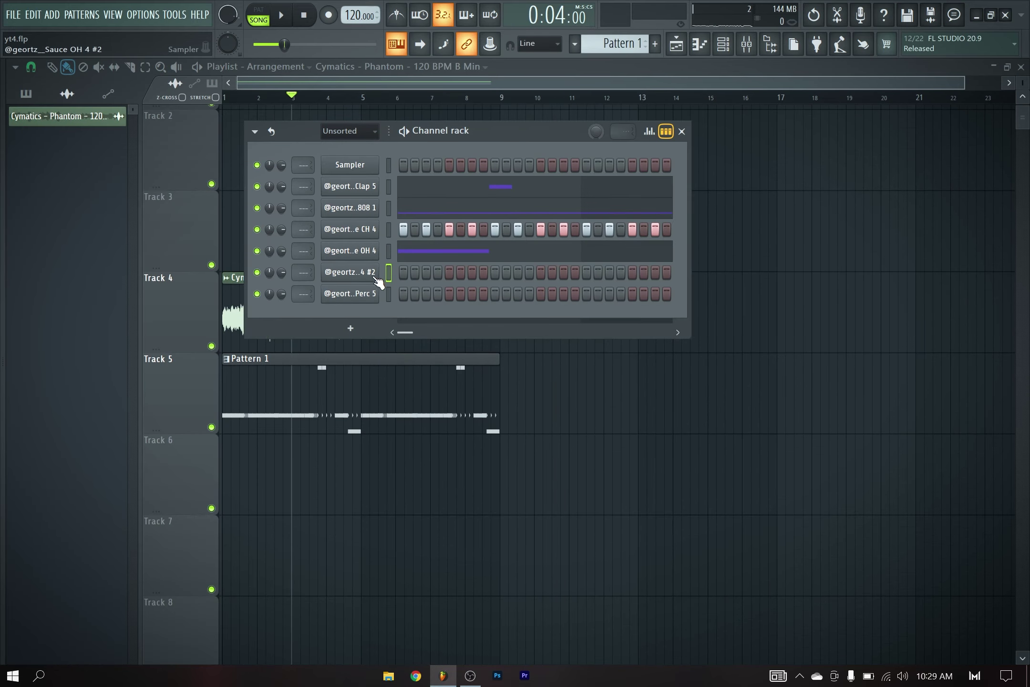
{"action": "left_click", "coordinate": [359, 271]}
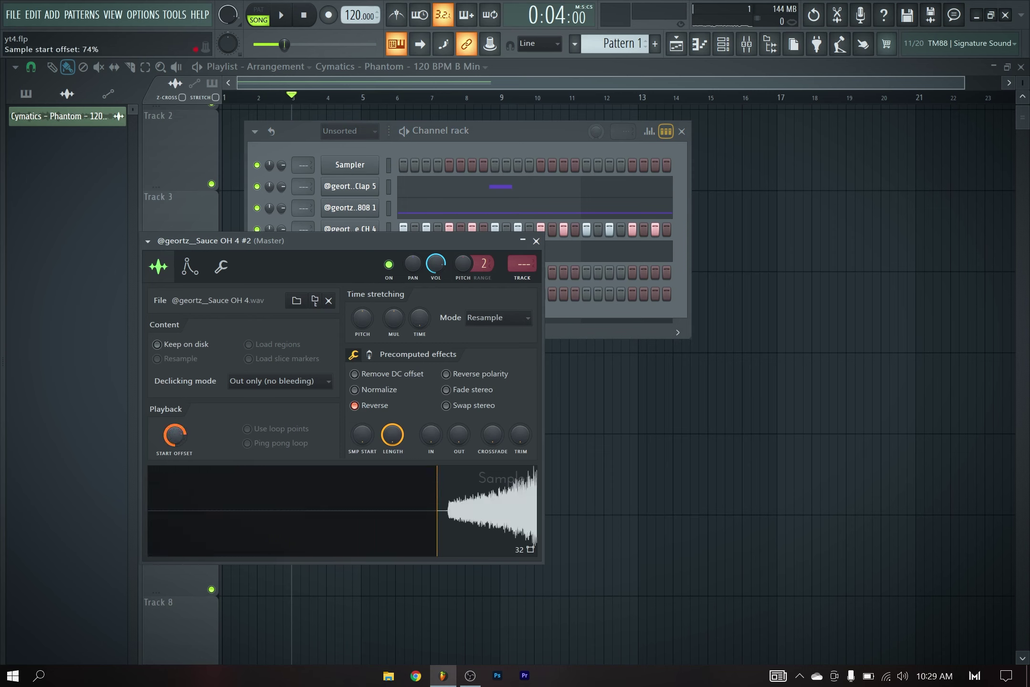
{"action": "left_click", "coordinate": [478, 208]}
Place short D5 notes on the second beat of bars 1 and 3 in the cloned open hat's piano roll.
{"action": "right_click", "coordinate": [373, 261]}
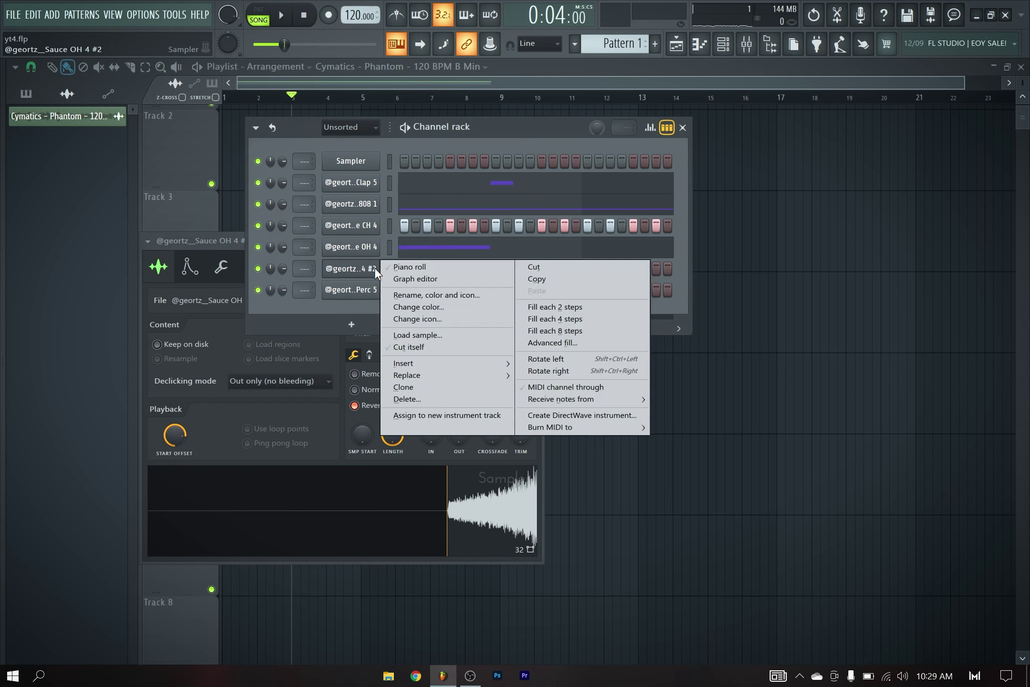
{"action": "left_click", "coordinate": [404, 270]}
{"action": "key", "text": "space"}
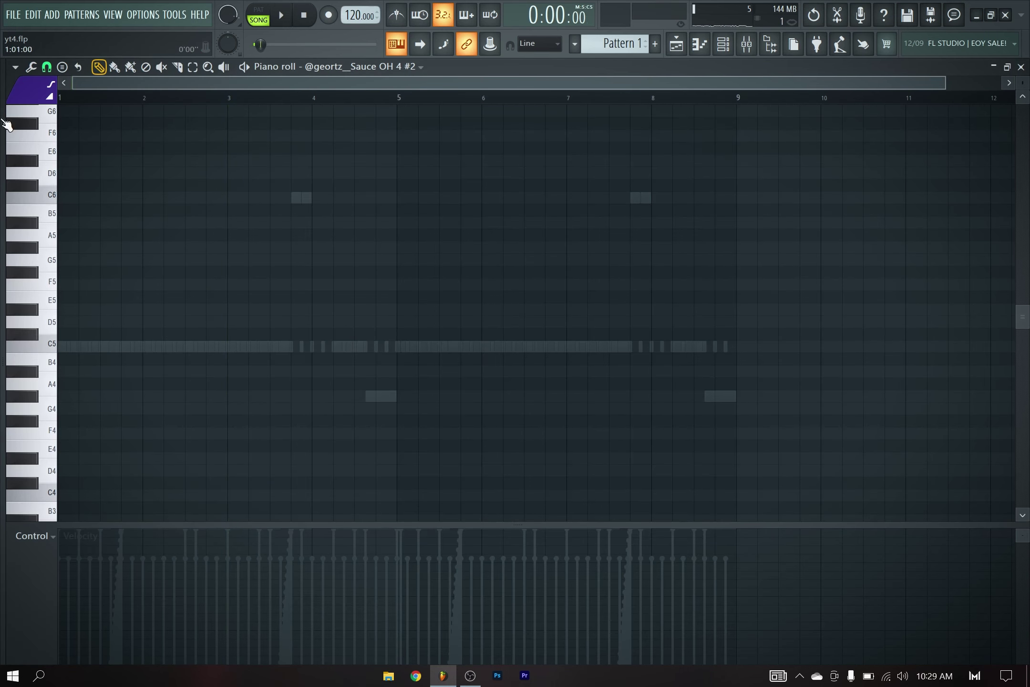
{"action": "key", "text": "space"}
{"action": "mouse_move", "coordinate": [86, 347]}
{"action": "left_mouse_down"}
{"action": "mouse_move", "coordinate": [119, 355]}
{"action": "mouse_move", "coordinate": [113, 307]}
{"action": "mouse_move", "coordinate": [98, 319]}
{"action": "mouse_move", "coordinate": [210, 352]}
{"action": "mouse_move", "coordinate": [257, 347]}
{"action": "left_mouse_up"}
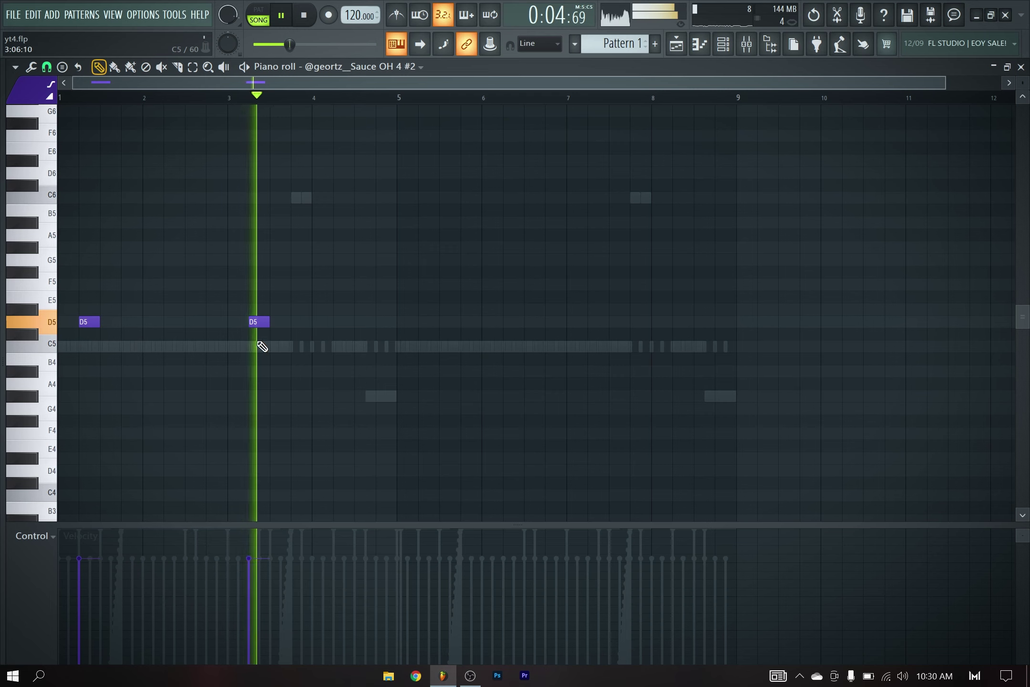
Duplicate the two D5 notes of the reversed open hat into bars 5 to 8.
{"action": "key", "text": "ctrl+a"}
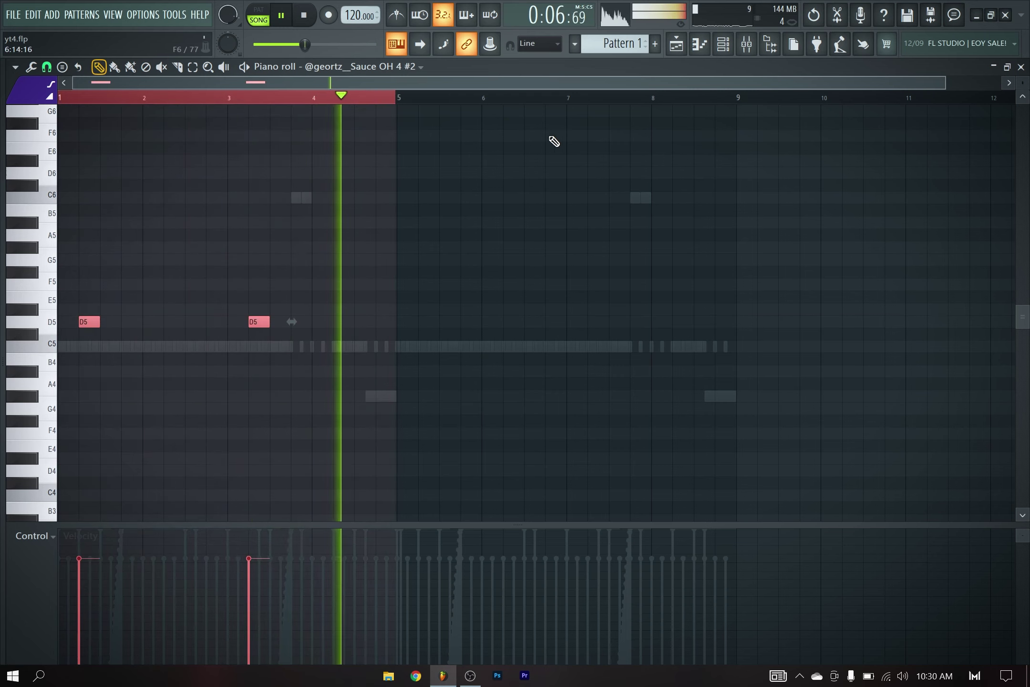
{"action": "key", "text": "space"}
{"action": "key", "text": "ctrl+b"}
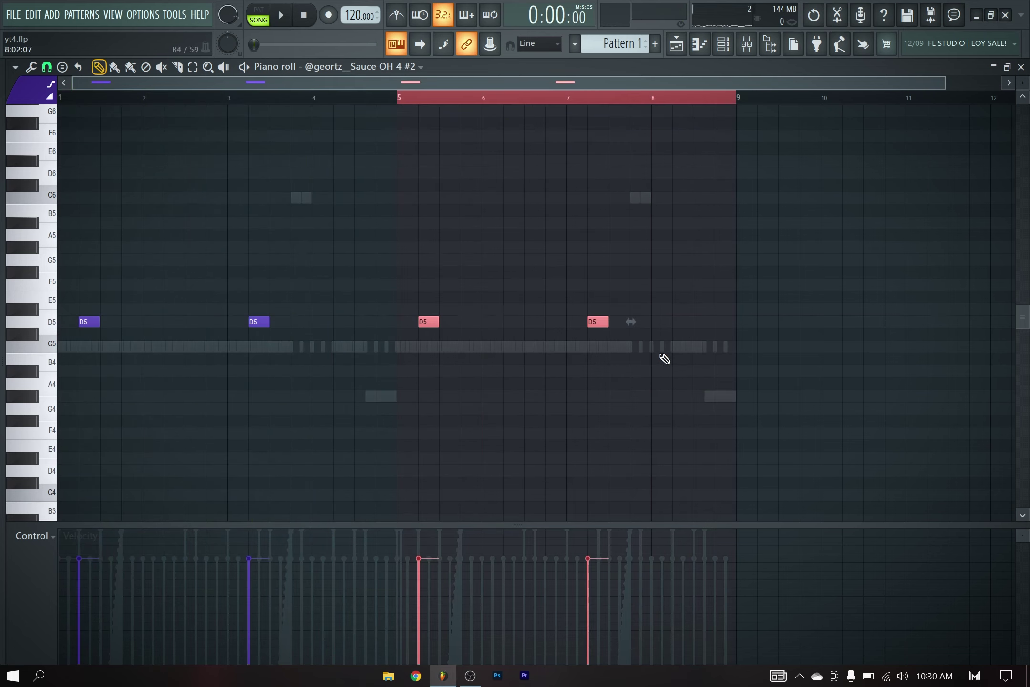
Lower the duplicated open hat notes in bars 5 and 7 to G#4 and clear the note selection.
{"action": "left_click_drag", "start_coordinate": [768, 280], "coordinate": [306, 364]}
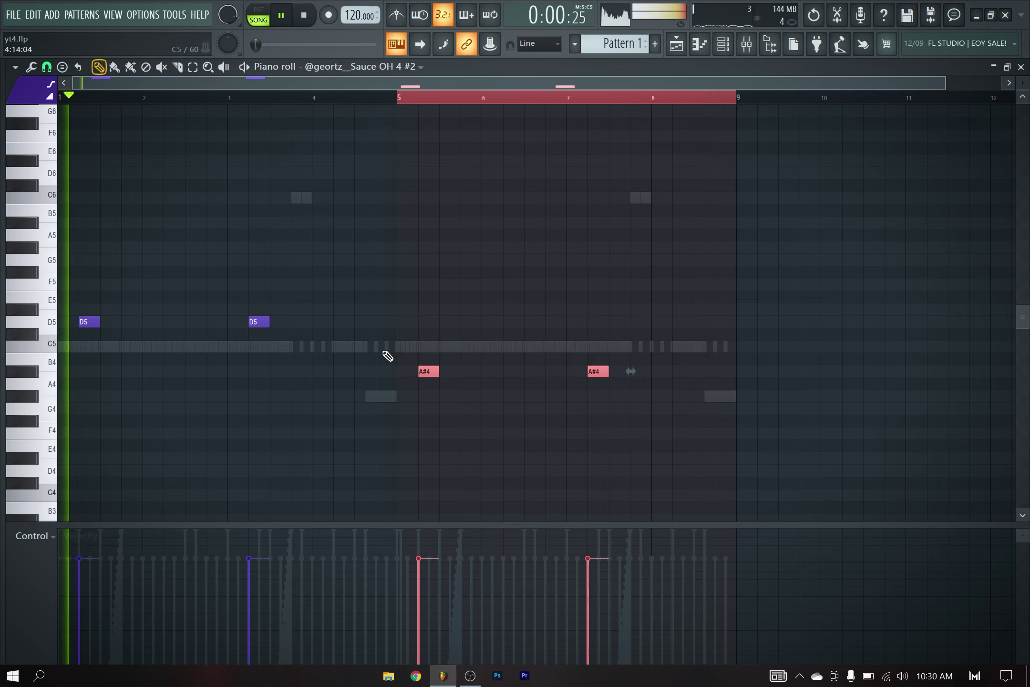
{"action": "key", "text": "Down"}
{"action": "key", "text": "Down"}
{"action": "key", "text": "ctrl+a"}
{"action": "key", "text": "ctrl+d"}
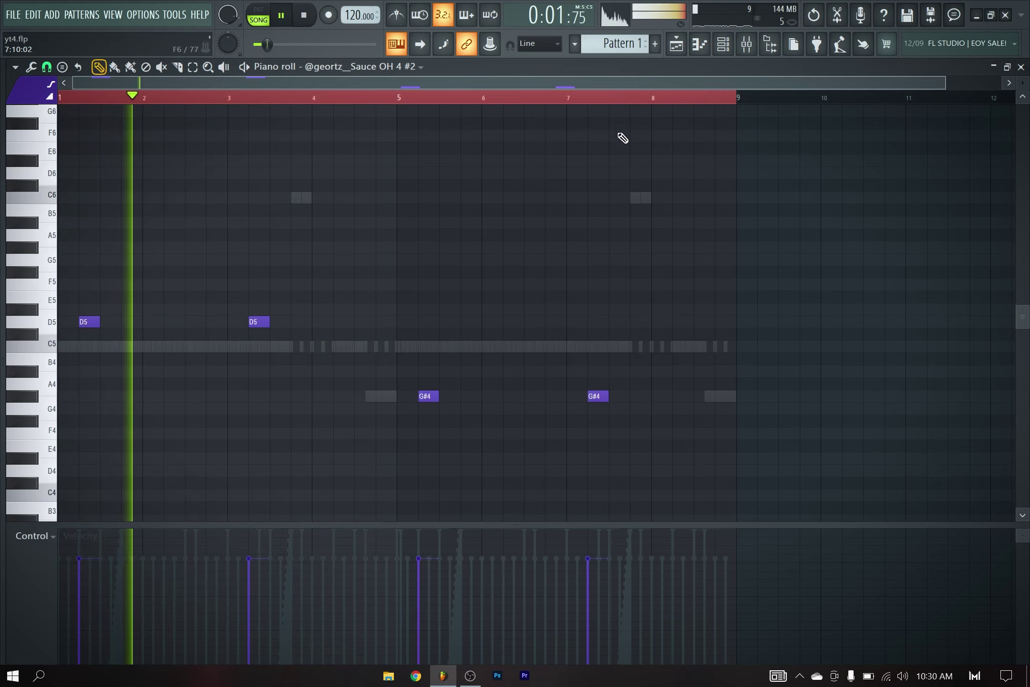
Add a second C5 note on the fourth beat of bar 1 in the OH 4 piano roll and lower its velocity.
{"action": "left_click", "coordinate": [729, 45]}
{"action": "left_click", "coordinate": [456, 246]}
{"action": "key", "text": "space"}
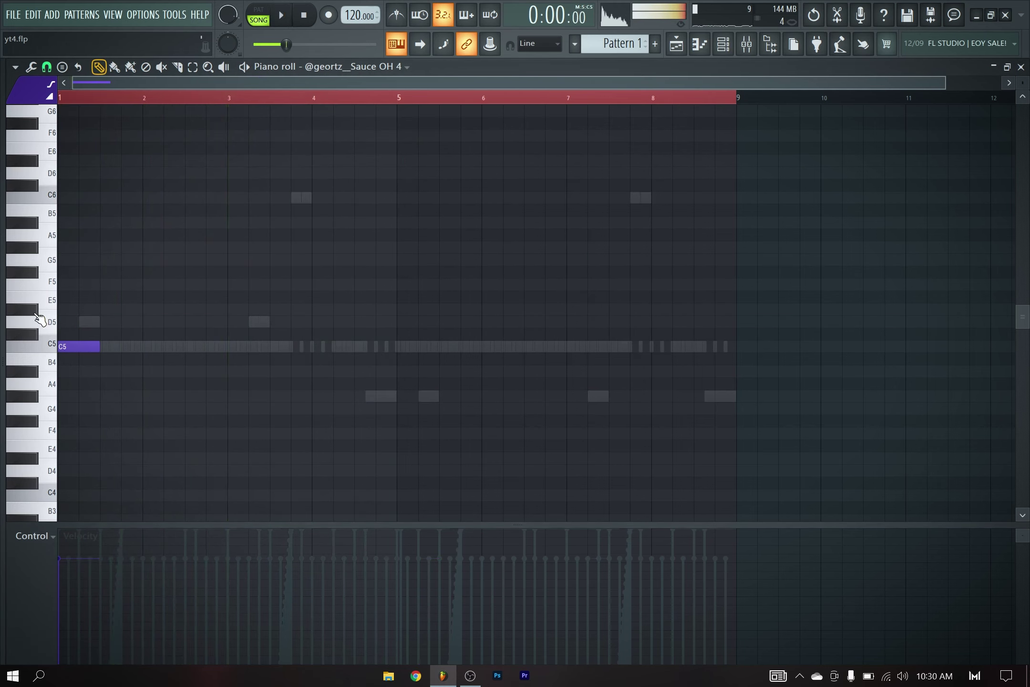
{"action": "left_click_drag", "start_coordinate": [59, 343], "coordinate": [142, 366]}
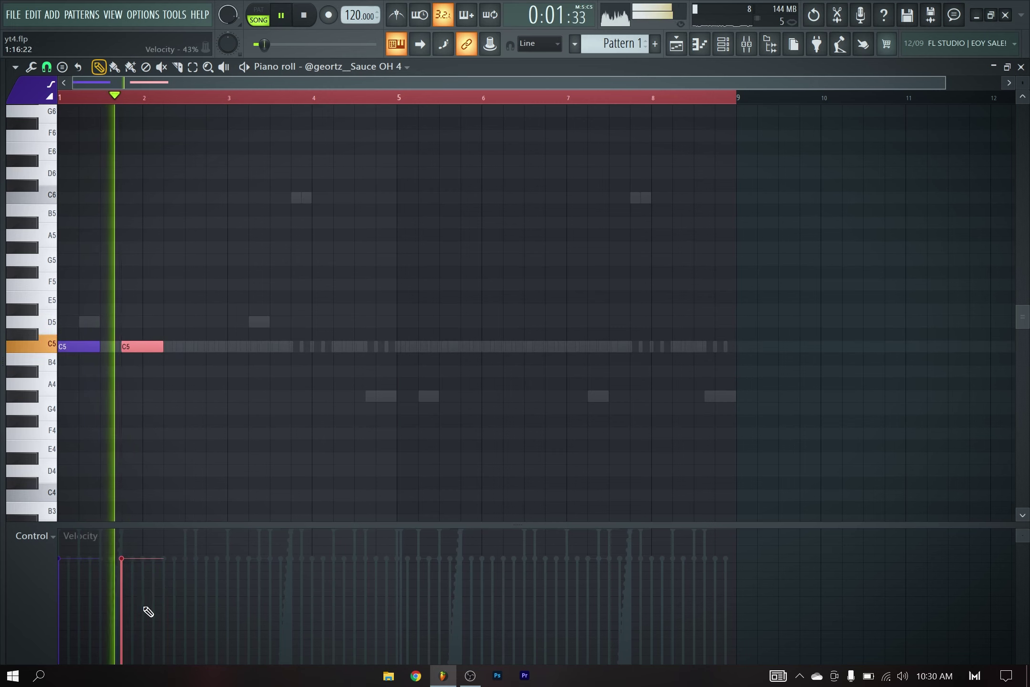
{"action": "left_click_drag", "start_coordinate": [145, 612], "coordinate": [141, 595]}
{"action": "scroll", "coordinate": [124, 386], "scroll_direction": "up", "scroll_amount": 4}
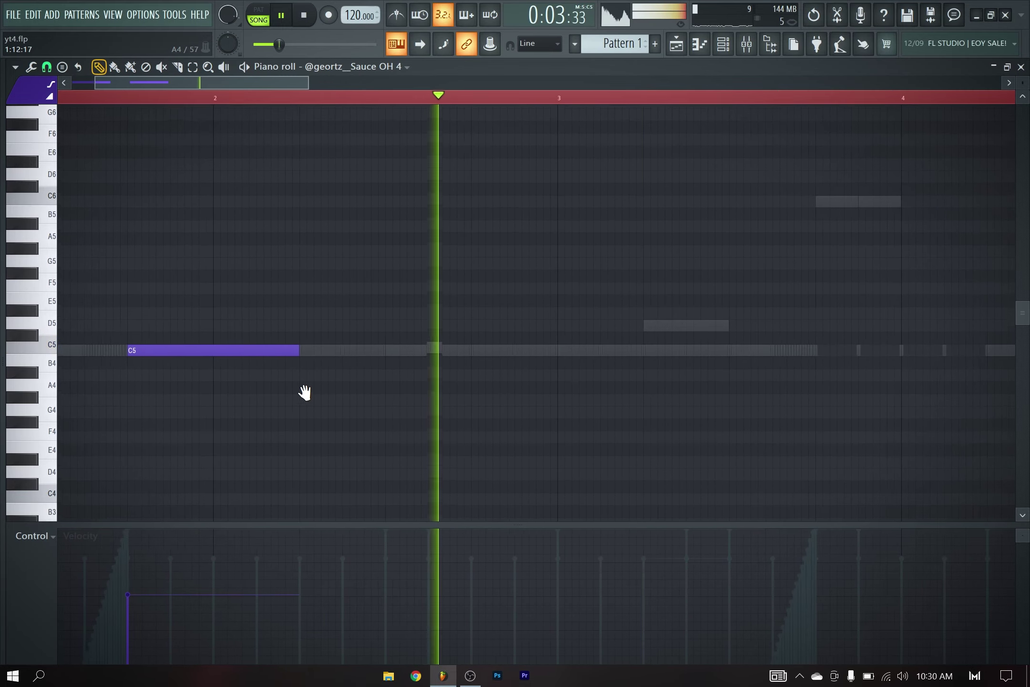
{"action": "scroll", "coordinate": [306, 381], "scroll_direction": "down", "scroll_amount": 5}
Move the Perc 5 channel's C5 note to step 15 of bar 1, auditioning its position against the beat.
{"action": "key", "text": "space"}
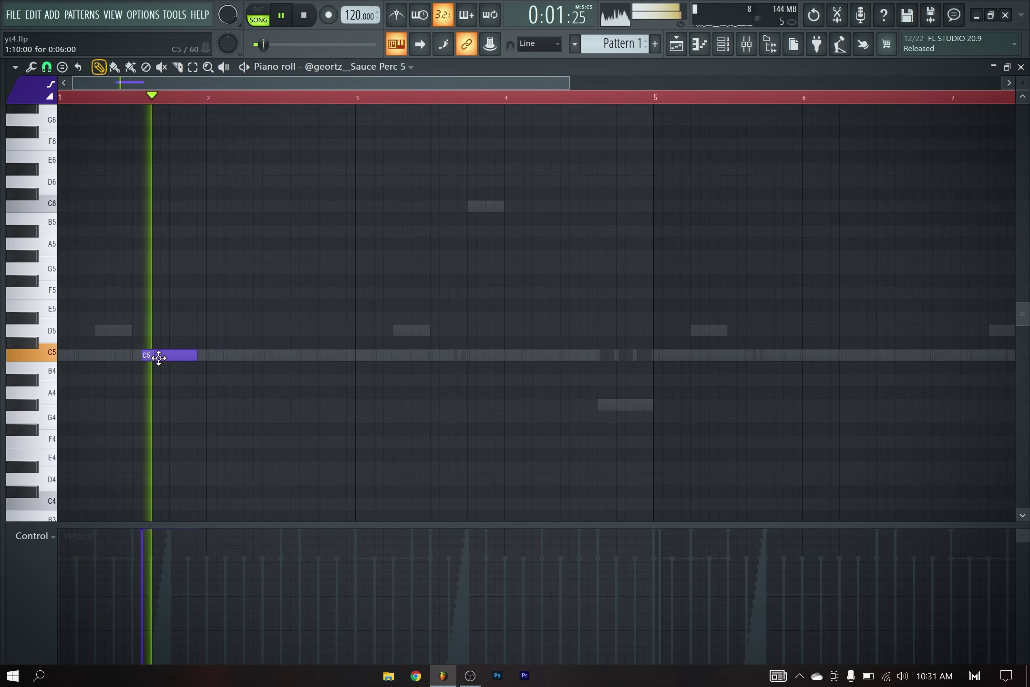
{"action": "key", "text": "space"}
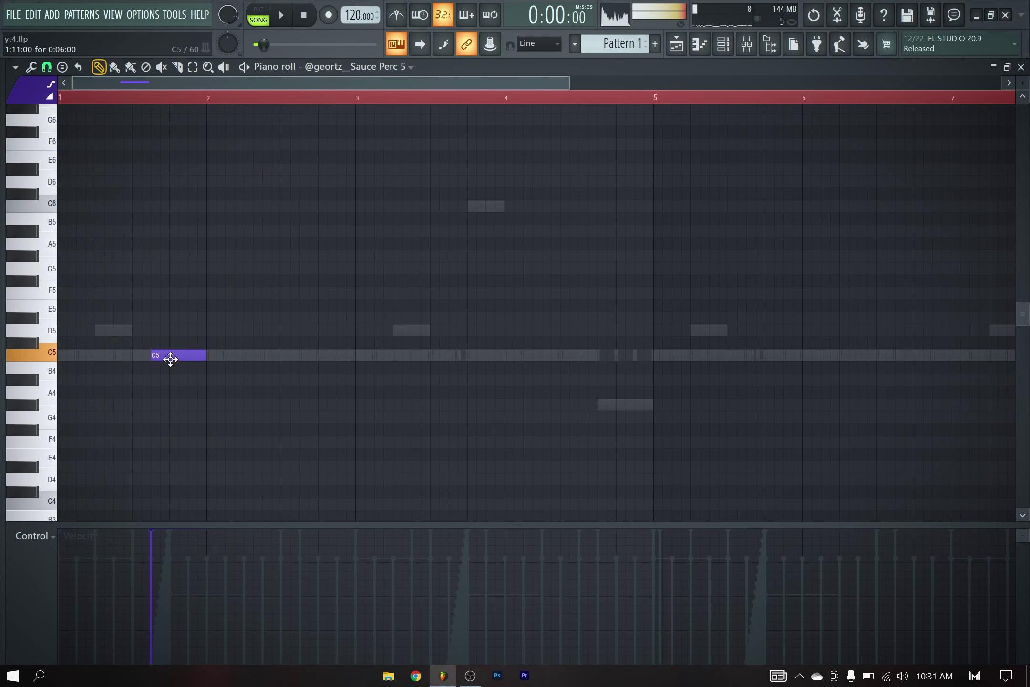
{"action": "left_click_drag", "start_coordinate": [171, 359], "coordinate": [202, 361]}
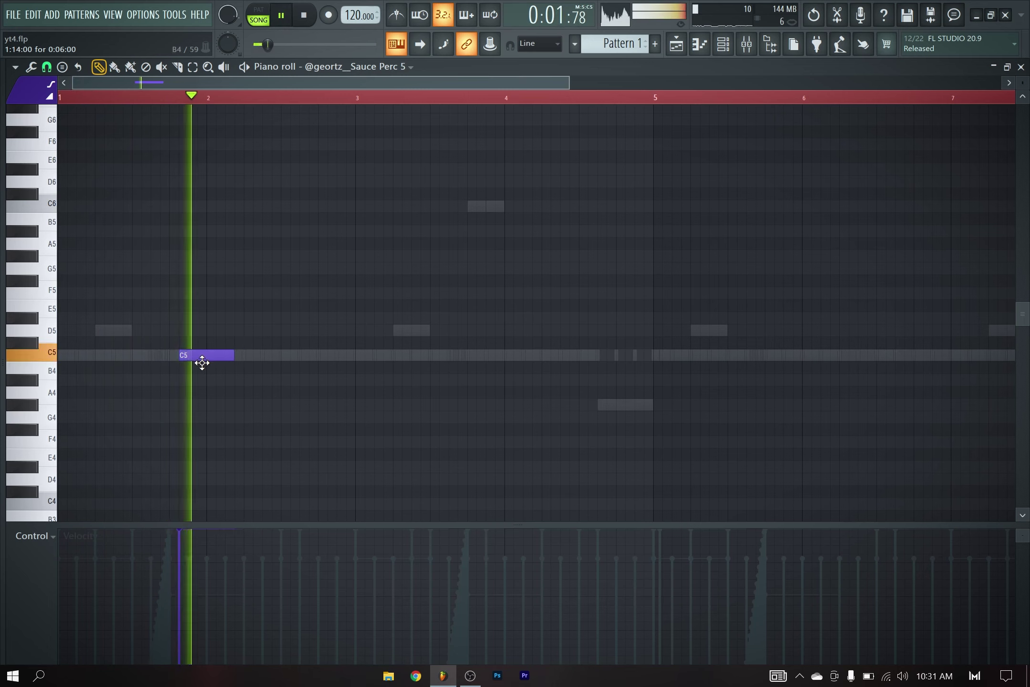
{"action": "key", "text": "space"}
{"action": "key", "text": "space"}
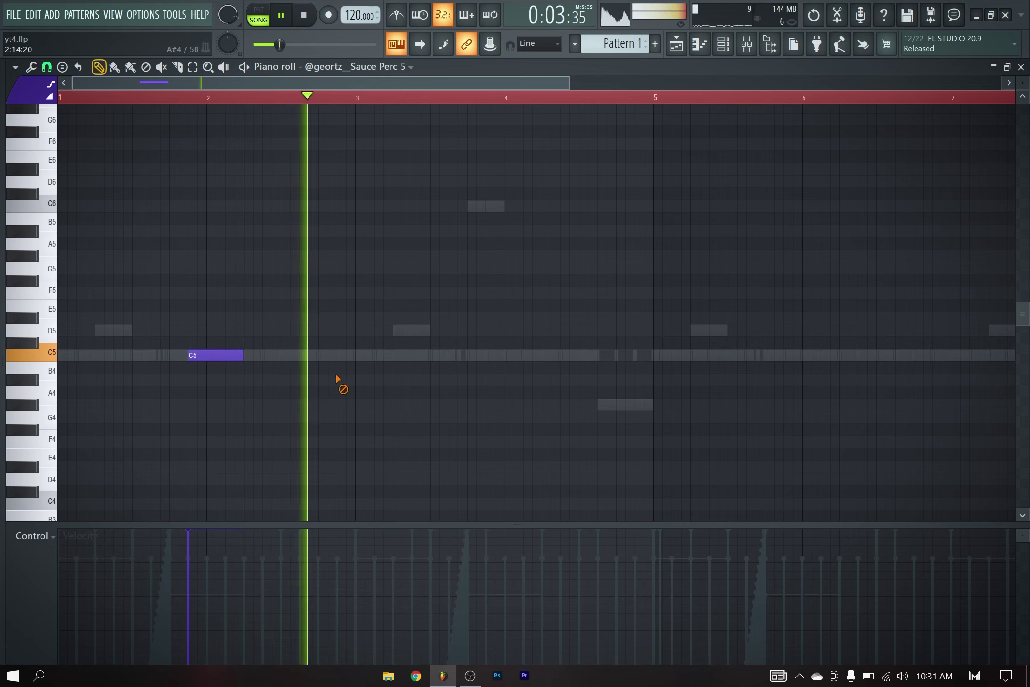
{"action": "key", "text": "space"}
{"action": "key", "text": "space"}
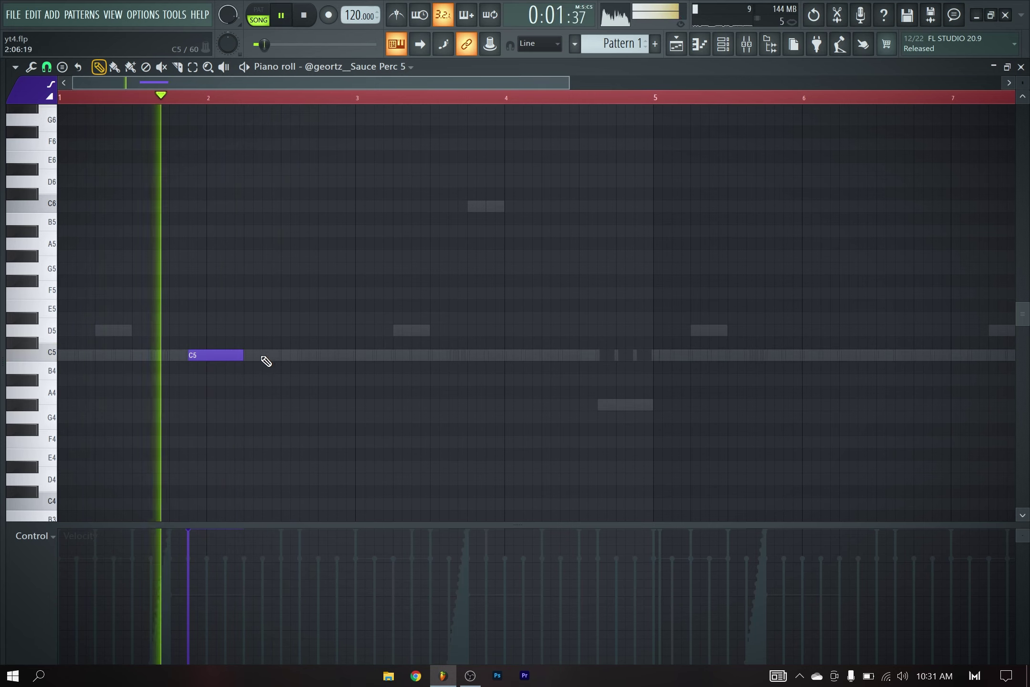
Add a C5 note two steps long on step 7 of bar 2 for Perc 5 and play it back.
{"action": "left_click", "coordinate": [265, 355]}
{"action": "left_click_drag", "start_coordinate": [317, 355], "coordinate": [272, 374]}
{"action": "key", "text": "space"}
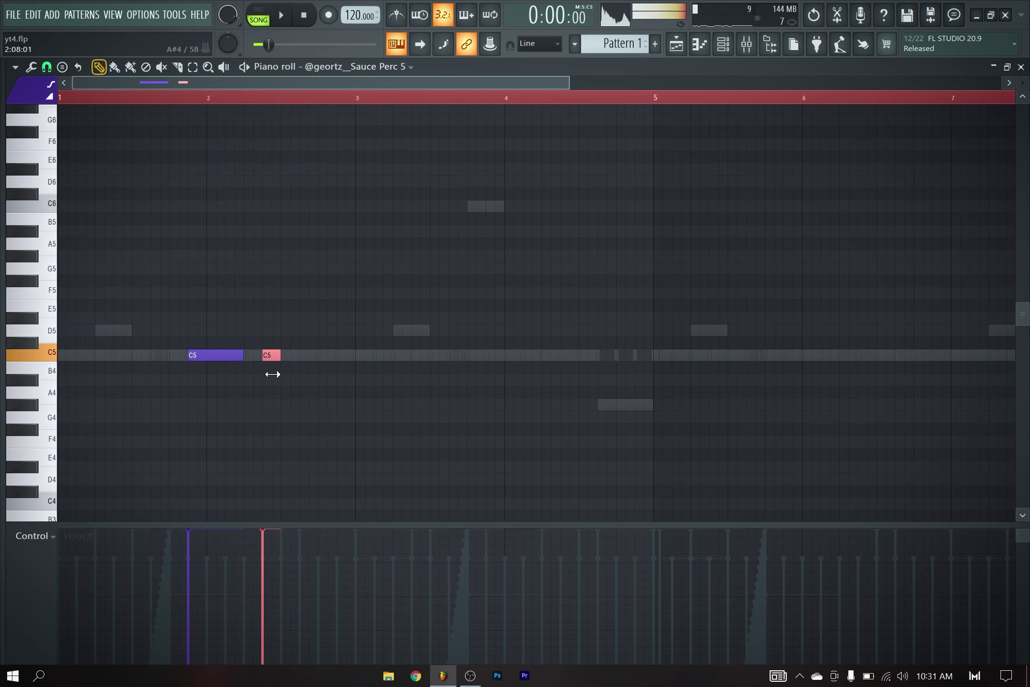
{"action": "scroll", "coordinate": [274, 391], "scroll_direction": "up", "scroll_amount": 3, "text": "ctrl"}
{"action": "scroll", "coordinate": [356, 317], "scroll_direction": "down", "scroll_amount": 2}
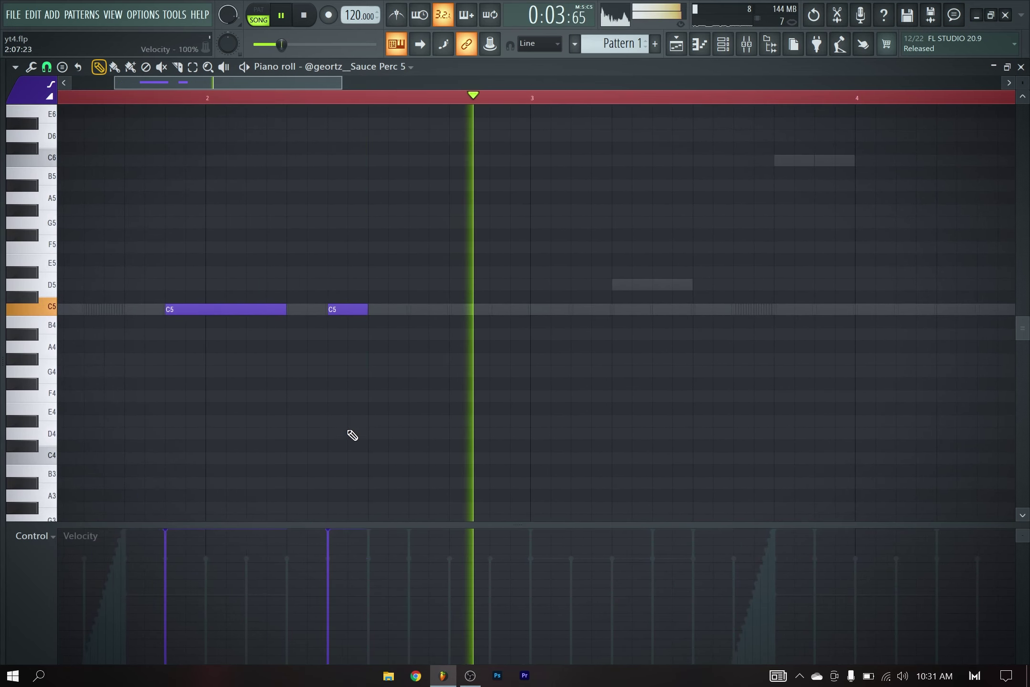
{"action": "key", "text": "space"}
{"action": "left_click", "coordinate": [363, 360]}
Try both Perc 5 notes at the lower pitch G#4.
{"action": "scroll", "coordinate": [310, 299], "scroll_direction": "down", "scroll_amount": 2, "text": "ctrl"}
{"action": "key", "text": "ctrl+a"}
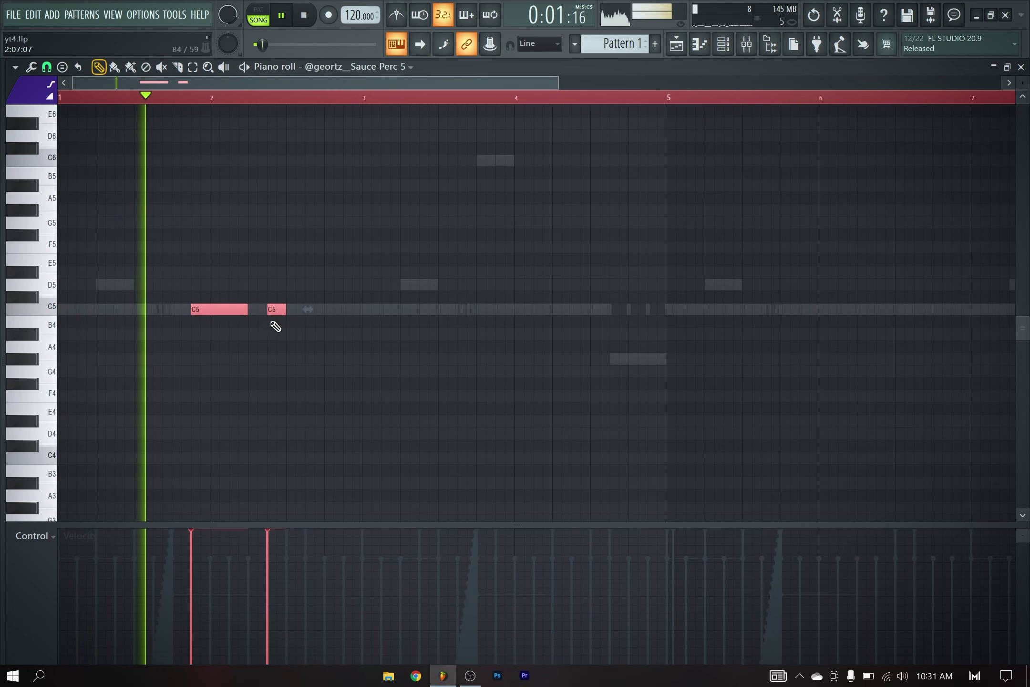
{"action": "key", "text": "shift+Down"}
{"action": "key", "text": "shift+Down"}
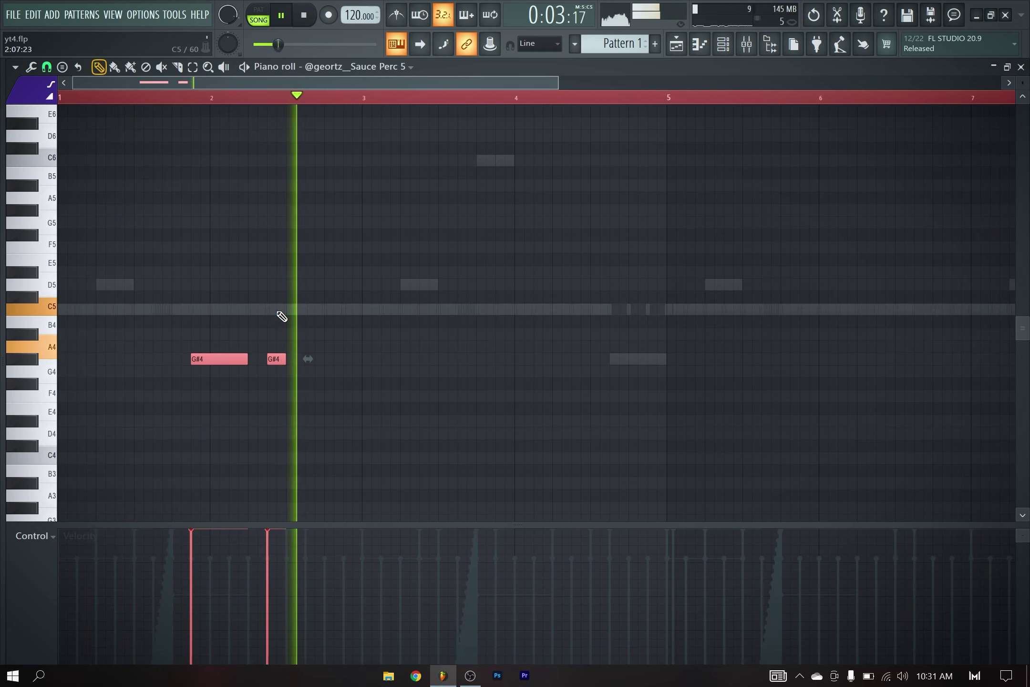
{"action": "key", "text": "shift+Down"}
{"action": "key", "text": "shift+Down"}
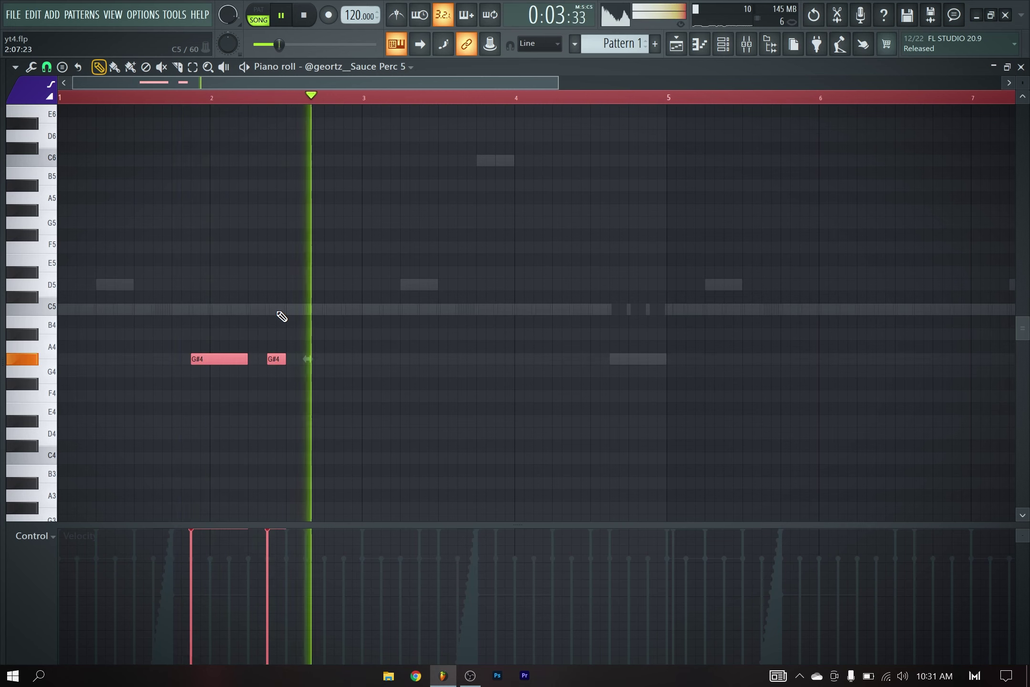
{"action": "key", "text": "shift+Up"}
{"action": "key", "text": "shift+Up"}
Duplicate the two Perc 5 notes into bars 3 and 4 and delete the longer copy at the end of bar 3.
{"action": "scroll", "coordinate": [277, 291], "scroll_direction": "down", "scroll_amount": 3}
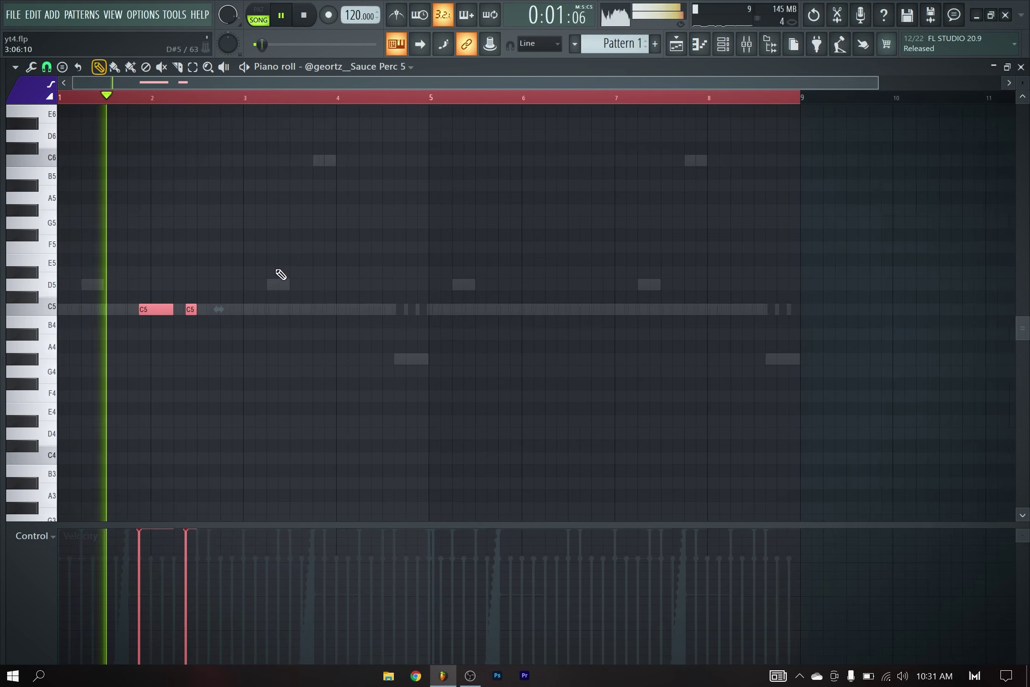
{"action": "left_click_drag", "start_coordinate": [578, 102], "coordinate": [223, 142]}
{"action": "key", "text": "ctrl+b"}
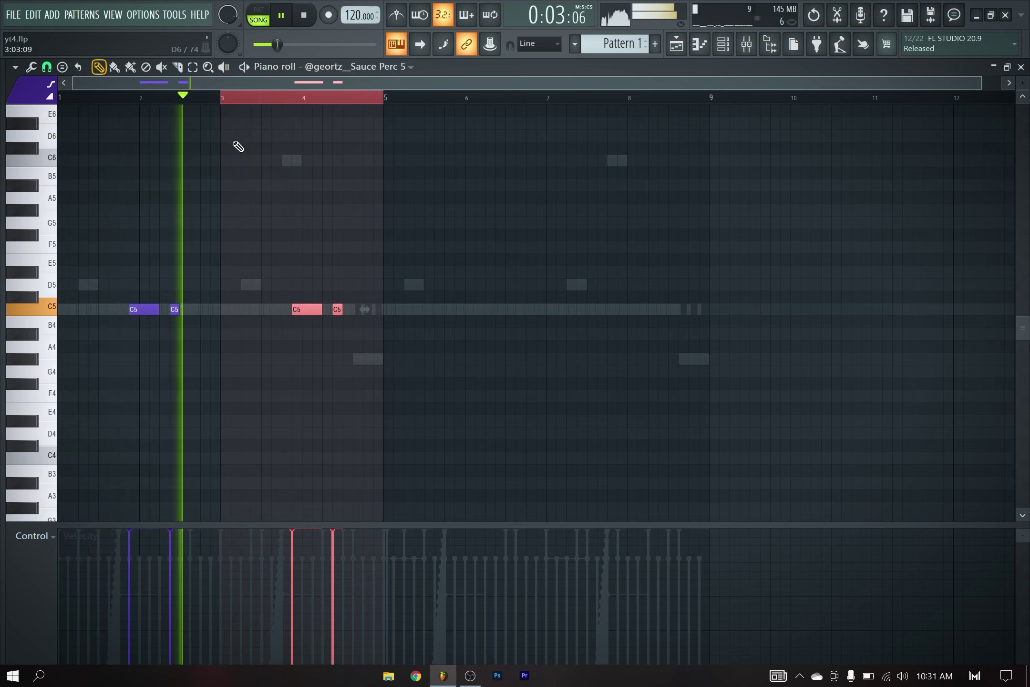
{"action": "key", "text": "ctrl+d"}
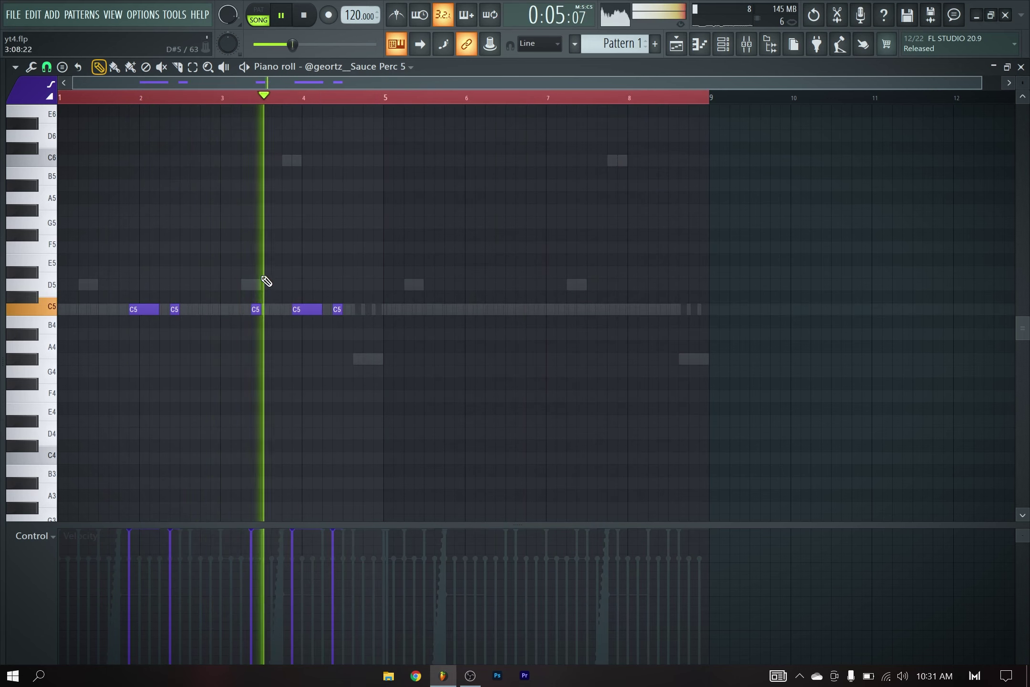
{"action": "left_click", "coordinate": [213, 102]}
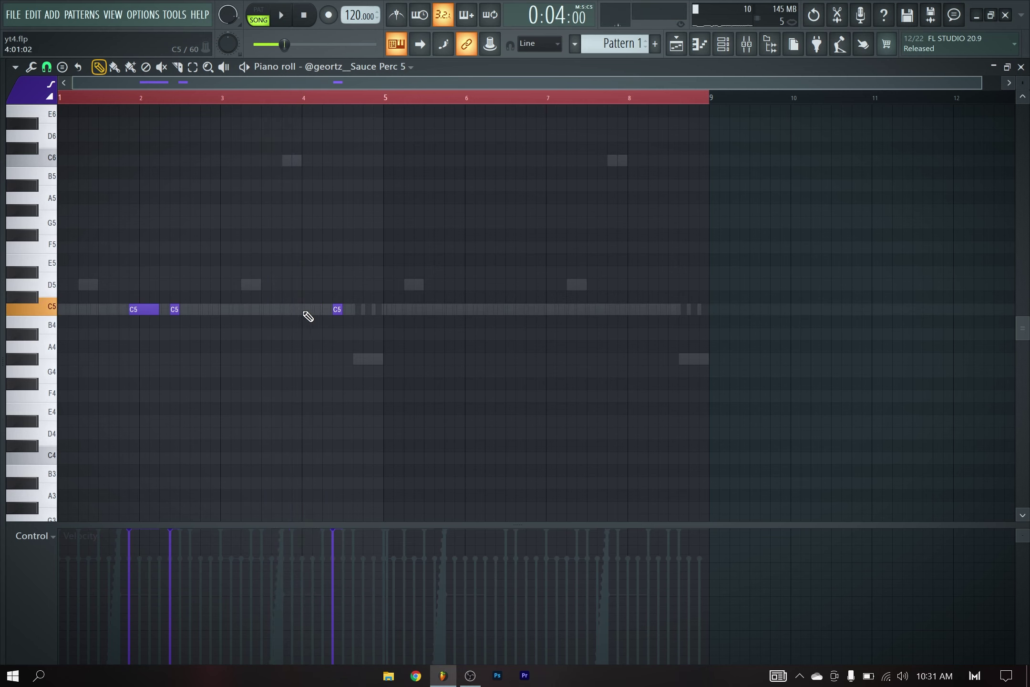
Move the copied Perc 5 note to step 3 of bar 4 and add a short C5 note on step 15.
{"action": "key", "text": "space"}
{"action": "scroll", "coordinate": [315, 310], "scroll_direction": "up", "scroll_amount": 4, "text": "ctrl"}
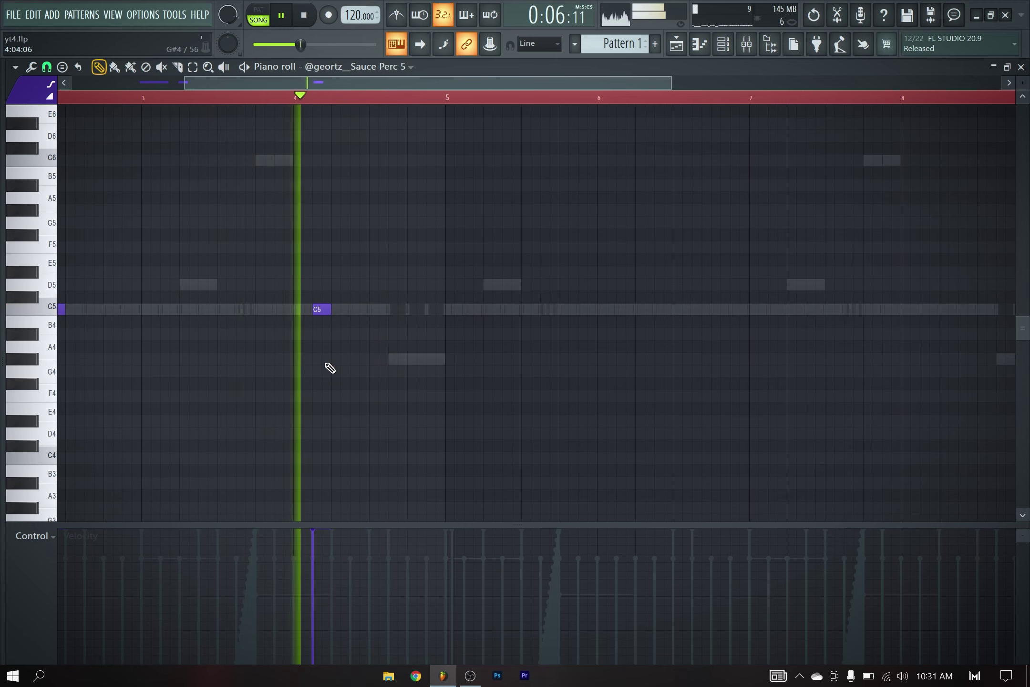
{"action": "key", "text": "space"}
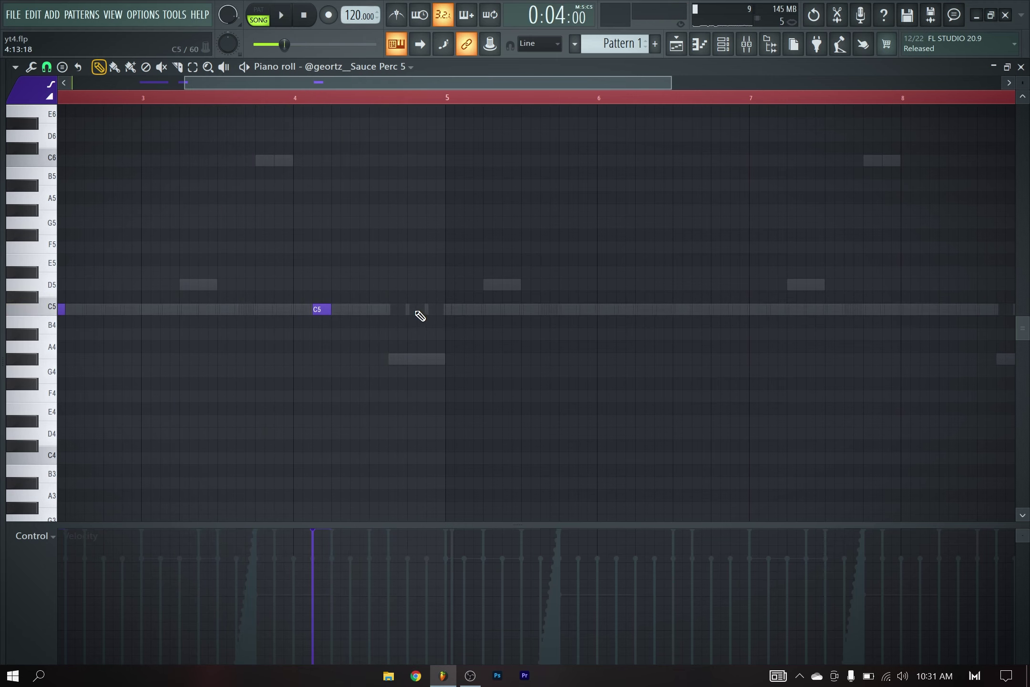
{"action": "left_click", "coordinate": [418, 312]}
{"action": "key", "text": "space"}
{"action": "scroll", "coordinate": [414, 334], "scroll_direction": "up", "scroll_amount": 5}
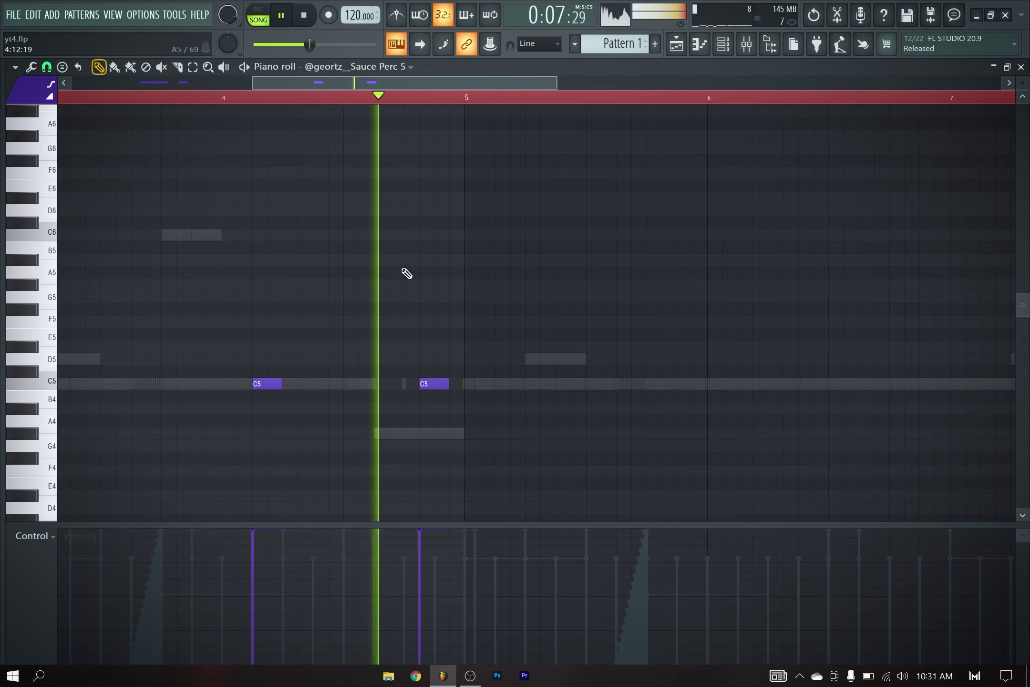
{"action": "mouse_move", "coordinate": [433, 382]}
{"action": "left_mouse_down"}
{"action": "mouse_move", "coordinate": [444, 391]}
{"action": "mouse_move", "coordinate": [447, 379]}
{"action": "left_mouse_up"}
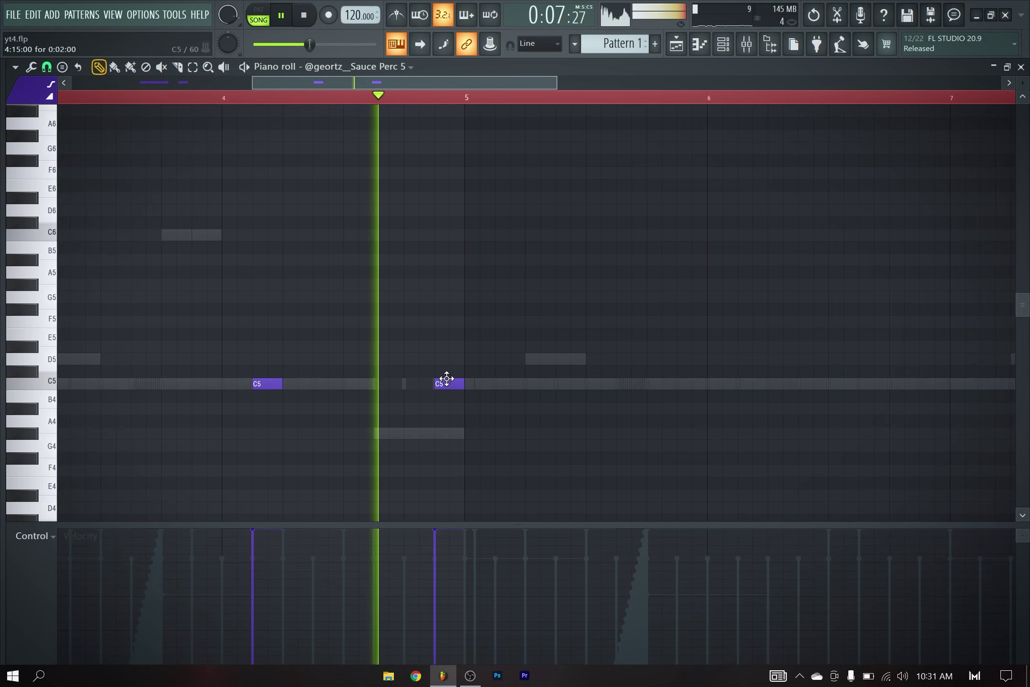
Duplicate all four Perc 5 notes into bars 5 to 8 and play the pattern back.
{"action": "scroll", "coordinate": [423, 384], "scroll_direction": "down", "scroll_amount": 6}
{"action": "key", "text": "space"}
{"action": "key", "text": "ctrl+a"}
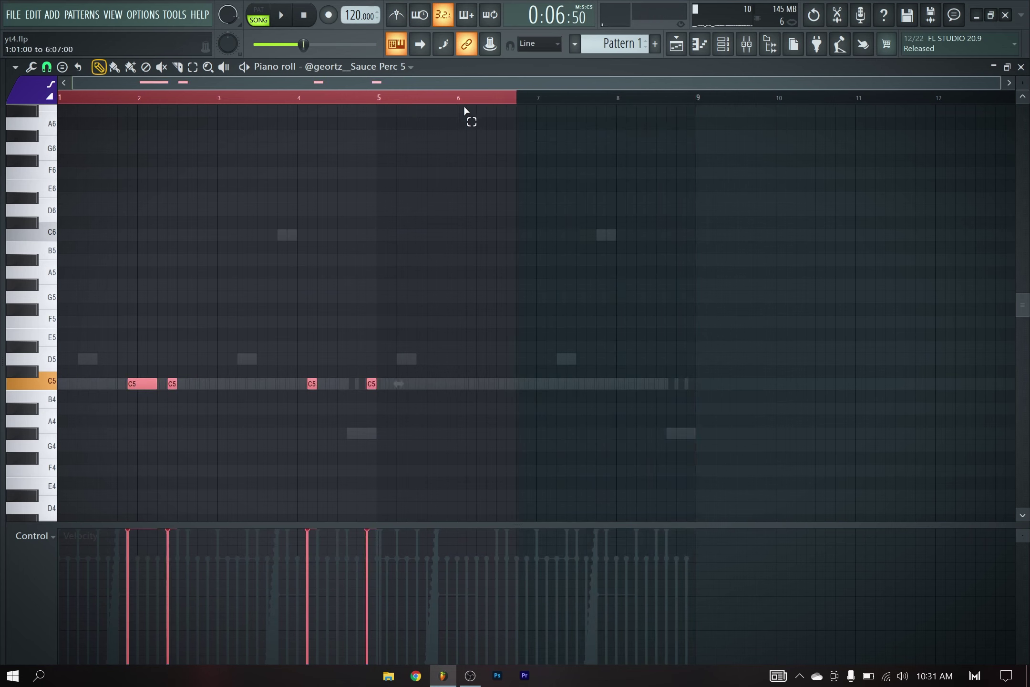
{"action": "key", "text": "ctrl+b"}
{"action": "key", "text": "space"}
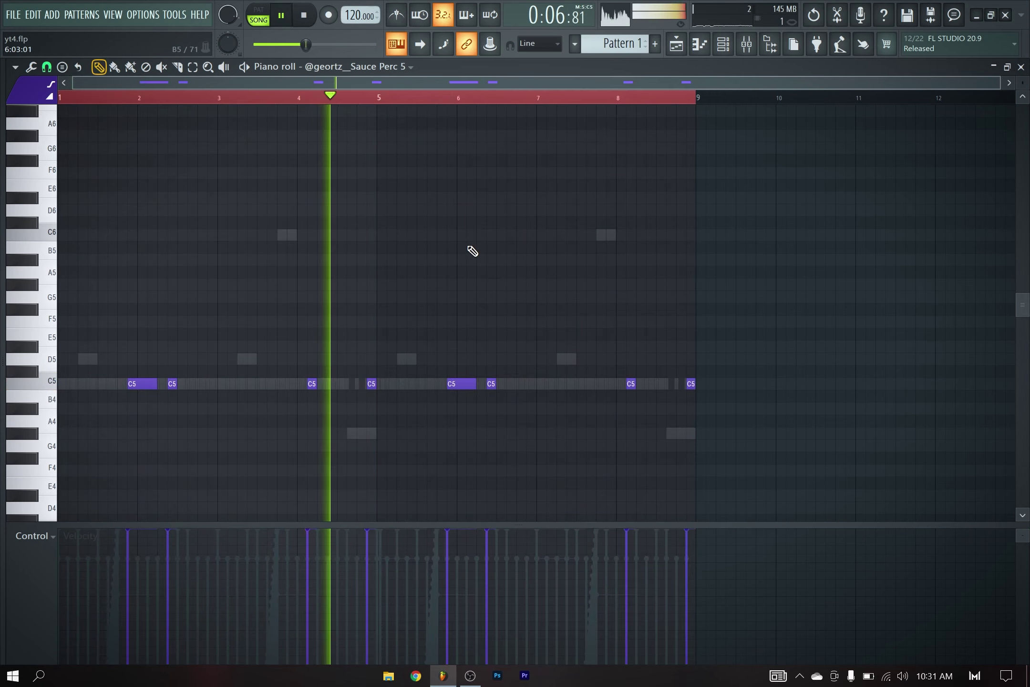
{"action": "left_click", "coordinate": [634, 297]}
{"action": "right_click", "coordinate": [635, 297]}
{"action": "scroll", "coordinate": [620, 312], "scroll_direction": "down", "scroll_amount": 3}
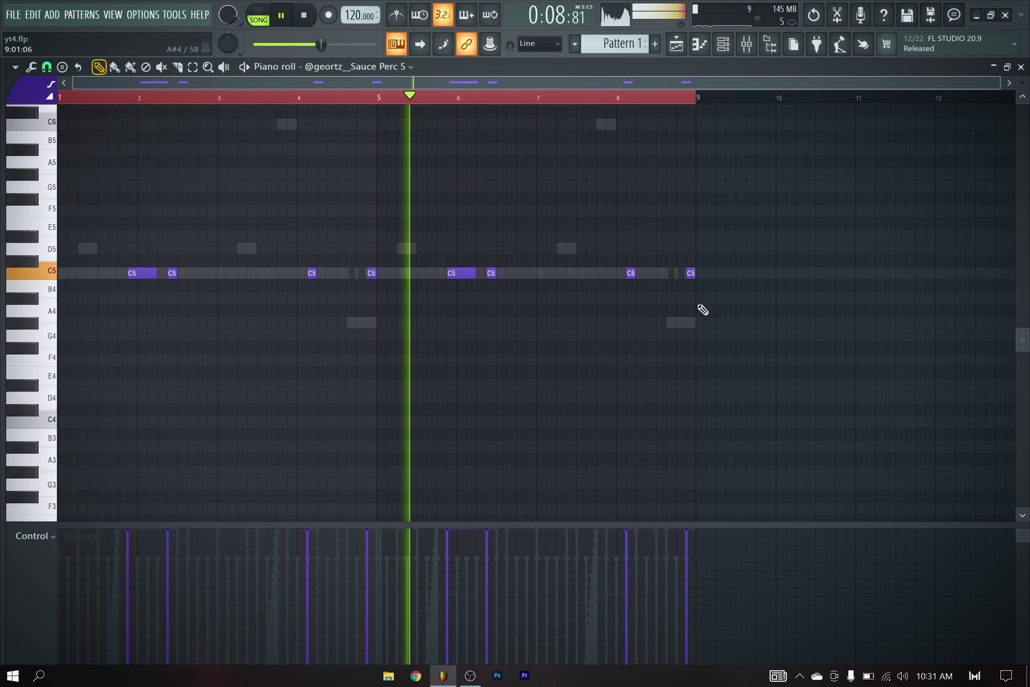
In the 808 piano roll, shorten bar 8's G#4 note to two steps and add a G#6 note on step 13.
{"action": "key", "text": "Down"}
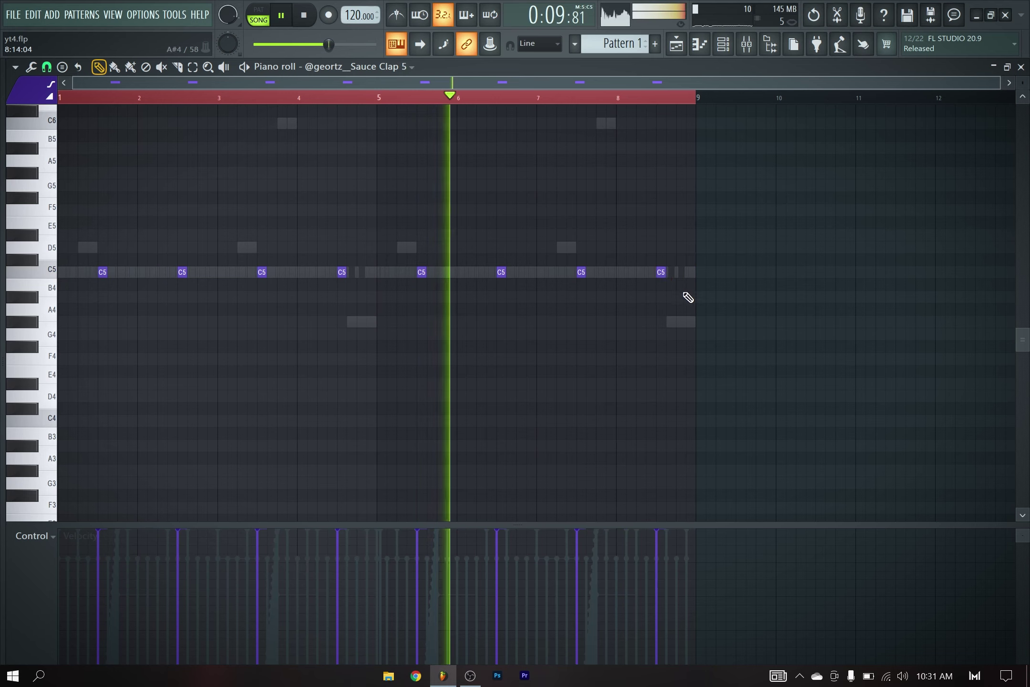
{"action": "left_click", "coordinate": [723, 44]}
{"action": "left_click", "coordinate": [577, 207]}
{"action": "scroll", "coordinate": [632, 376], "scroll_direction": "up", "scroll_amount": 3}
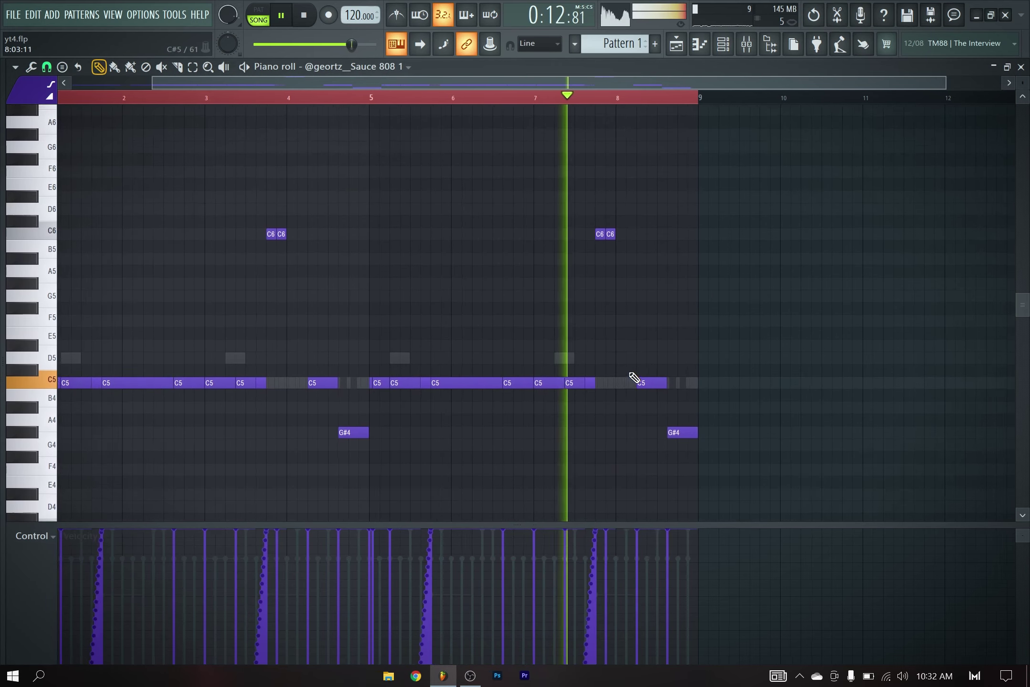
{"action": "scroll", "coordinate": [609, 396], "scroll_direction": "up", "scroll_amount": 2}
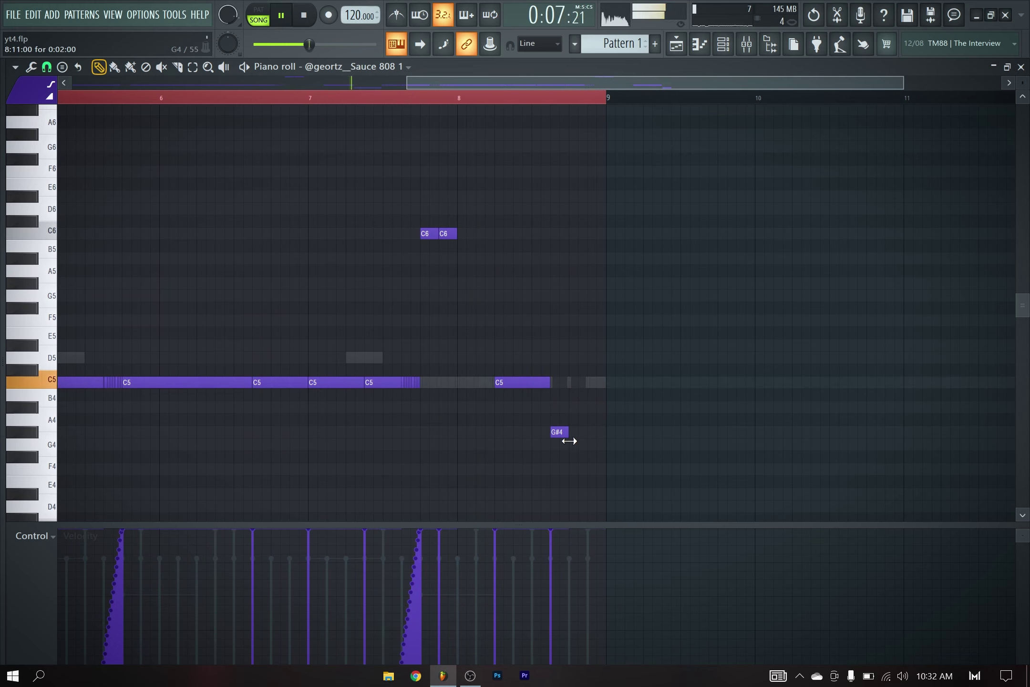
{"action": "scroll", "coordinate": [591, 303], "scroll_direction": "up", "scroll_amount": 4}
{"action": "left_click", "coordinate": [562, 171]}
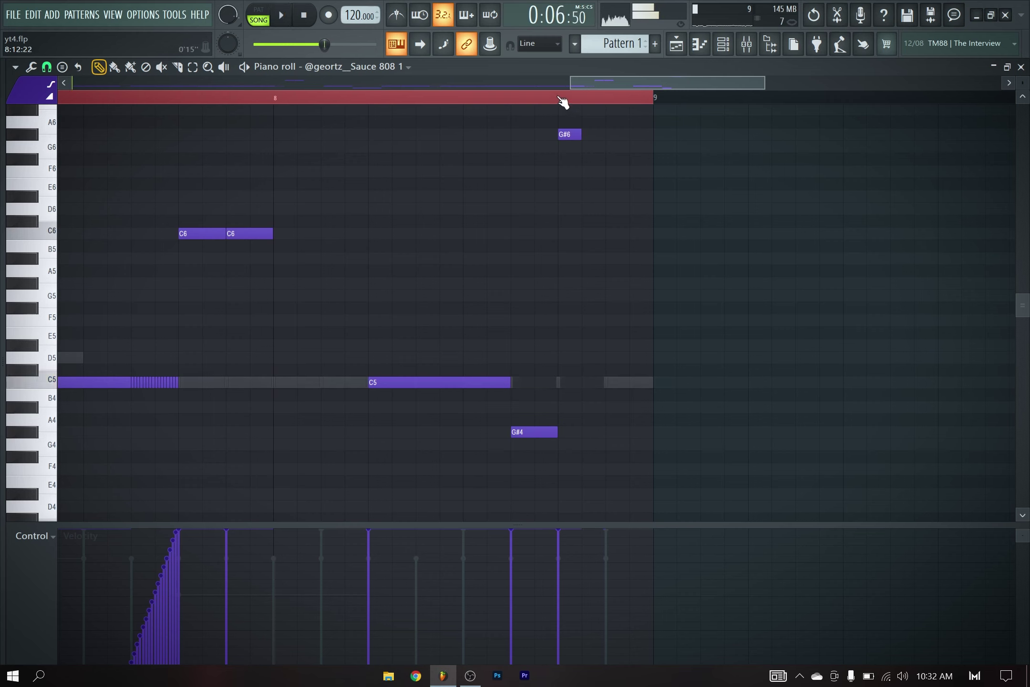
With a finer snap, lengthen the G#6 to 0:01:08 and add equally long C6 and G#4 808 notes at 8:14:16 and 8:15:16.
{"action": "left_click", "coordinate": [46, 67]}
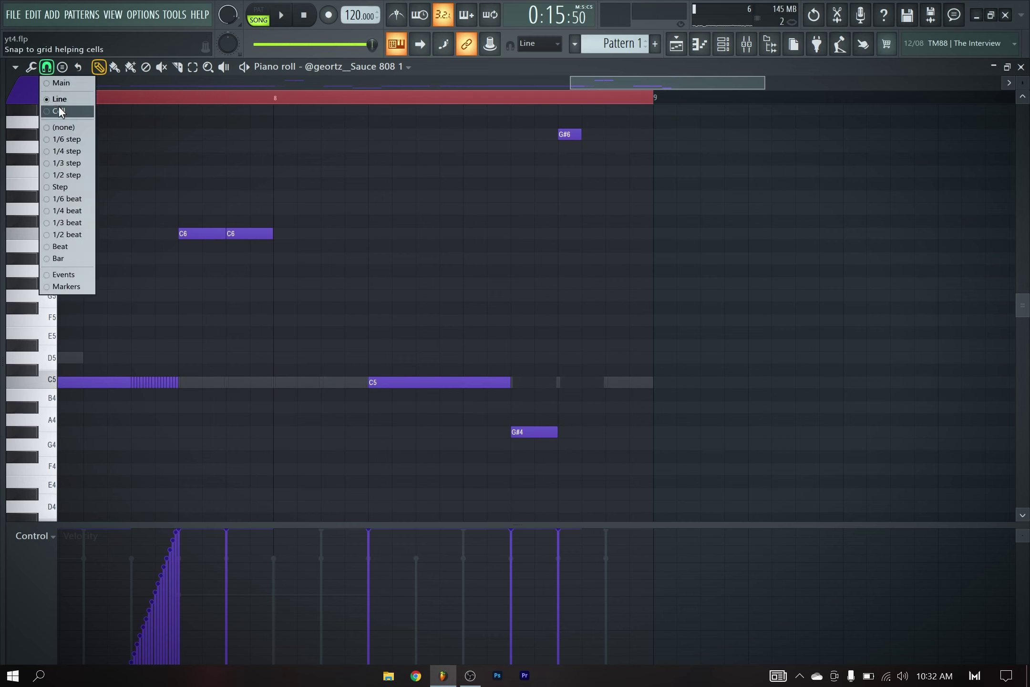
{"action": "left_click", "coordinate": [68, 153]}
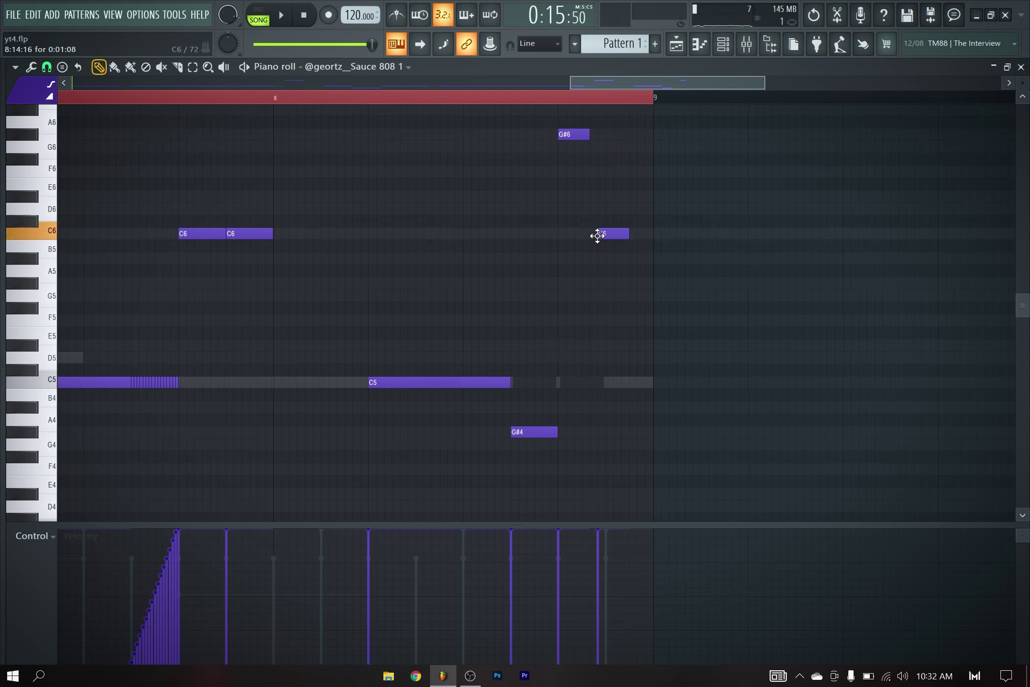
{"action": "left_click_drag", "start_coordinate": [627, 426], "coordinate": [621, 427]}
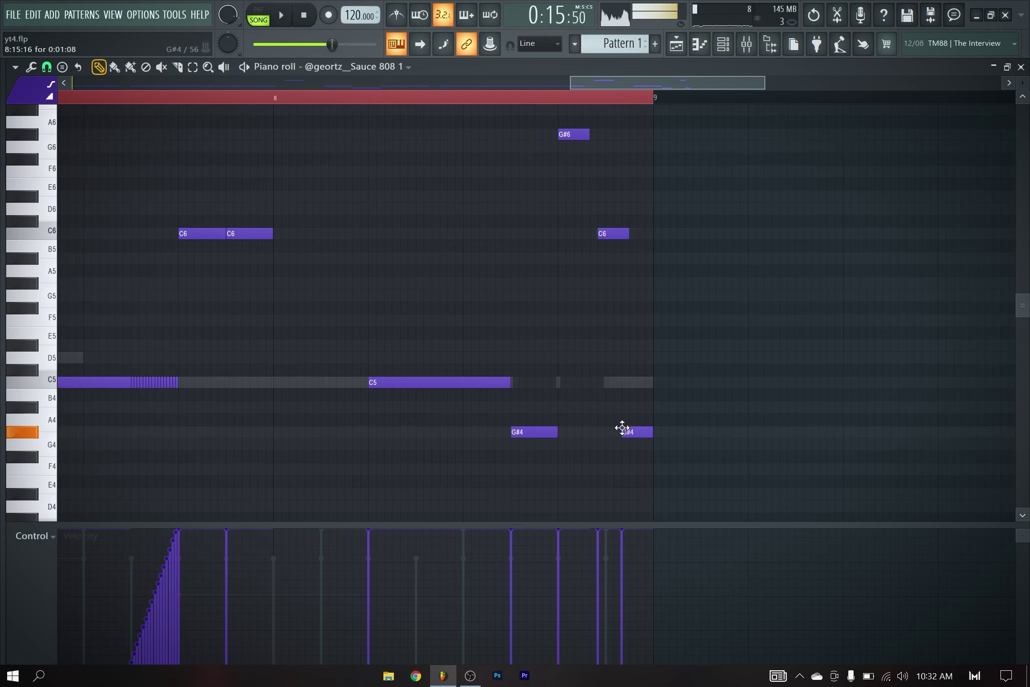
{"action": "left_click_drag", "start_coordinate": [606, 234], "coordinate": [606, 234]}
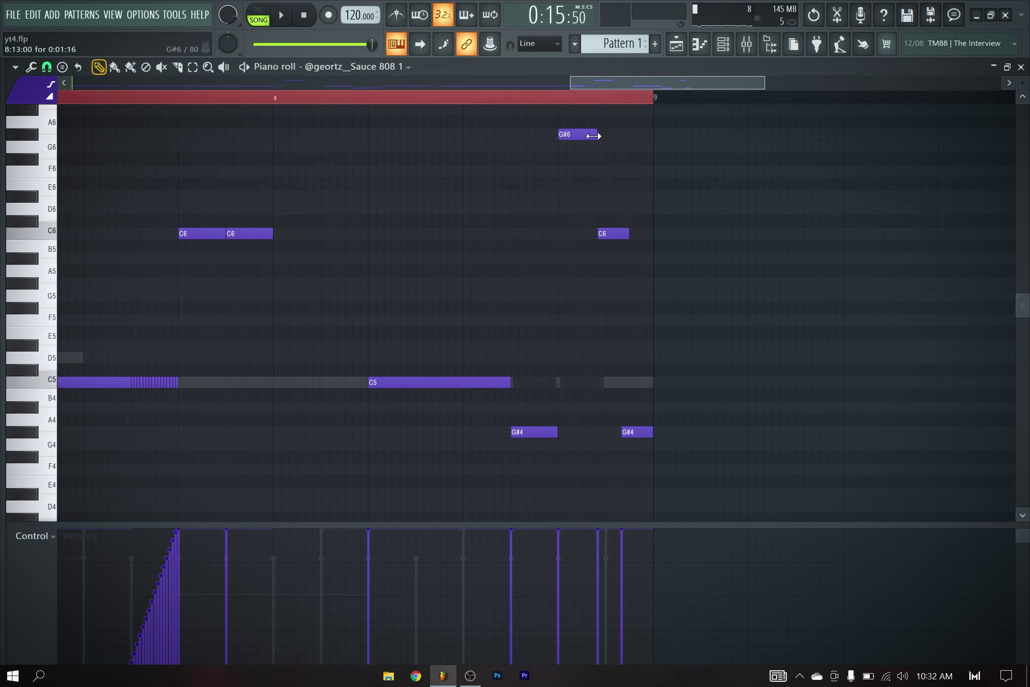
{"action": "key", "text": "space"}
{"action": "key", "text": "space"}
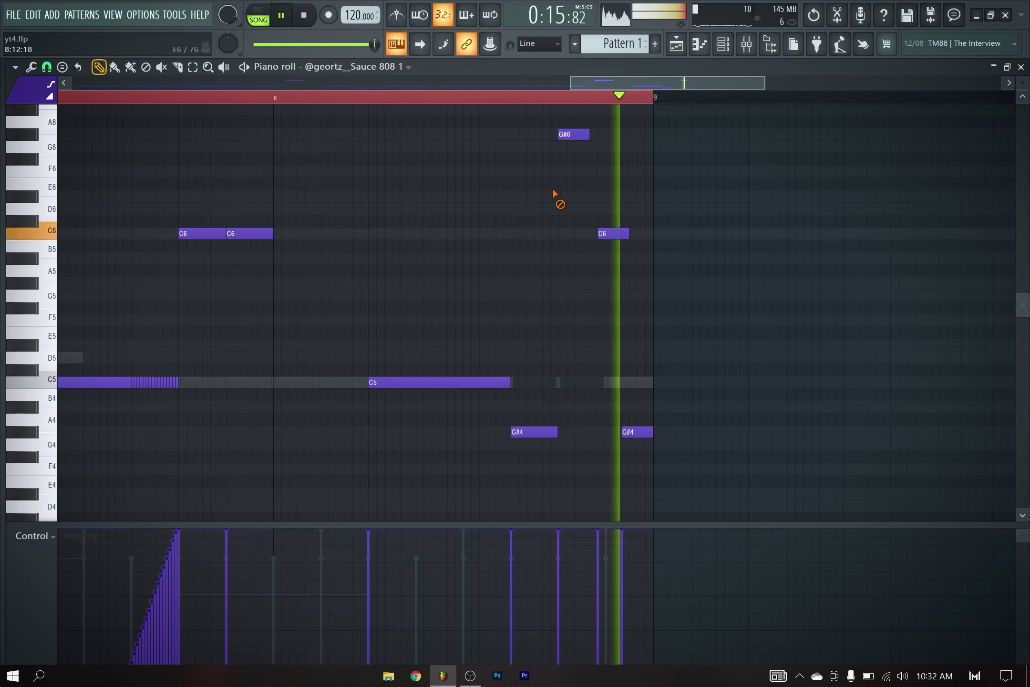
{"action": "scroll", "coordinate": [482, 236], "scroll_direction": "down", "scroll_amount": 3}
{"action": "scroll", "coordinate": [490, 251], "scroll_direction": "down", "scroll_amount": 3}
{"action": "scroll", "coordinate": [494, 255], "scroll_direction": "down", "scroll_amount": 2}
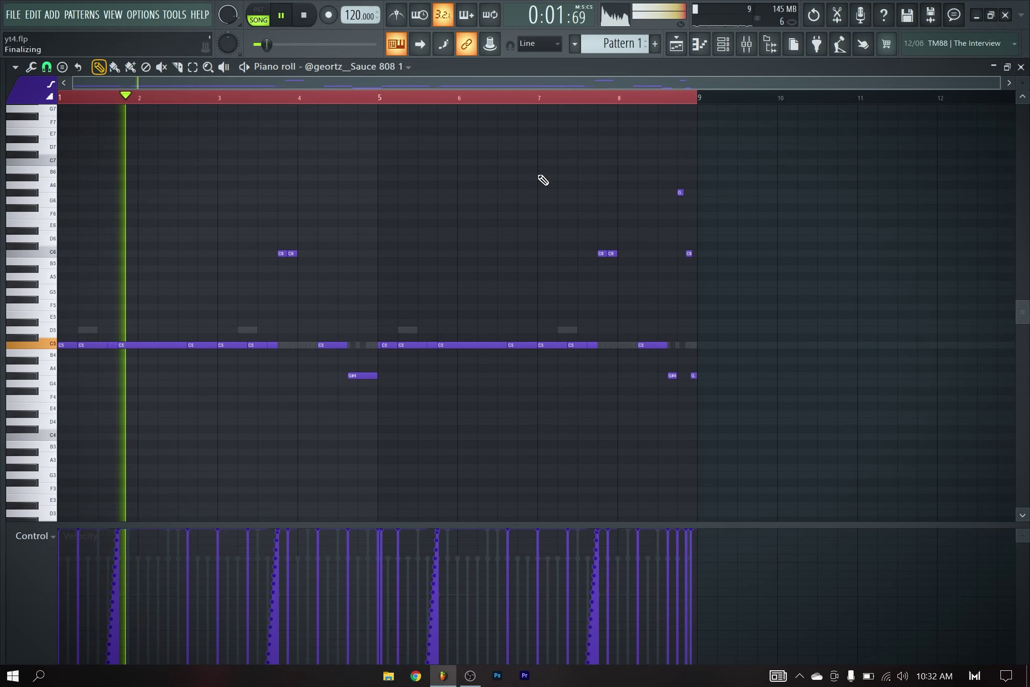
Open the CH 4 closed hi-hat in the piano roll and lengthen all of its C5 notes to 0:00:16.
{"action": "left_click", "coordinate": [723, 44]}
{"action": "right_click", "coordinate": [363, 217]}
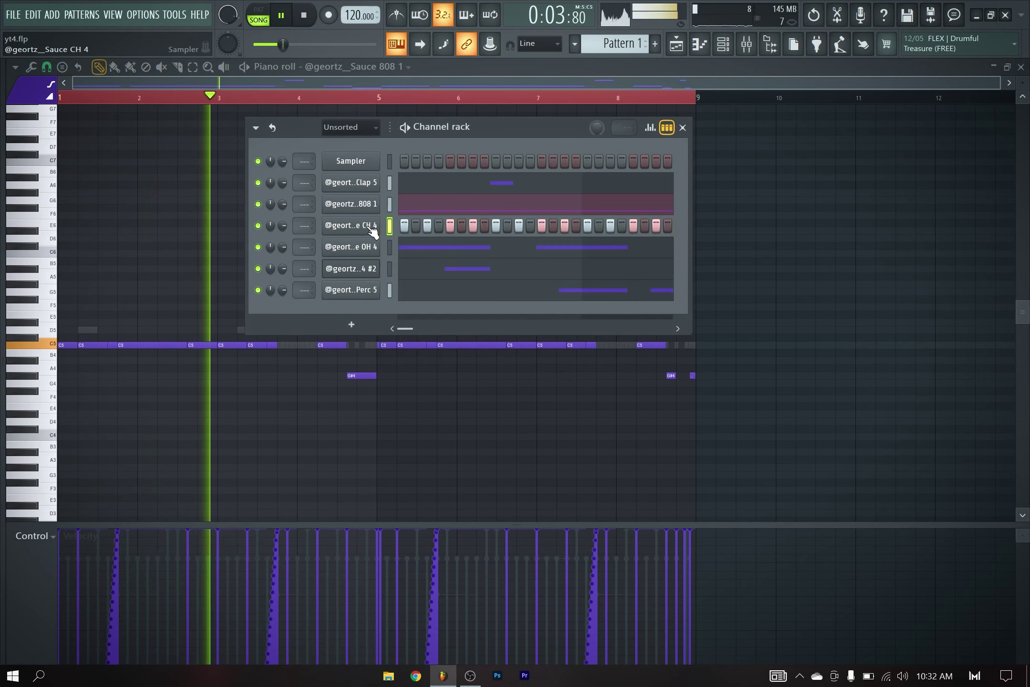
{"action": "left_click", "coordinate": [397, 224]}
{"action": "key", "text": "ctrl+a"}
{"action": "scroll", "coordinate": [71, 371], "scroll_direction": "up", "scroll_amount": 5}
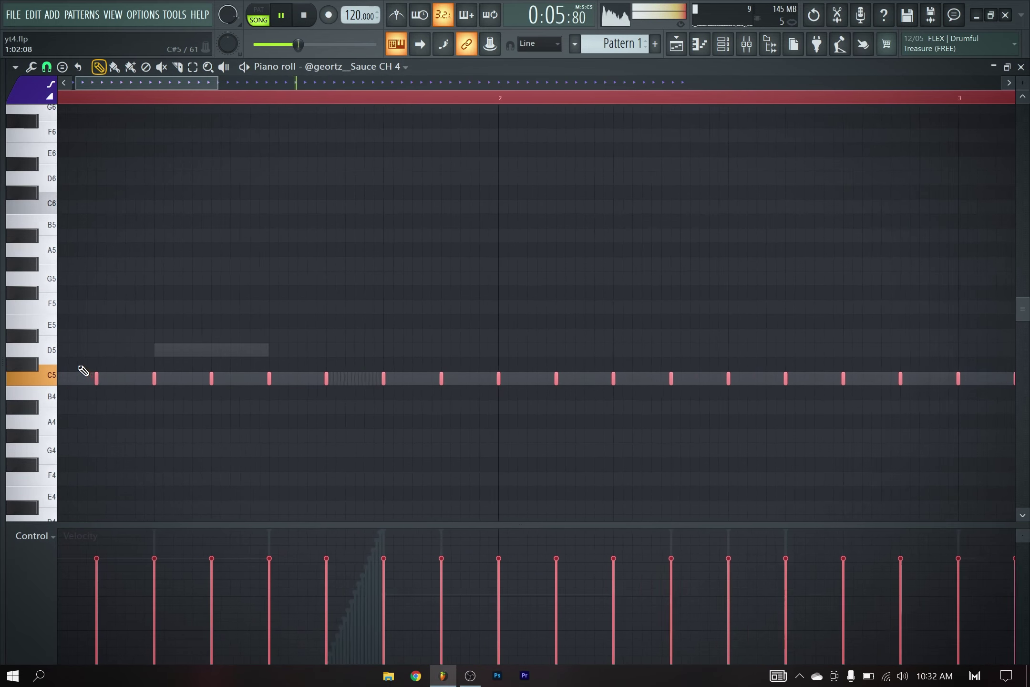
{"action": "left_click_drag", "start_coordinate": [122, 378], "coordinate": [161, 377]}
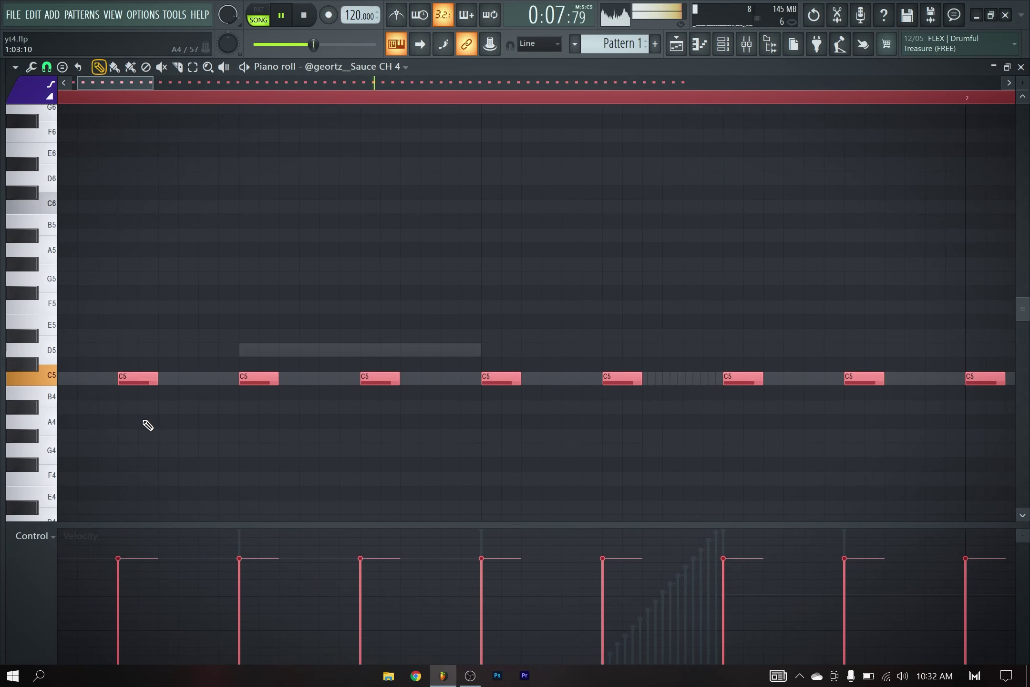
{"action": "scroll", "coordinate": [334, 438], "scroll_direction": "down", "scroll_amount": 1}
{"action": "key", "text": "ctrl+d"}
{"action": "scroll", "coordinate": [267, 432], "scroll_direction": "down", "scroll_amount": 3, "text": "ctrl"}
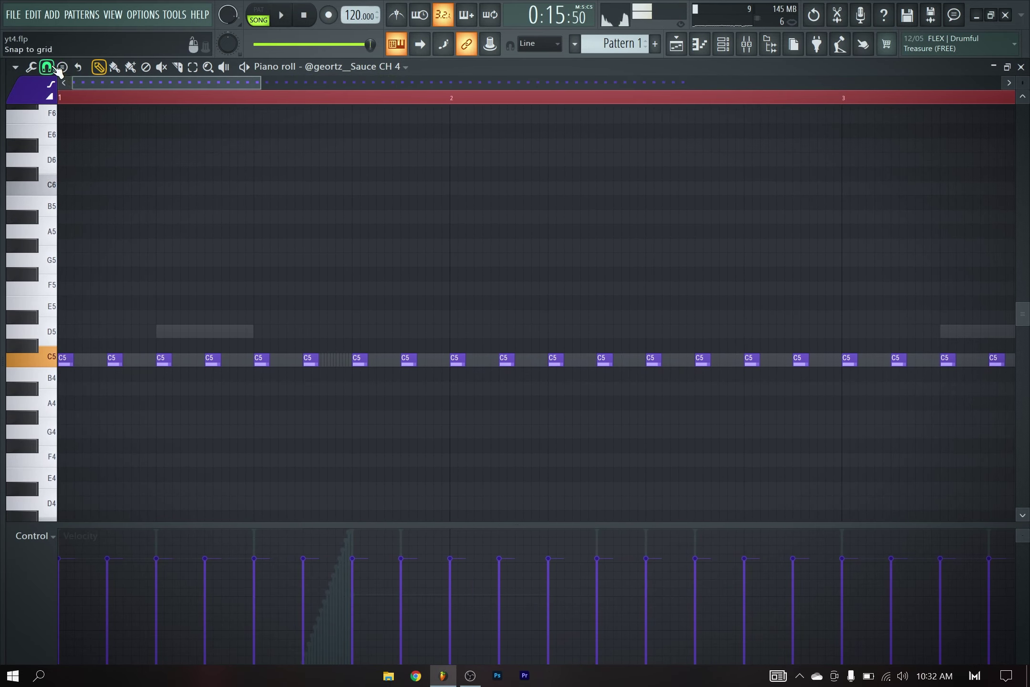
Set the piano roll snap to 1/4 step and switch to the Paint tool.
{"action": "key", "text": "space"}
{"action": "left_click", "coordinate": [47, 67]}
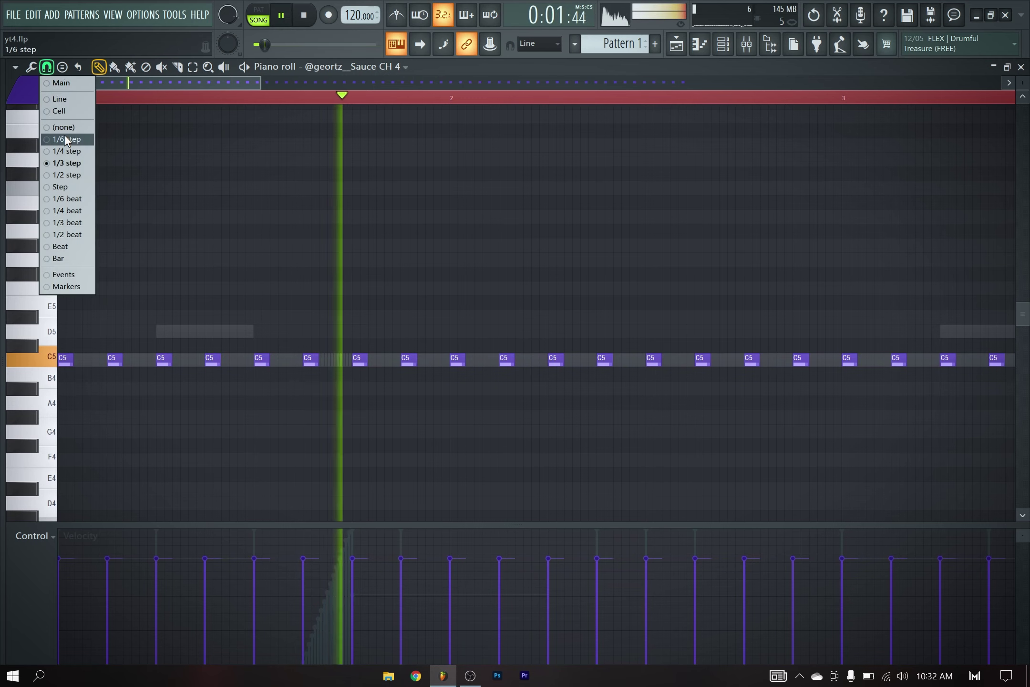
{"action": "left_click", "coordinate": [59, 150]}
{"action": "left_click", "coordinate": [114, 67]}
{"action": "scroll", "coordinate": [76, 264], "scroll_direction": "up", "scroll_amount": 3, "text": "ctrl"}
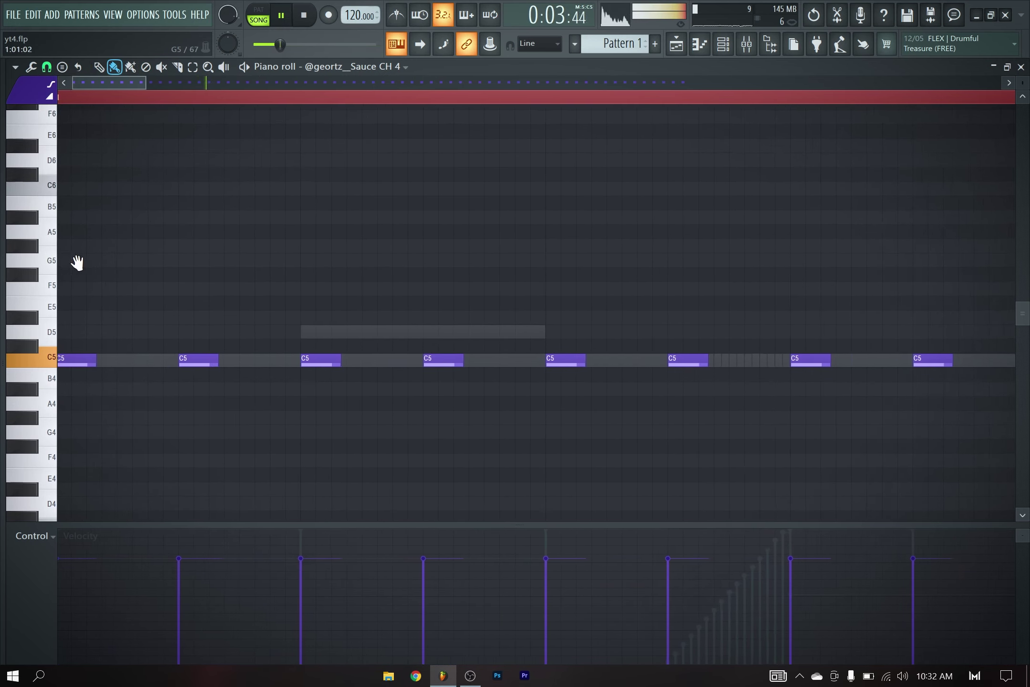
{"action": "scroll", "coordinate": [104, 317], "scroll_direction": "down", "scroll_amount": 1}
{"action": "left_click_drag", "start_coordinate": [69, 344], "coordinate": [137, 356]}
{"action": "key", "text": "space"}
{"action": "left_click", "coordinate": [126, 347]}
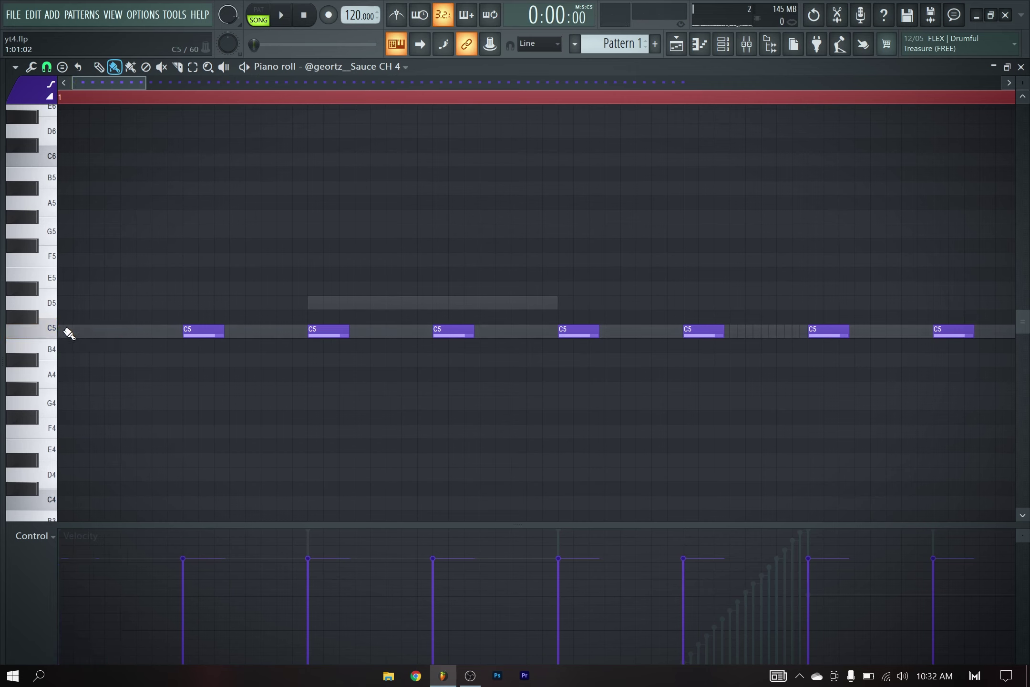
{"action": "key", "text": "space"}
{"action": "key", "text": "space"}
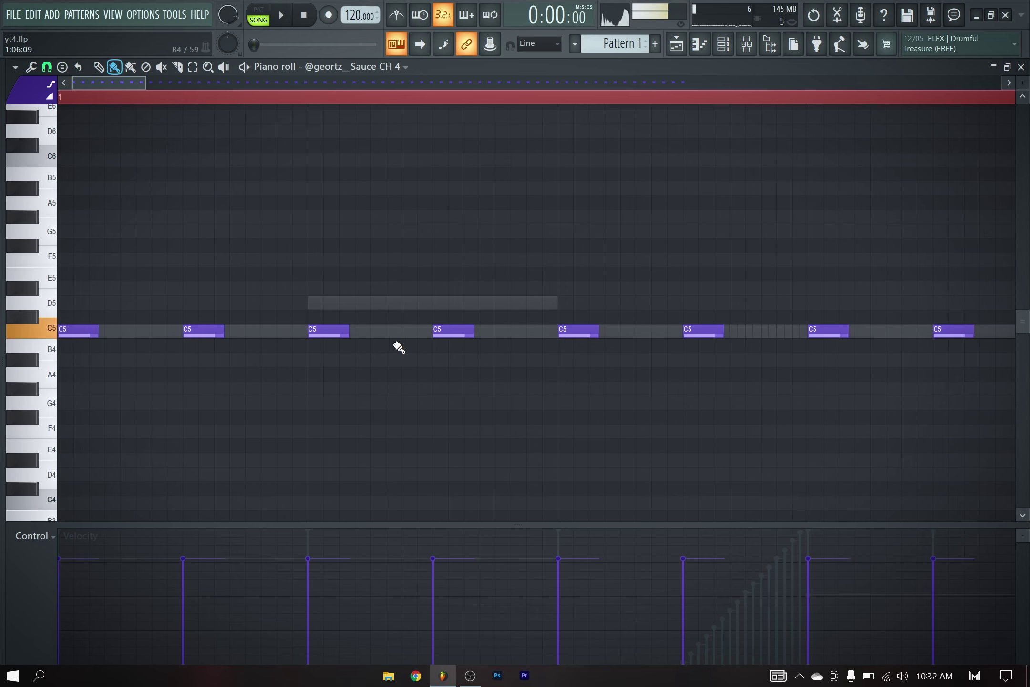
{"action": "key", "text": "space"}
{"action": "scroll", "coordinate": [343, 303], "scroll_direction": "down", "scroll_amount": 3, "text": "ctrl"}
{"action": "scroll", "coordinate": [344, 303], "scroll_direction": "down", "scroll_amount": 2}
{"action": "key", "text": "space"}
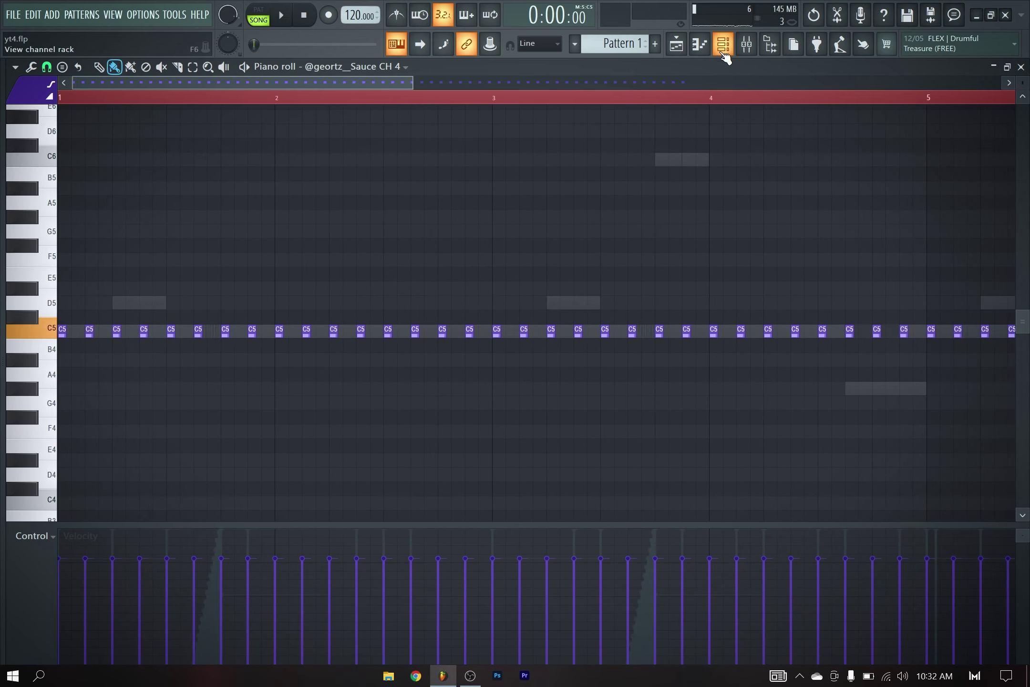
{"action": "key", "text": "space"}
{"action": "key", "text": "space"}
{"action": "key", "text": "space"}
{"action": "left_click", "coordinate": [116, 361]}
{"action": "left_click", "coordinate": [124, 361]}
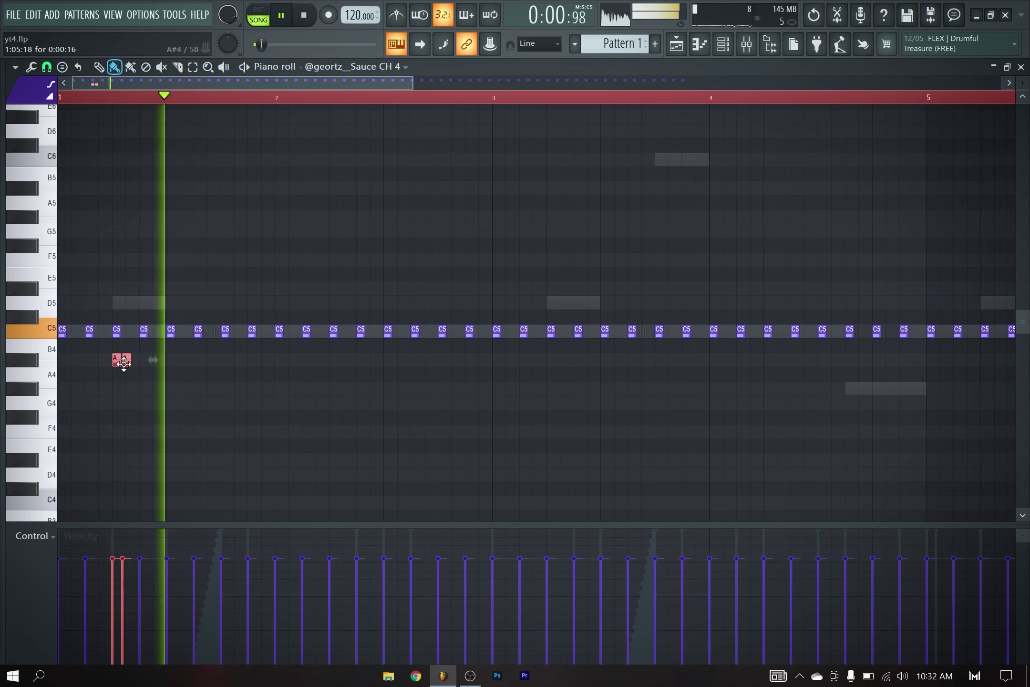
{"action": "key", "text": "ctrl+alt+z"}
{"action": "key", "text": "ctrl+alt+z"}
Shorten the C5 hi-hat on step 5 of bar 1 and paint three more behind it as a quarter-step roll.
{"action": "key", "text": "space"}
{"action": "scroll", "coordinate": [107, 376], "scroll_direction": "up", "scroll_amount": 2, "text": "ctrl"}
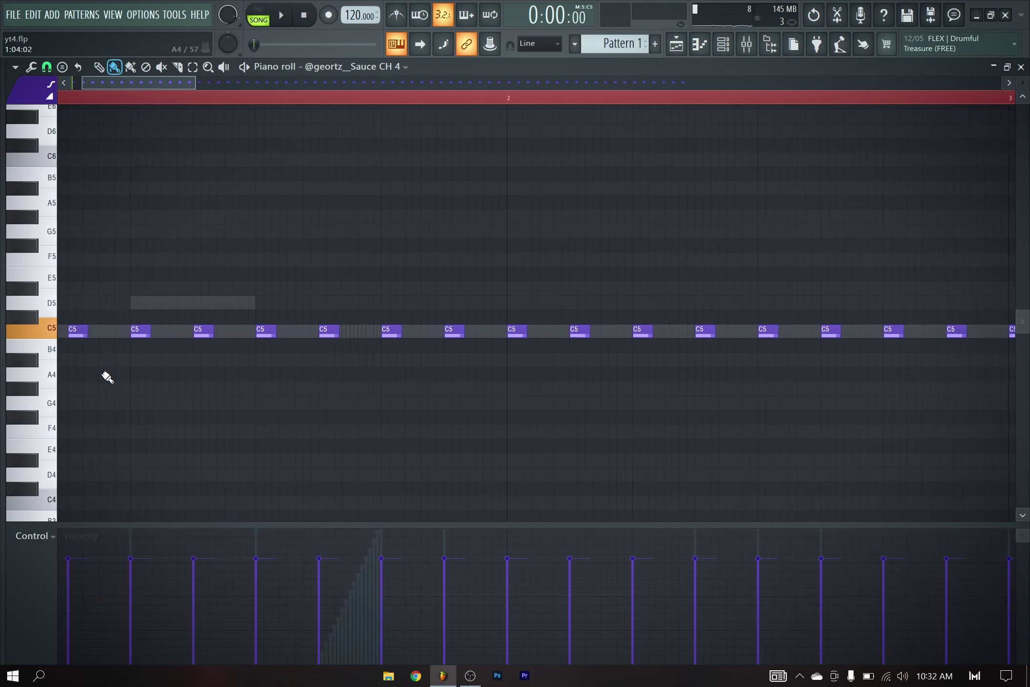
{"action": "scroll", "coordinate": [107, 377], "scroll_direction": "up", "scroll_amount": 1, "text": "ctrl"}
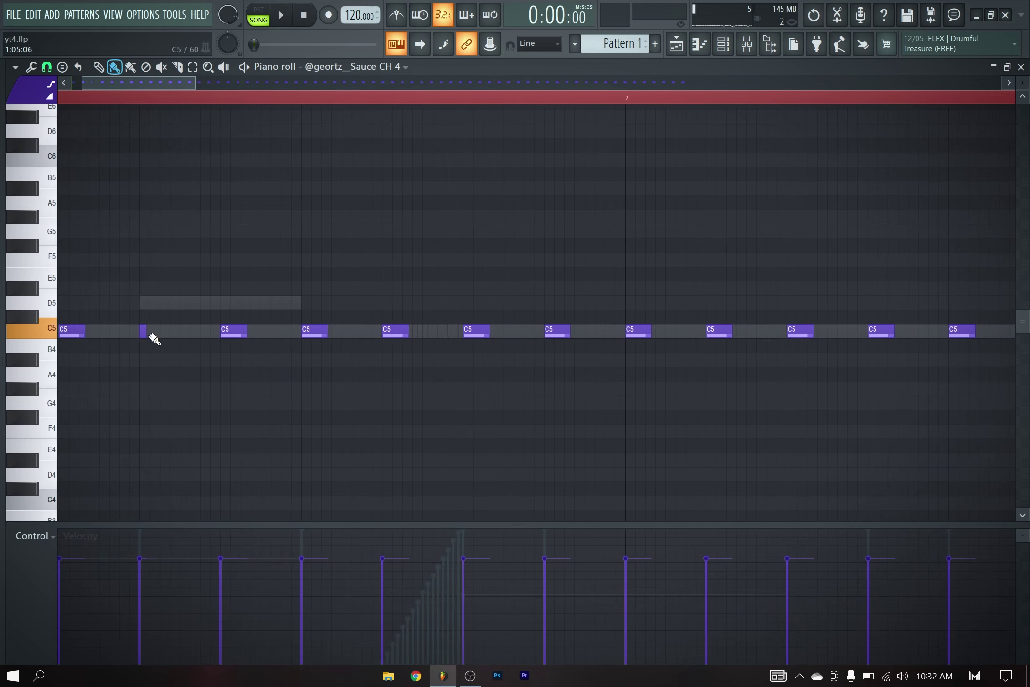
{"action": "left_click_drag", "start_coordinate": [172, 337], "coordinate": [191, 372]}
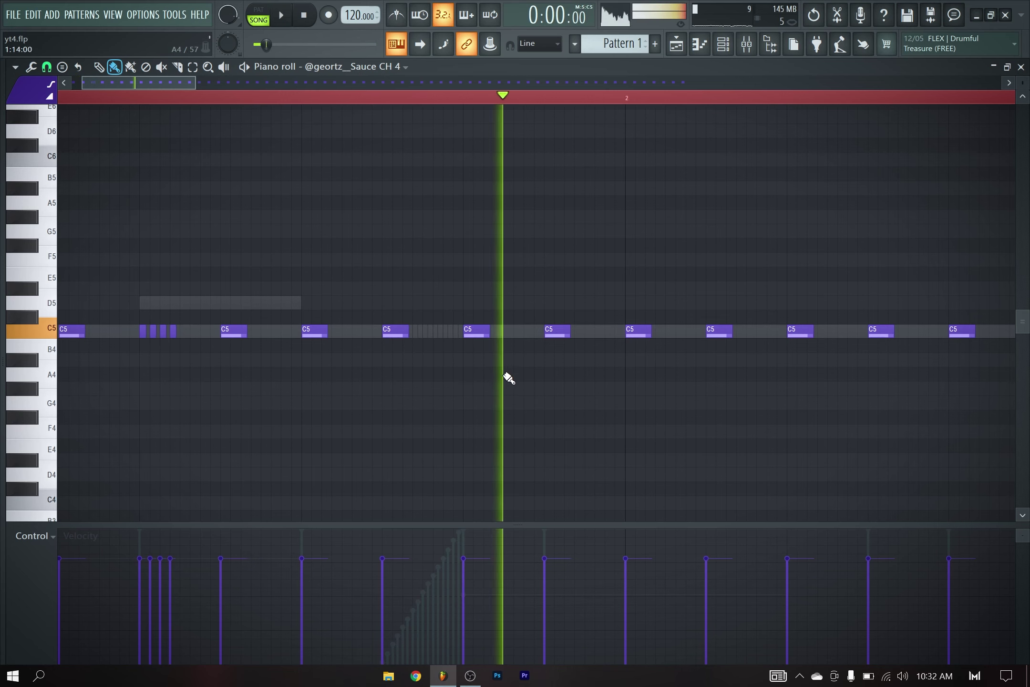
Shorten the C5 hi-hat on step 13 of bar 1 and add short A#4 and G#4 notes at 1:13:06 and 1:13:12.
{"action": "left_click_drag", "start_coordinate": [486, 336], "coordinate": [468, 336]}
{"action": "left_click", "coordinate": [476, 360]}
{"action": "left_click", "coordinate": [487, 388]}
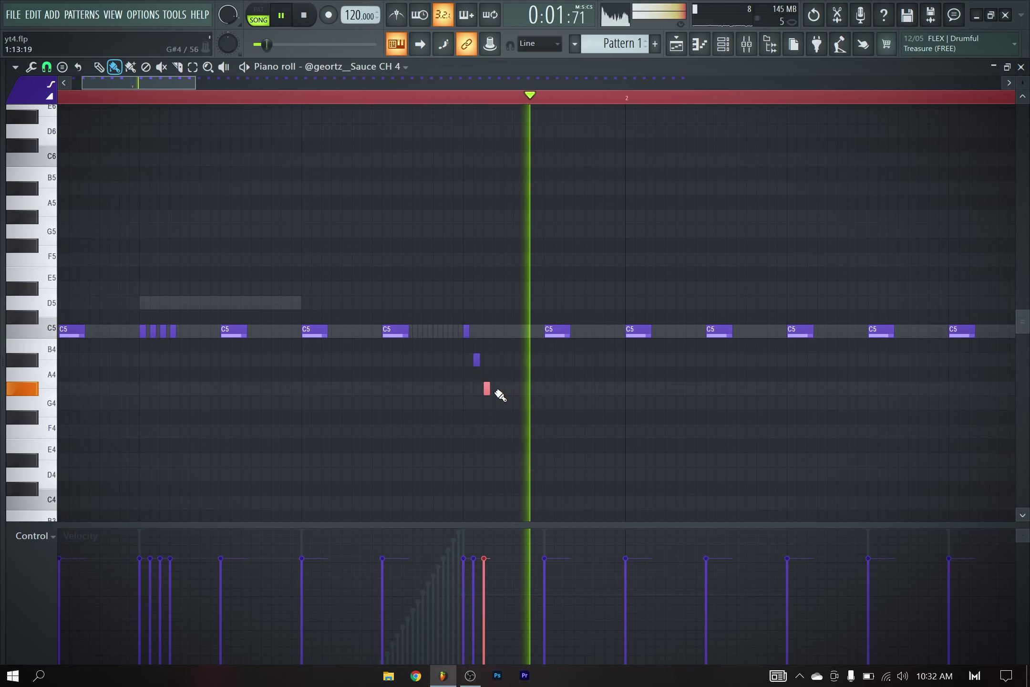
Turn the C5 hi-hat on step 5 of bar 2 into a roll of three short notes spaced 1/4 step apart.
{"action": "scroll", "coordinate": [508, 357], "scroll_direction": "down", "scroll_amount": 2, "text": "ctrl"}
{"action": "scroll", "coordinate": [490, 368], "scroll_direction": "up", "scroll_amount": 3, "text": "ctrl"}
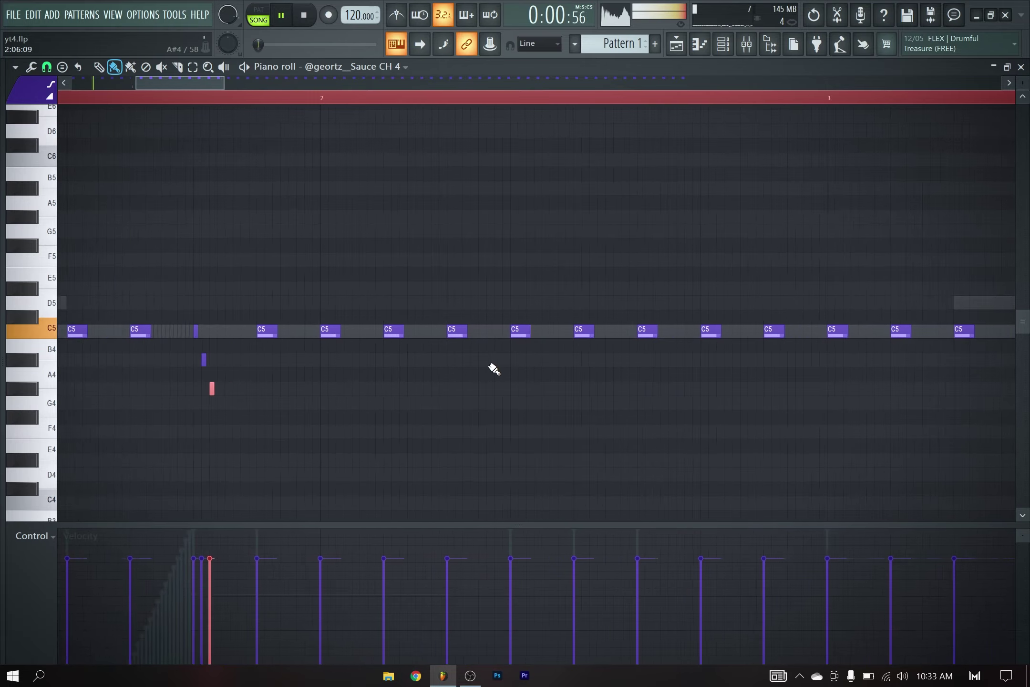
{"action": "mouse_move", "coordinate": [433, 336]}
{"action": "left_mouse_down"}
{"action": "mouse_move", "coordinate": [422, 336]}
{"action": "mouse_move", "coordinate": [448, 338]}
{"action": "left_mouse_up"}
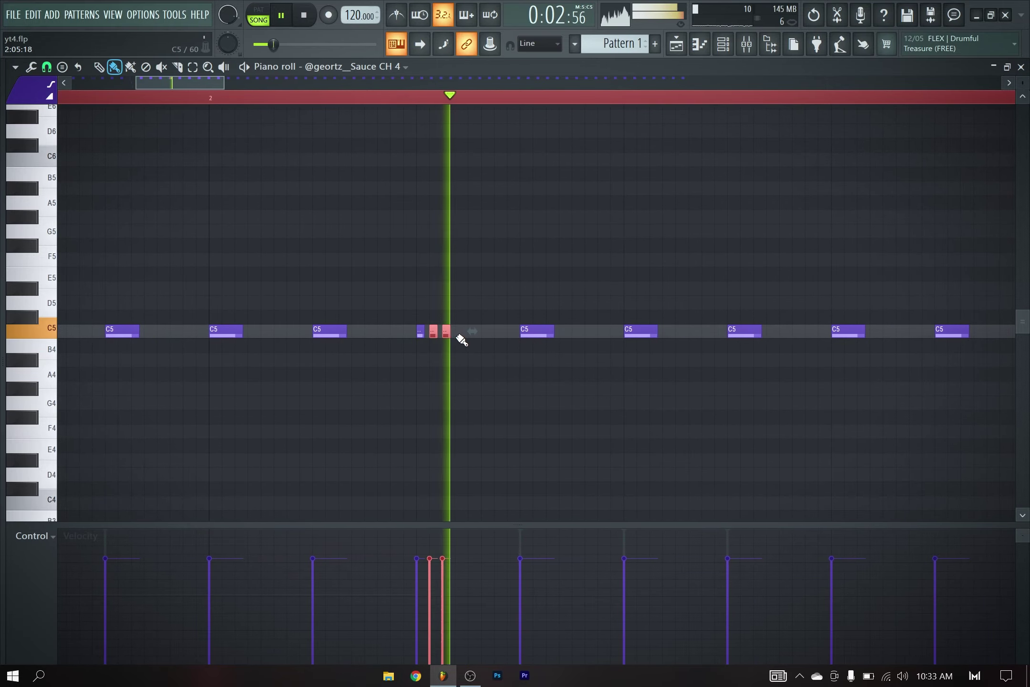
{"action": "key", "text": "space"}
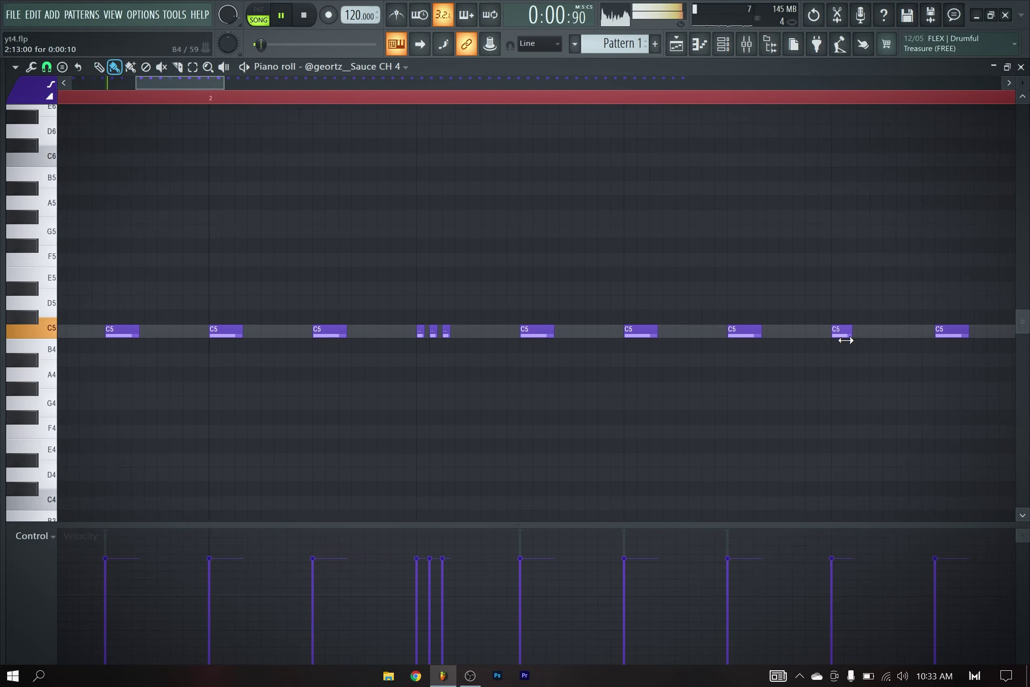
Shorten the C5 hi-hat on step 13 of bar 2 and add descending A#4, G#4 and G4 notes at quarter-step intervals.
{"action": "left_click", "coordinate": [848, 358]}
{"action": "left_click", "coordinate": [861, 388]}
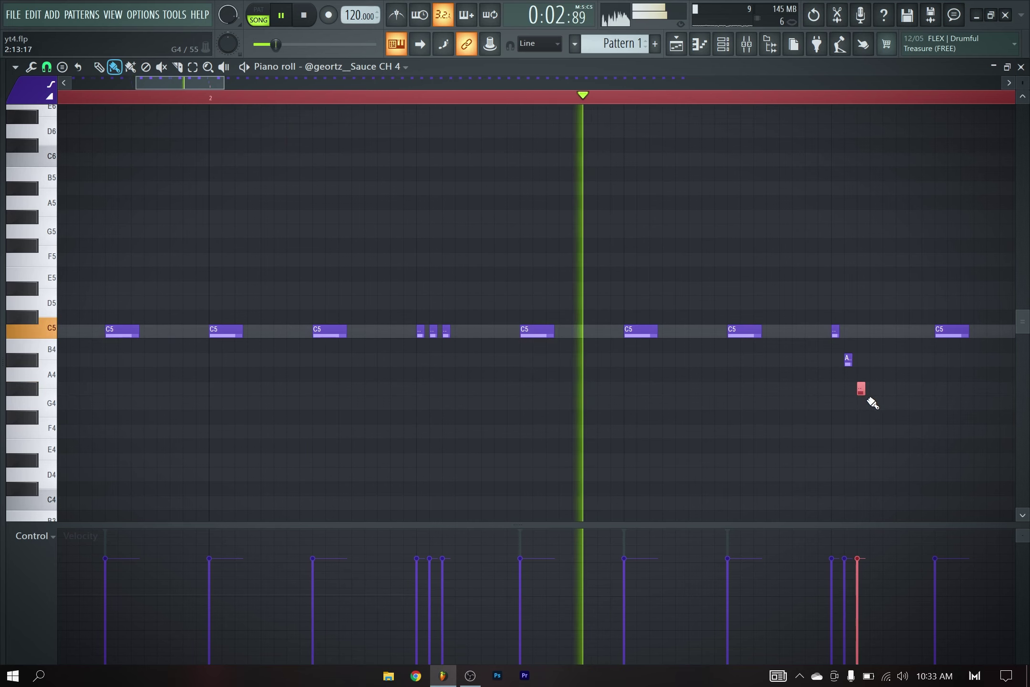
{"action": "left_click", "coordinate": [874, 403]}
Delete all the closed hi-hat notes from bar 3 onward.
{"action": "scroll", "coordinate": [460, 362], "scroll_direction": "down", "scroll_amount": 4, "text": "ctrl"}
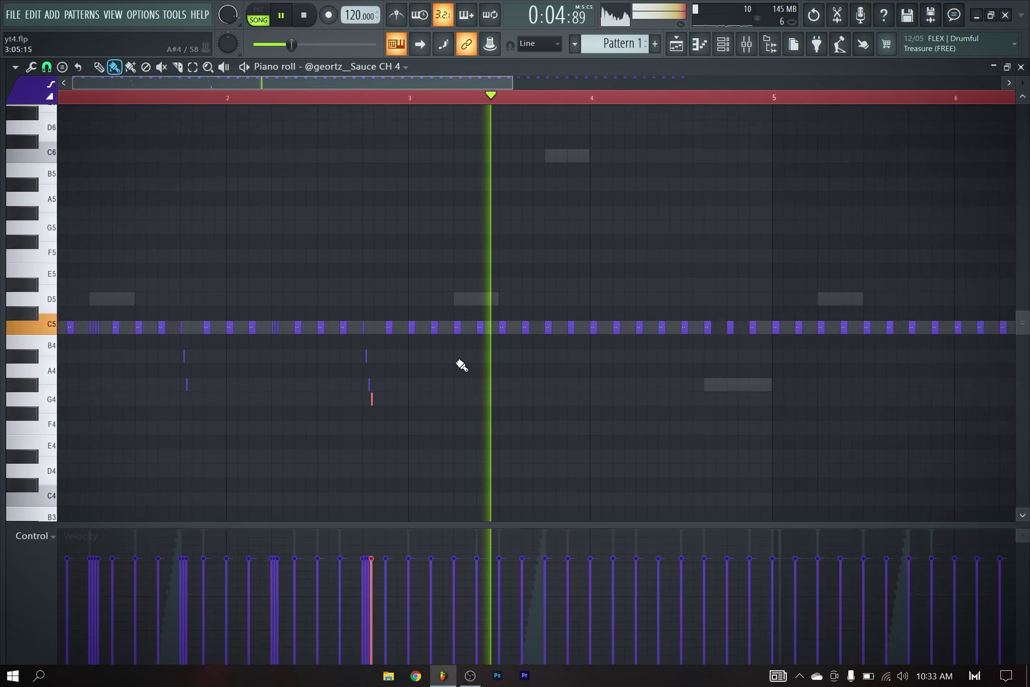
{"action": "key", "text": "space"}
{"action": "scroll", "coordinate": [267, 336], "scroll_direction": "down", "scroll_amount": 1, "text": "ctrl"}
{"action": "mouse_move", "coordinate": [252, 332]}
{"action": "left_mouse_down"}
{"action": "mouse_move", "coordinate": [751, 326]}
{"action": "mouse_move", "coordinate": [486, 324]}
{"action": "left_mouse_up"}
Set the snap to Line, duplicate the hi-hat notes of bars 1 and 2 into bars 3 and 4, and play the pattern.
{"action": "left_click", "coordinate": [51, 64]}
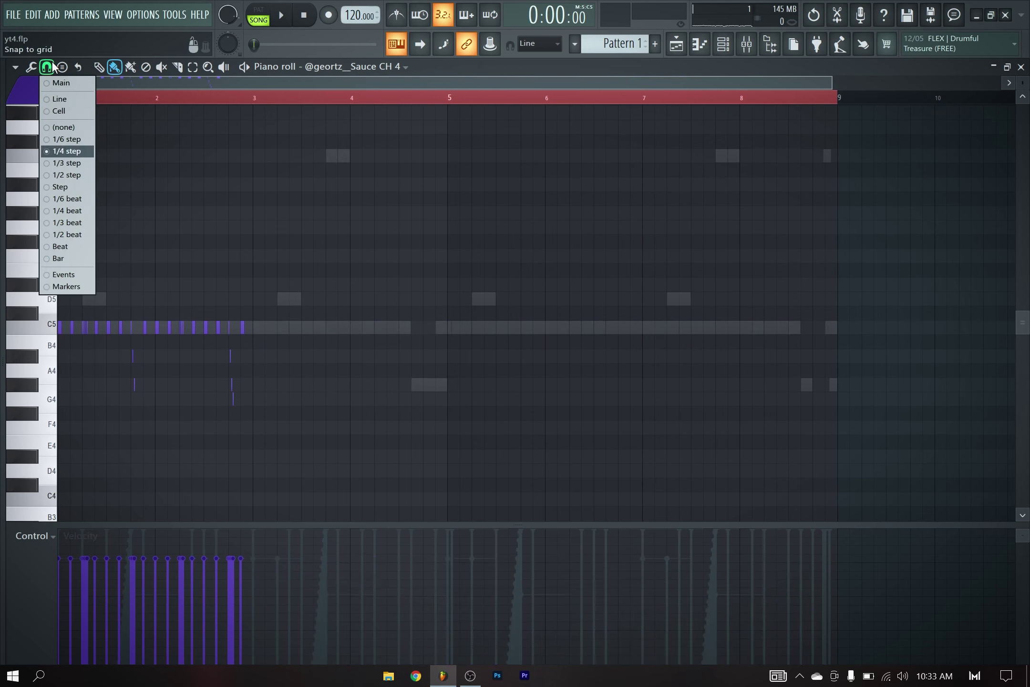
{"action": "left_click", "coordinate": [58, 102]}
{"action": "left_click_drag", "start_coordinate": [712, 101], "coordinate": [280, 133]}
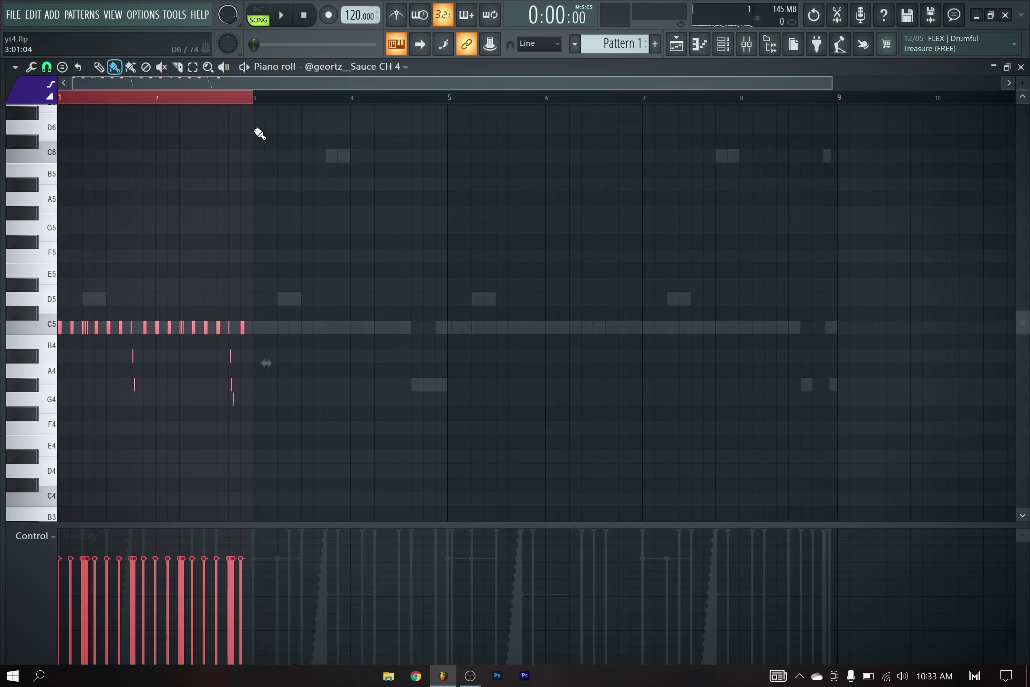
{"action": "key", "text": "ctrl+b"}
{"action": "key", "text": "ctrl+a"}
{"action": "key", "text": "space"}
With snap at 1/4 step, shorten the C5 hi-hat on step 7 of bar 3 and add a 0:00:04 A#4 note at 3:07:12.
{"action": "scroll", "coordinate": [299, 280], "scroll_direction": "up", "scroll_amount": 5}
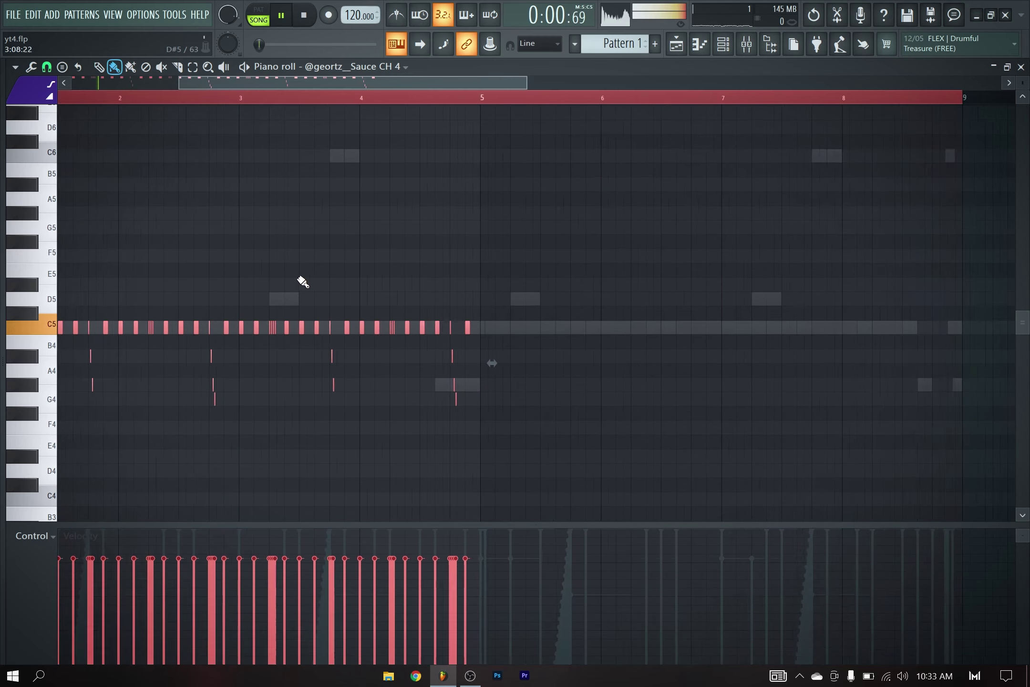
{"action": "left_click", "coordinate": [46, 66]}
{"action": "left_click", "coordinate": [96, 153]}
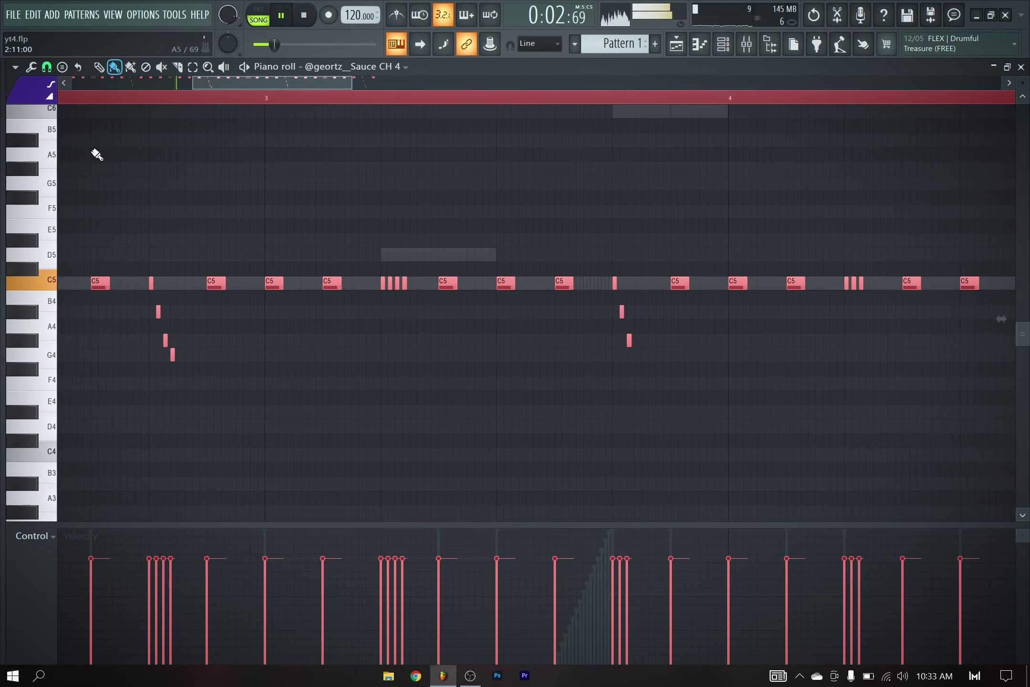
{"action": "left_click", "coordinate": [430, 299]}
{"action": "left_click_drag", "start_coordinate": [456, 283], "coordinate": [442, 284]}
{"action": "left_click", "coordinate": [454, 311]}
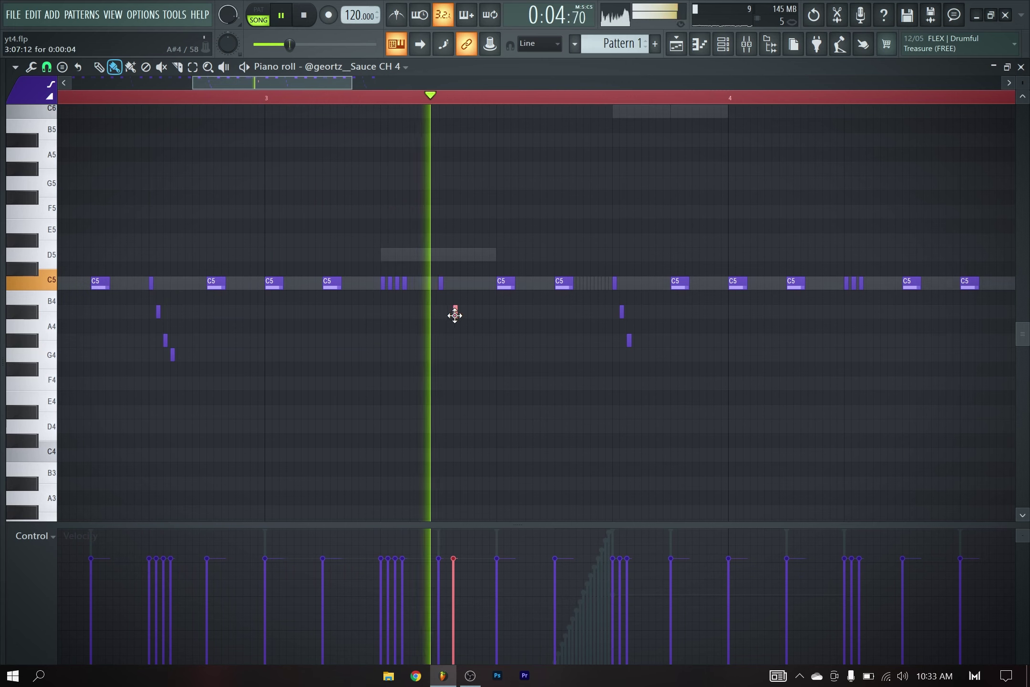
{"action": "key", "text": "space"}
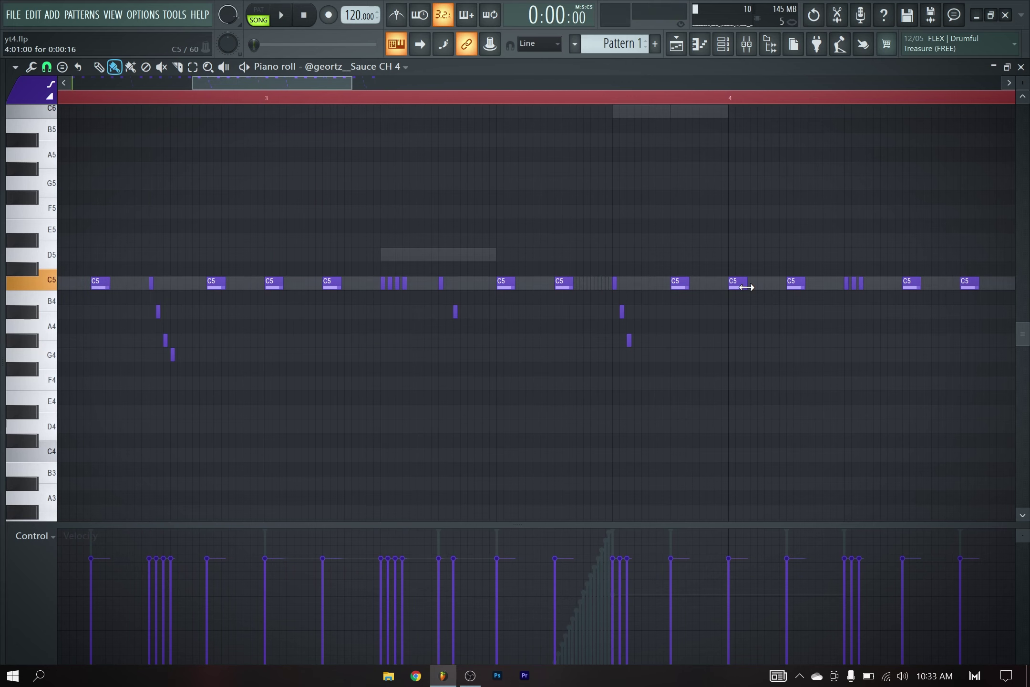
Shorten the first C5 hi-hat of bar 4, add equally long A#4 and G#4 notes at 4:01:06 and 4:01:18, and play it back.
{"action": "scroll", "coordinate": [744, 312], "scroll_direction": "up", "scroll_amount": 3}
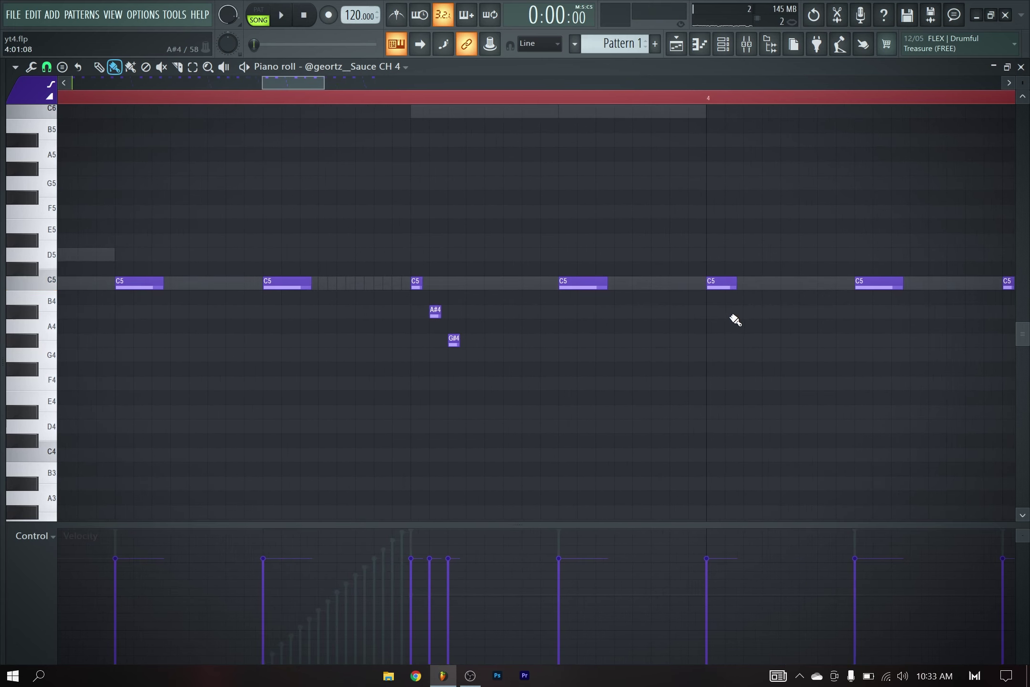
{"action": "left_click", "coordinate": [726, 101]}
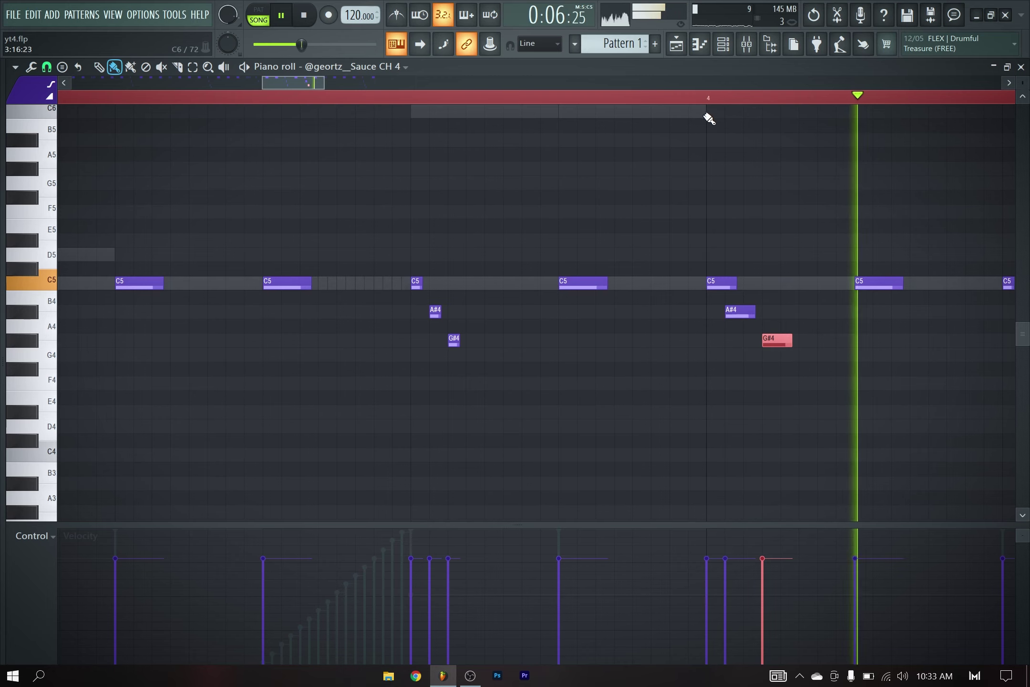
{"action": "scroll", "coordinate": [616, 225], "scroll_direction": "down", "scroll_amount": 4}
{"action": "left_click", "coordinate": [558, 100]}
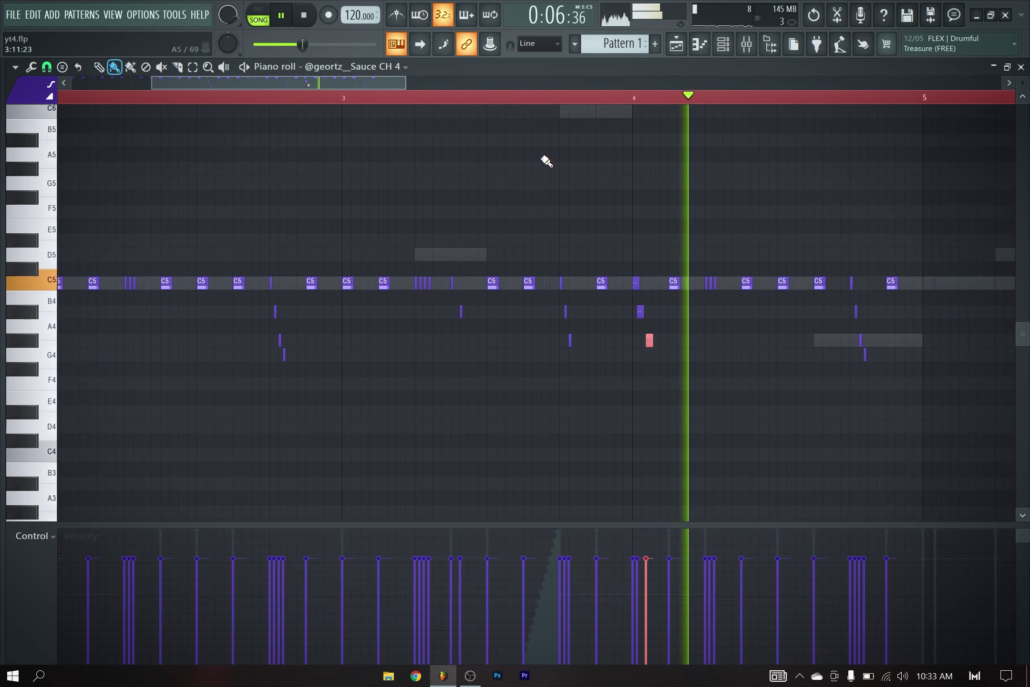
{"action": "scroll", "coordinate": [596, 207], "scroll_direction": "down", "scroll_amount": 5}
{"action": "key", "text": "space"}
Select the hi-hat notes of bars 1 to 4 and duplicate them into bars 5 to 8.
{"action": "scroll", "coordinate": [844, 138], "scroll_direction": "down", "scroll_amount": 2}
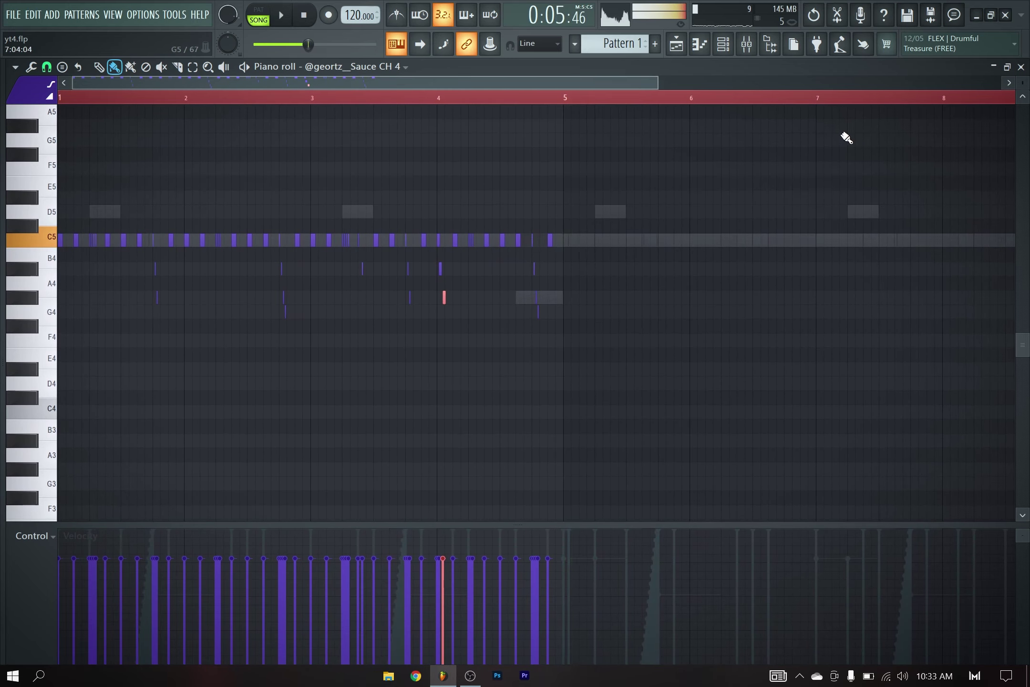
{"action": "left_click_drag", "start_coordinate": [818, 115], "coordinate": [471, 128]}
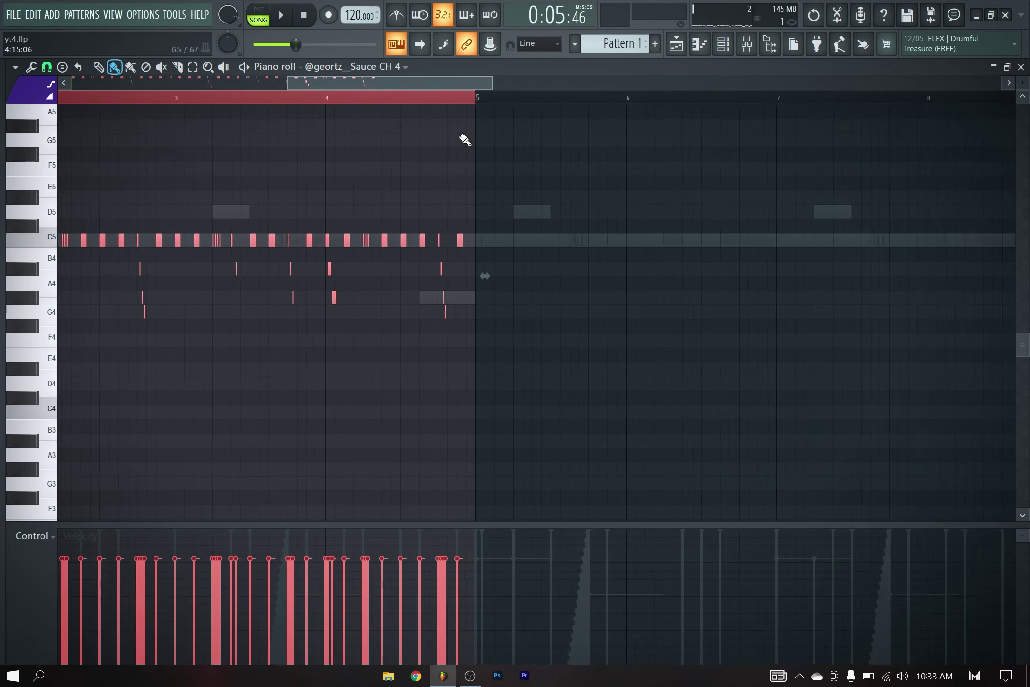
{"action": "scroll", "coordinate": [515, 106], "scroll_direction": "up", "scroll_amount": 6}
{"action": "scroll", "coordinate": [511, 177], "scroll_direction": "down", "scroll_amount": 8}
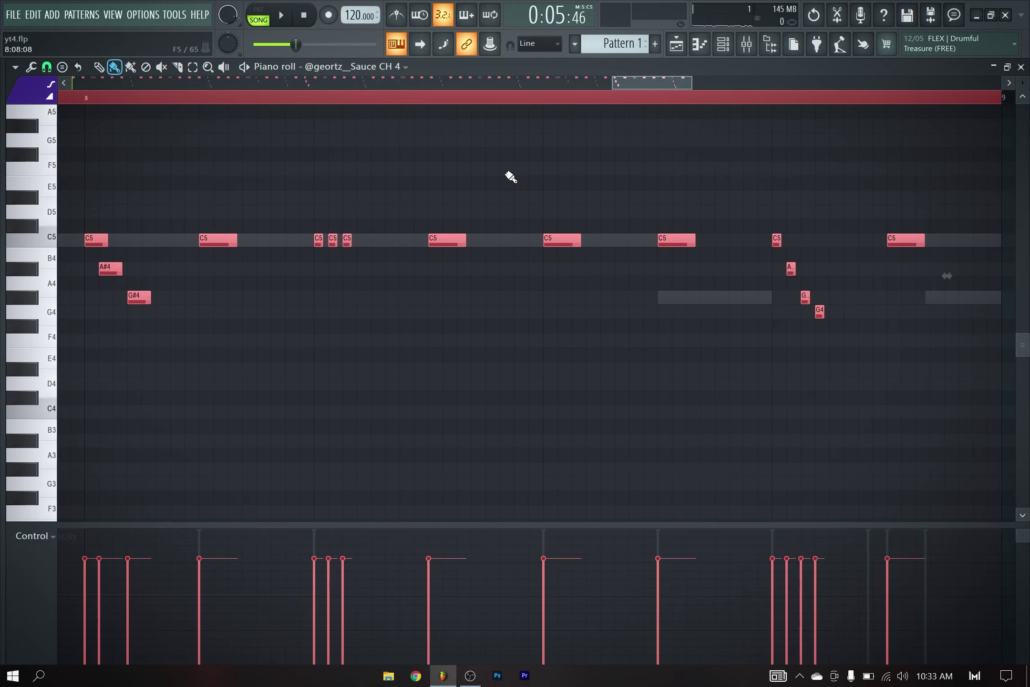
Delete the Perc 5 note on step 15 of bar 8, then select the 808 1 through Perc 5 channels in the channel rack.
{"action": "left_click", "coordinate": [700, 46]}
{"action": "key", "text": "space"}
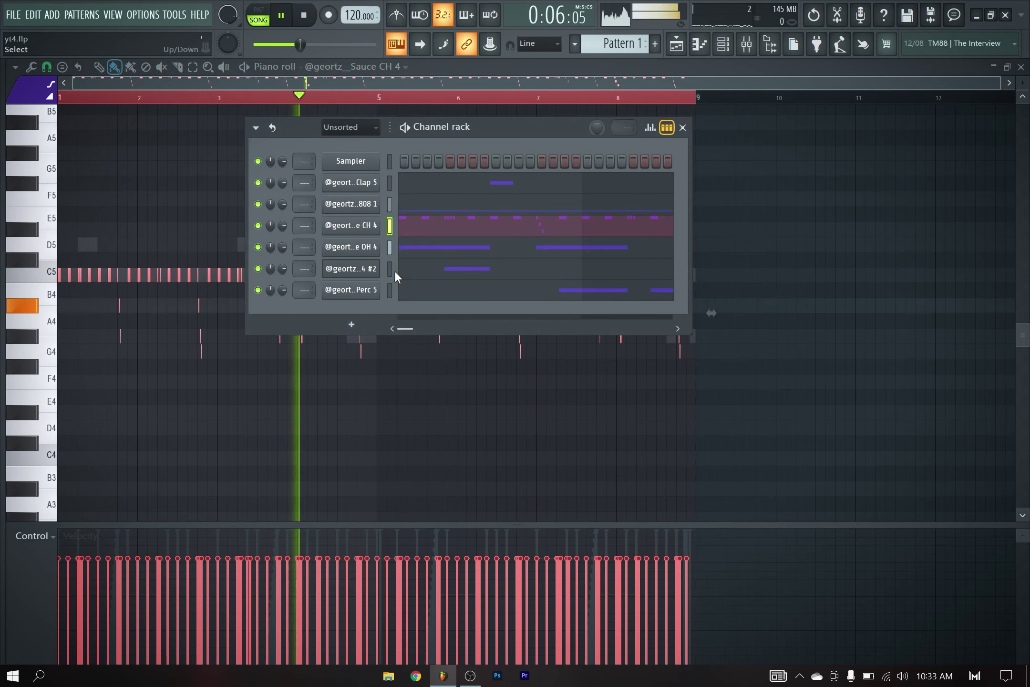
{"action": "left_click", "coordinate": [420, 292]}
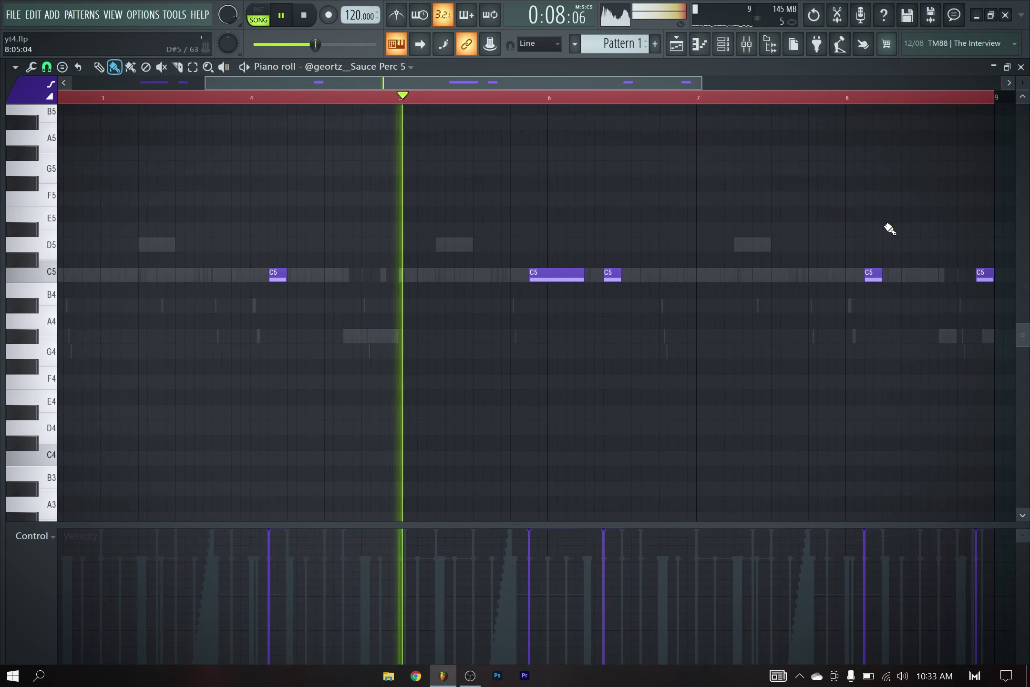
{"action": "scroll", "coordinate": [628, 192], "scroll_direction": "down", "scroll_amount": 2}
{"action": "scroll", "coordinate": [628, 192], "scroll_direction": "down", "scroll_amount": 2}
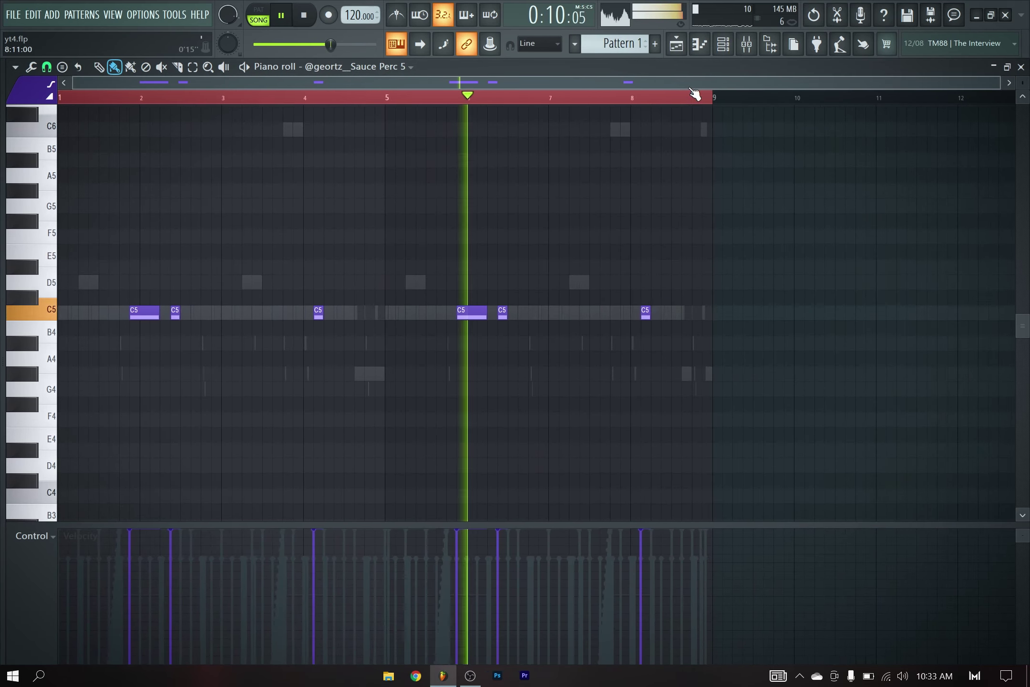
{"action": "left_click", "coordinate": [700, 45]}
{"action": "left_click_drag", "start_coordinate": [390, 200], "coordinate": [387, 286]}
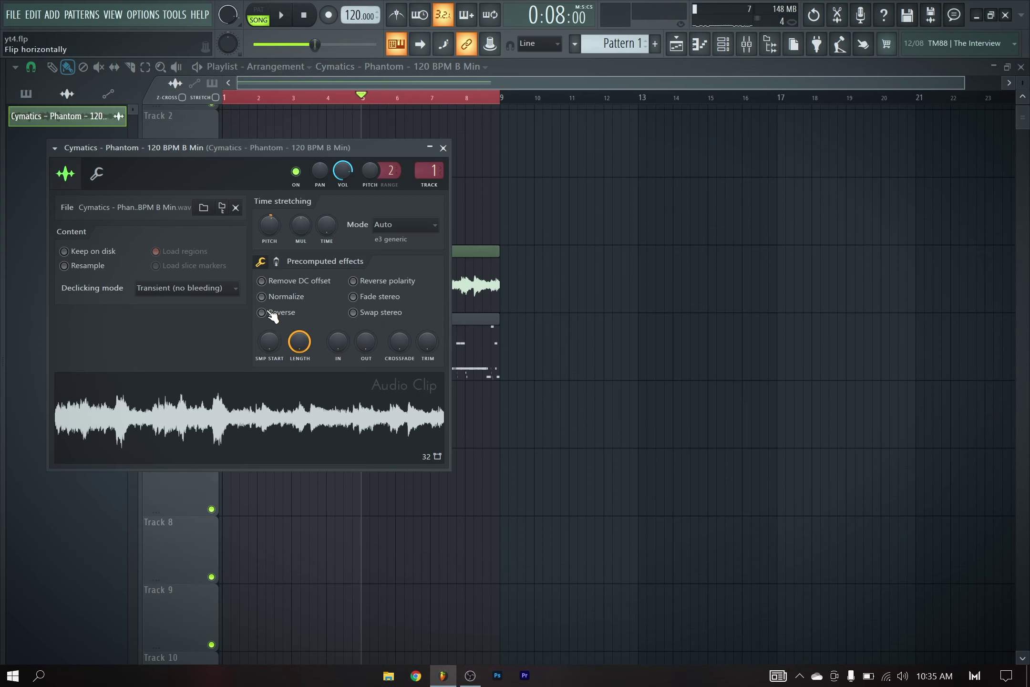
Reverse the Cymatics Phantom loop sample and play back the reversed version.
{"action": "left_click", "coordinate": [272, 312]}
{"action": "key", "text": "space"}
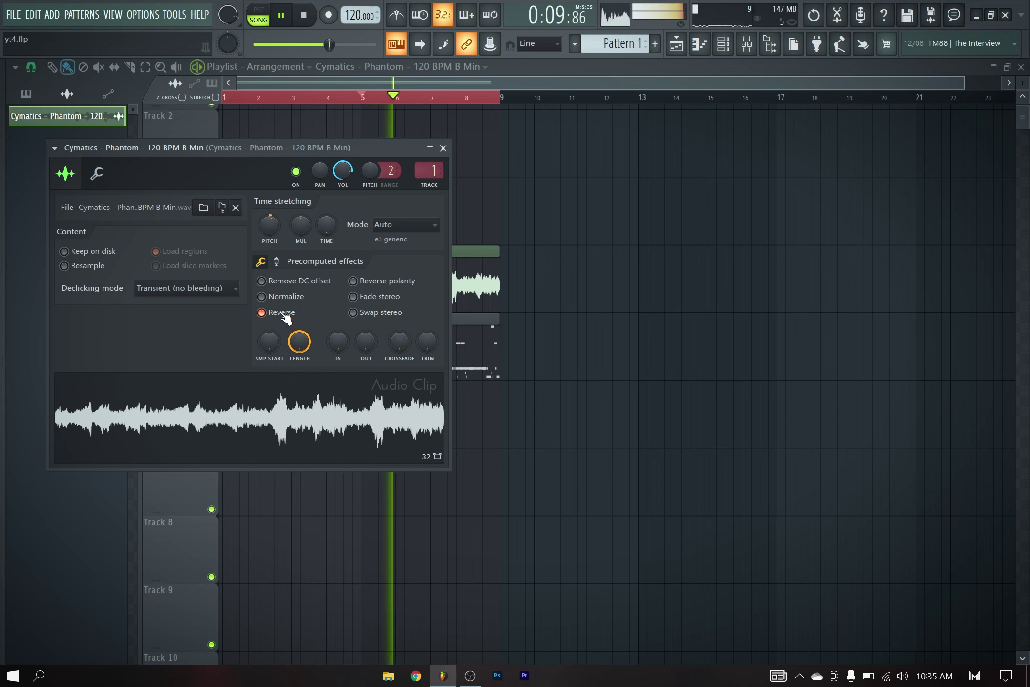
{"action": "key", "text": "space"}
Slice the reversed loop into one-bar clips, reorder them across bars 1 to 8 on Track 4, and play the result.
{"action": "left_click", "coordinate": [131, 68]}
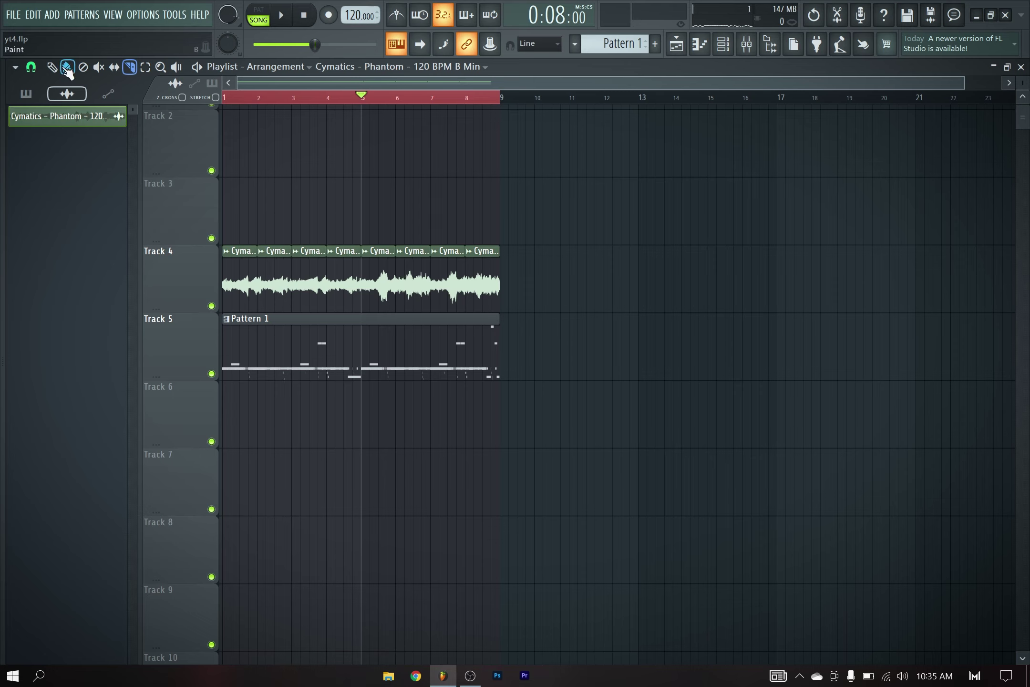
{"action": "left_click_drag", "start_coordinate": [638, 311], "coordinate": [230, 204]}
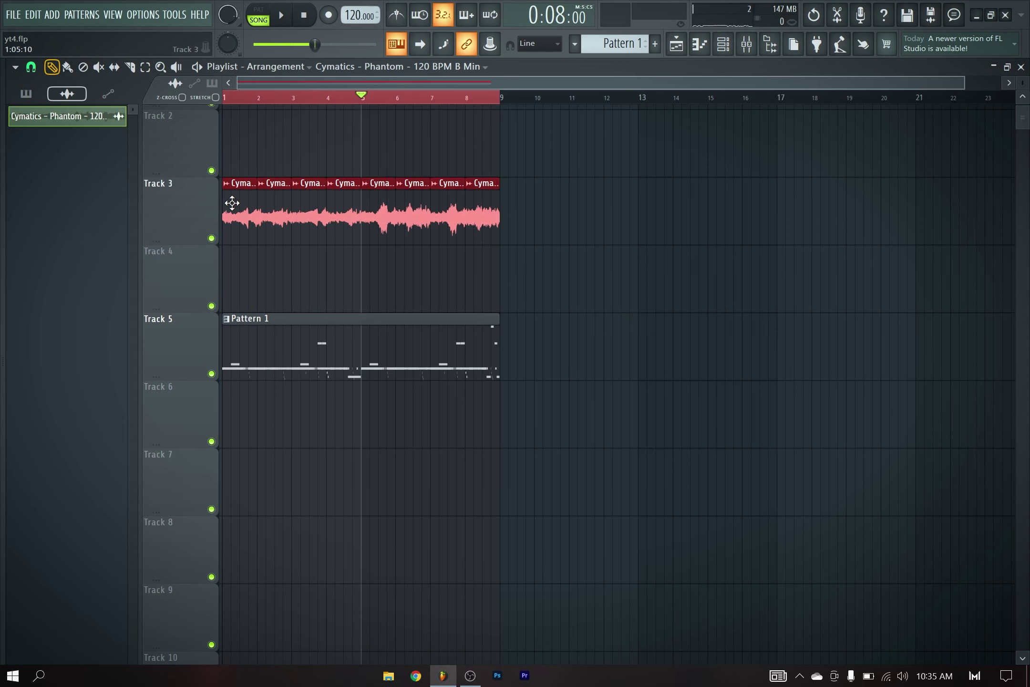
{"action": "left_click", "coordinate": [615, 243]}
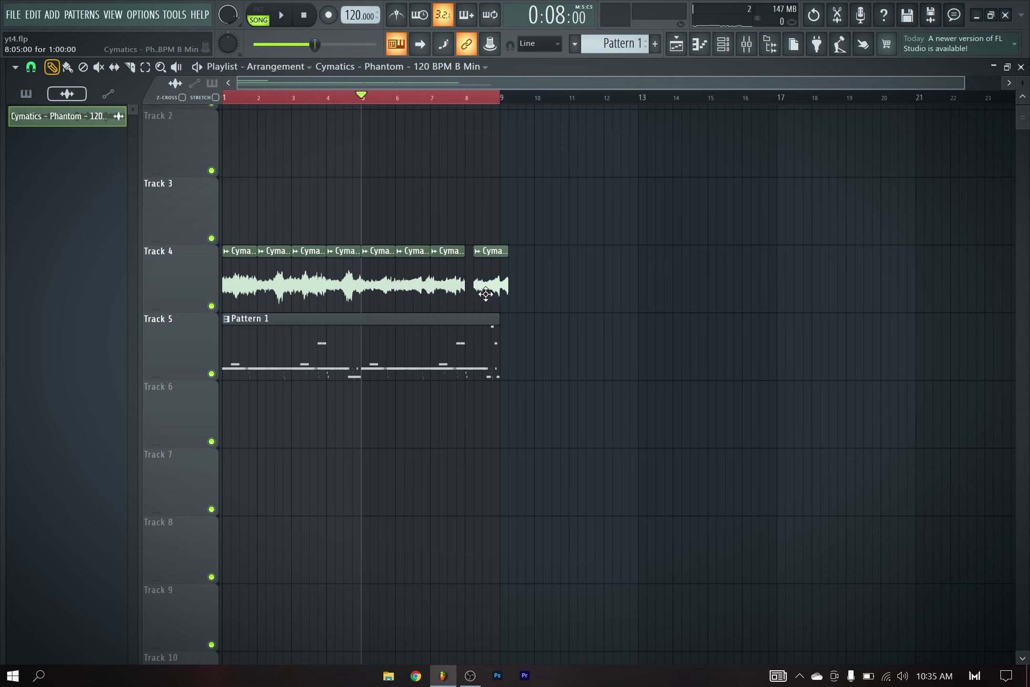
{"action": "key", "text": "space"}
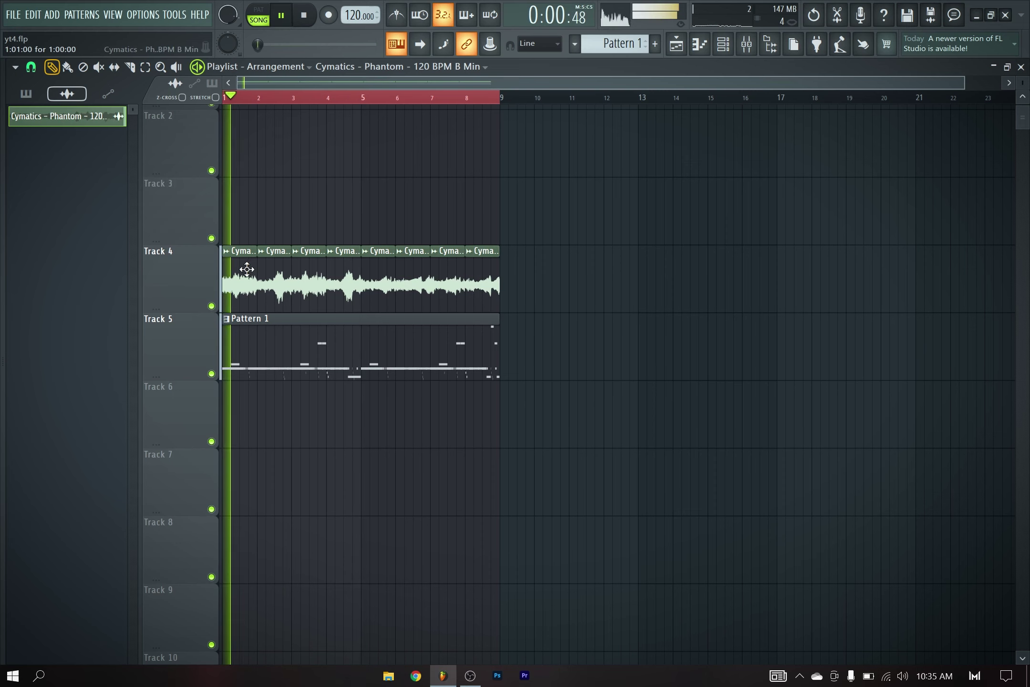
{"action": "double_click", "coordinate": [247, 266]}
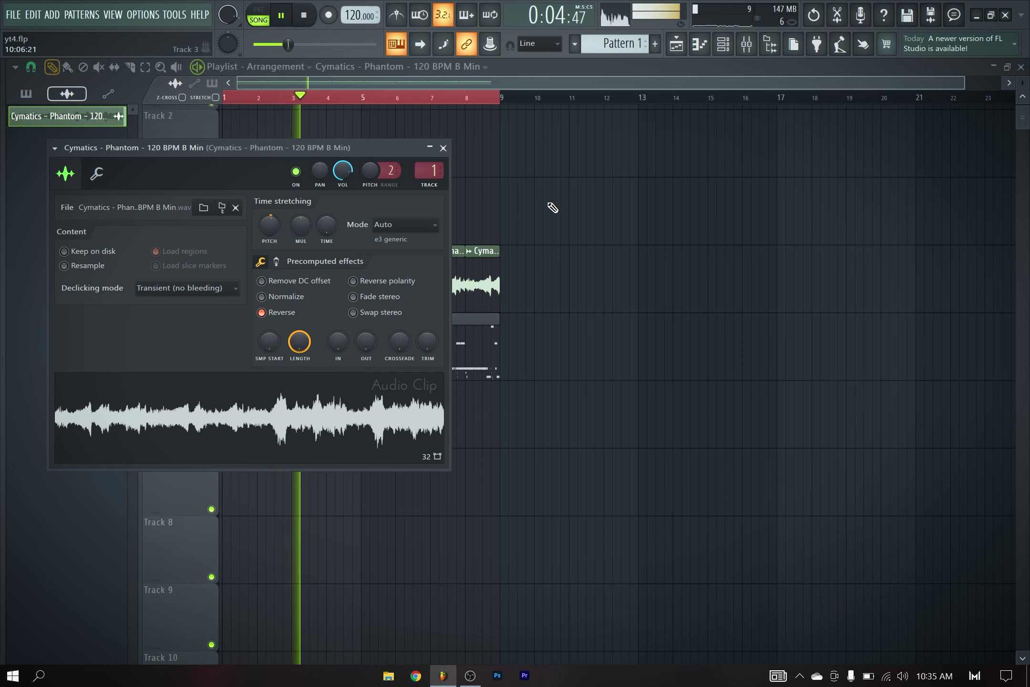
{"action": "key", "text": "Escape"}
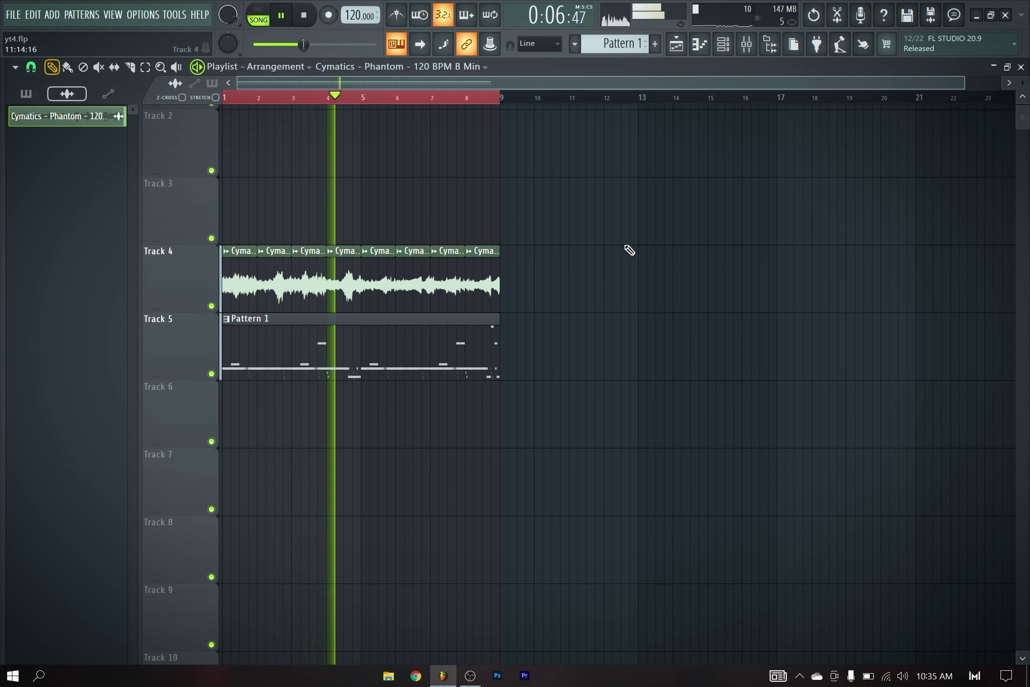
{"action": "key", "text": "space"}
With Track 4 soloed, reset the stereo separation of the loop's mixer insert and arm that insert for recording.
{"action": "right_click", "coordinate": [212, 306]}
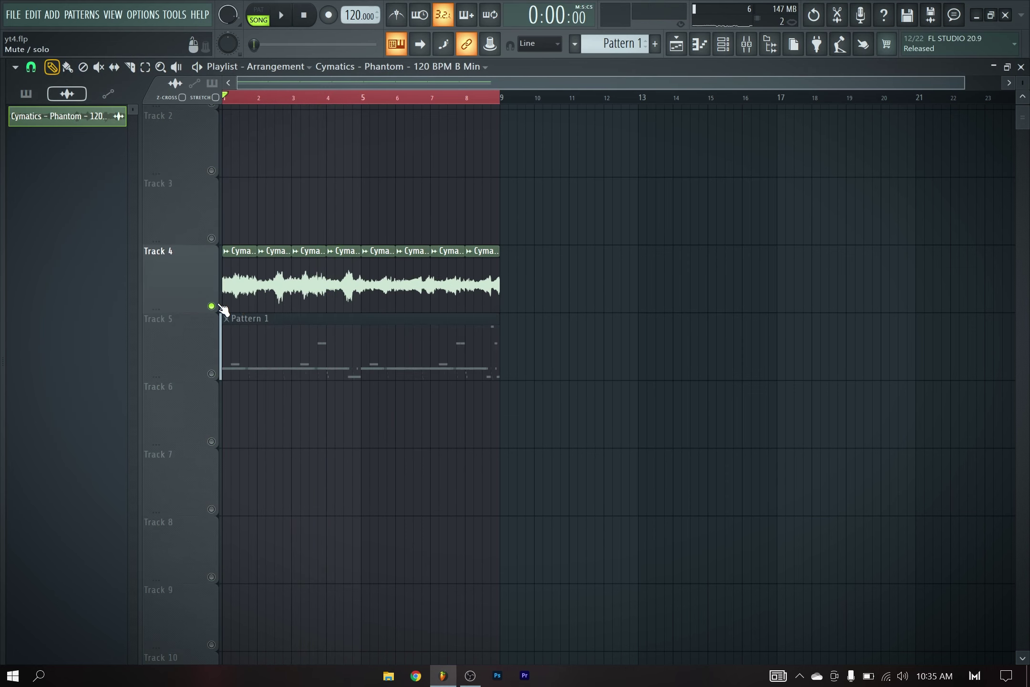
{"action": "left_click", "coordinate": [757, 53]}
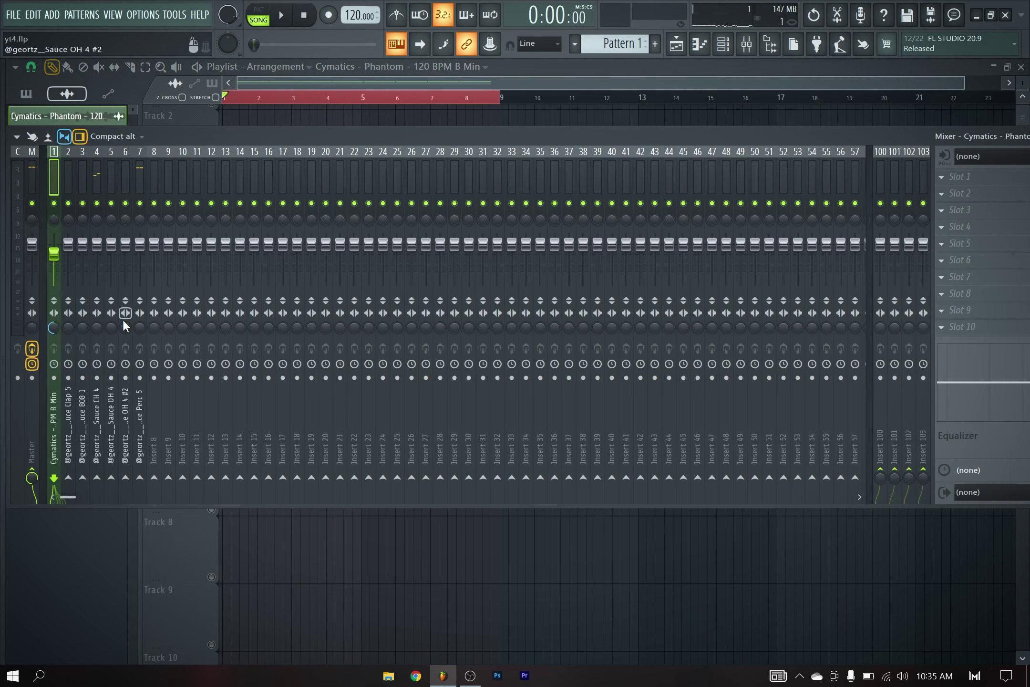
{"action": "right_click", "coordinate": [56, 327]}
{"action": "left_click", "coordinate": [50, 424]}
Render the armed loop insert to a WAV file and play the rendered clip on Track 2 soloed.
{"action": "left_click", "coordinate": [16, 137]}
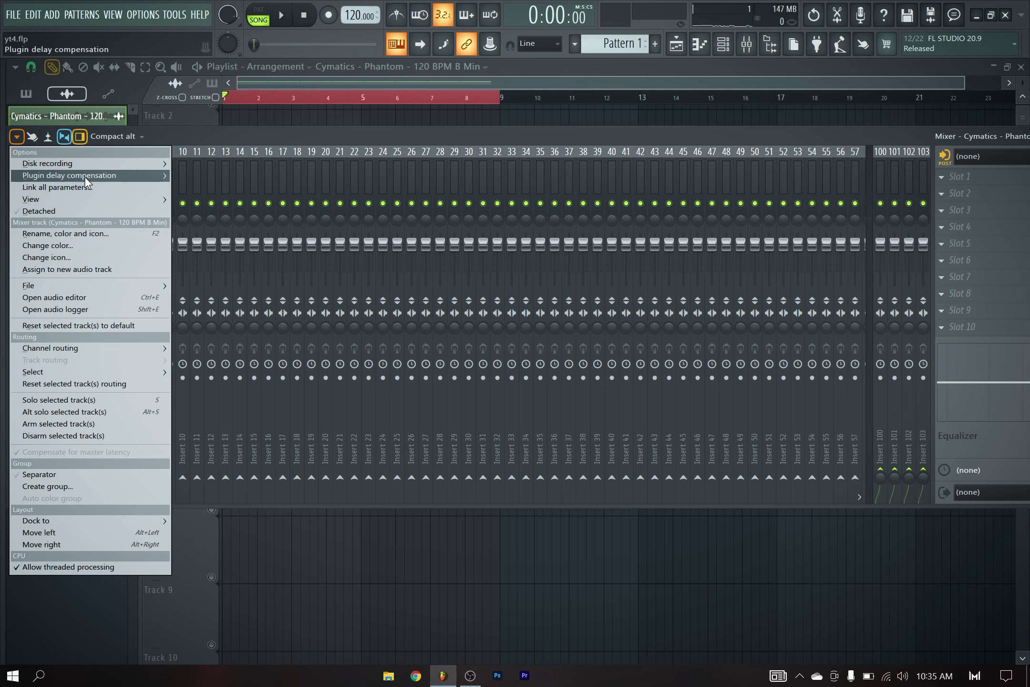
{"action": "mouse_move", "coordinate": [164, 163]}
{"action": "left_click", "coordinate": [195, 162]}
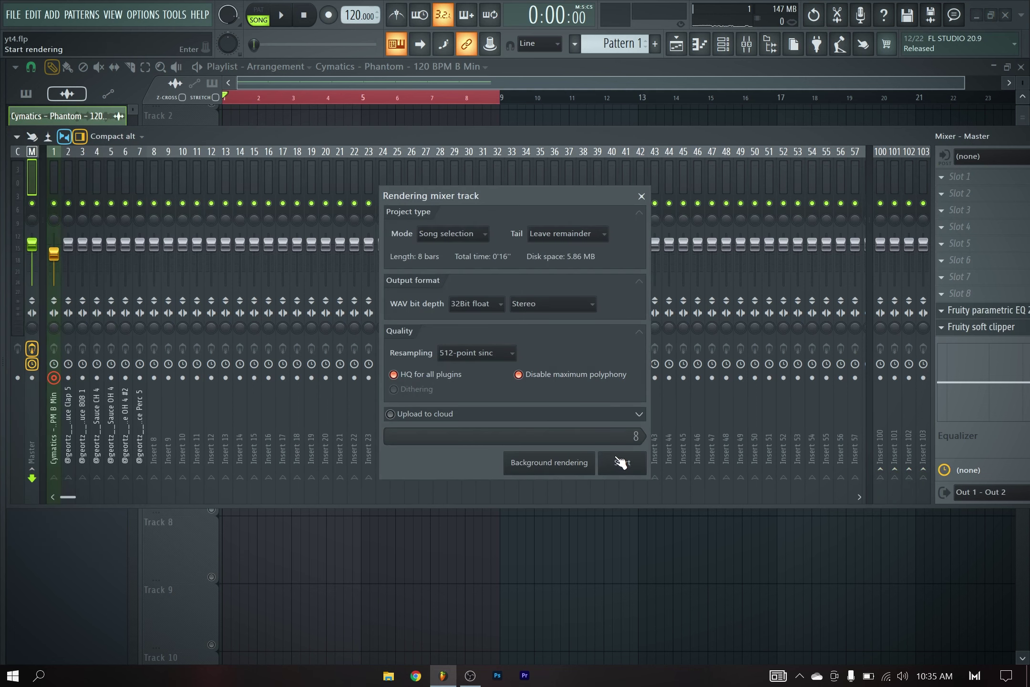
{"action": "left_click", "coordinate": [621, 462]}
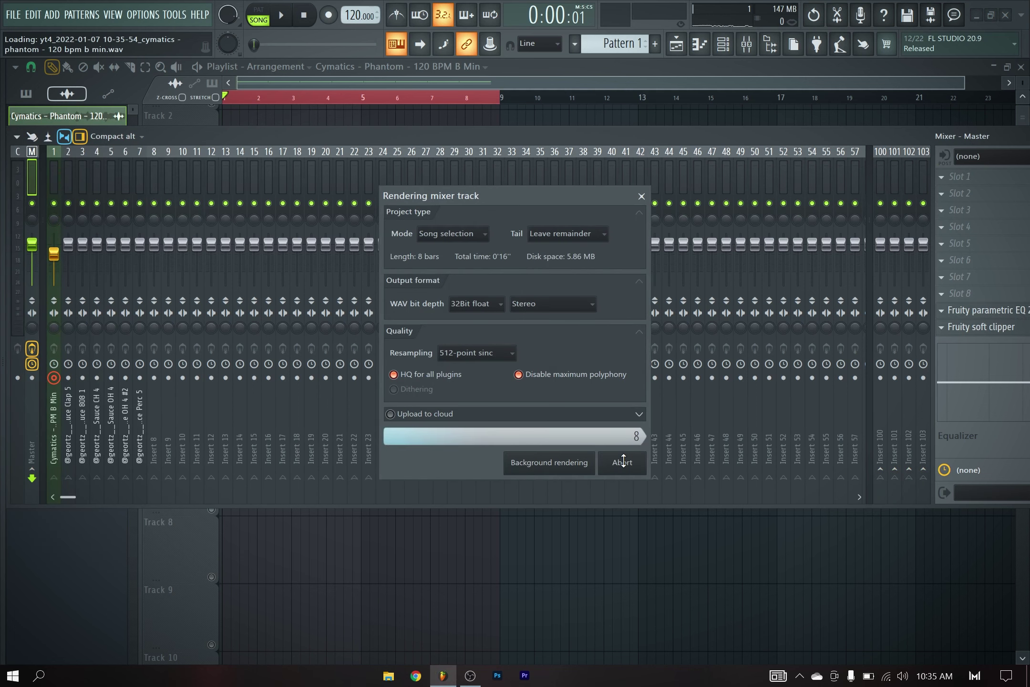
{"action": "left_click", "coordinate": [563, 139]}
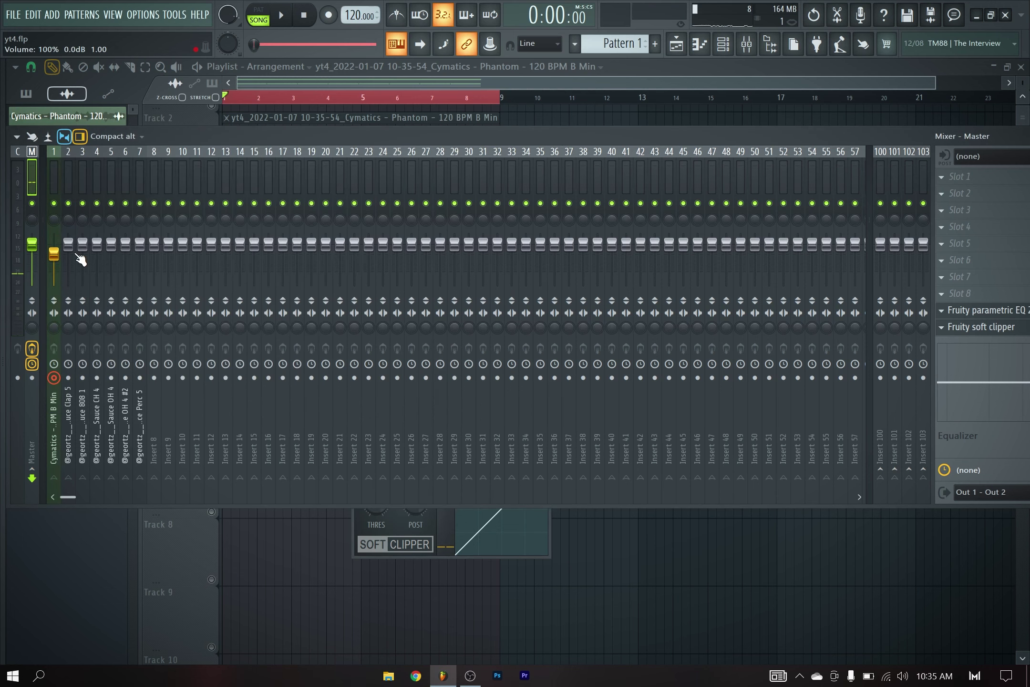
{"action": "key", "text": "F9"}
{"action": "left_click", "coordinate": [224, 176]}
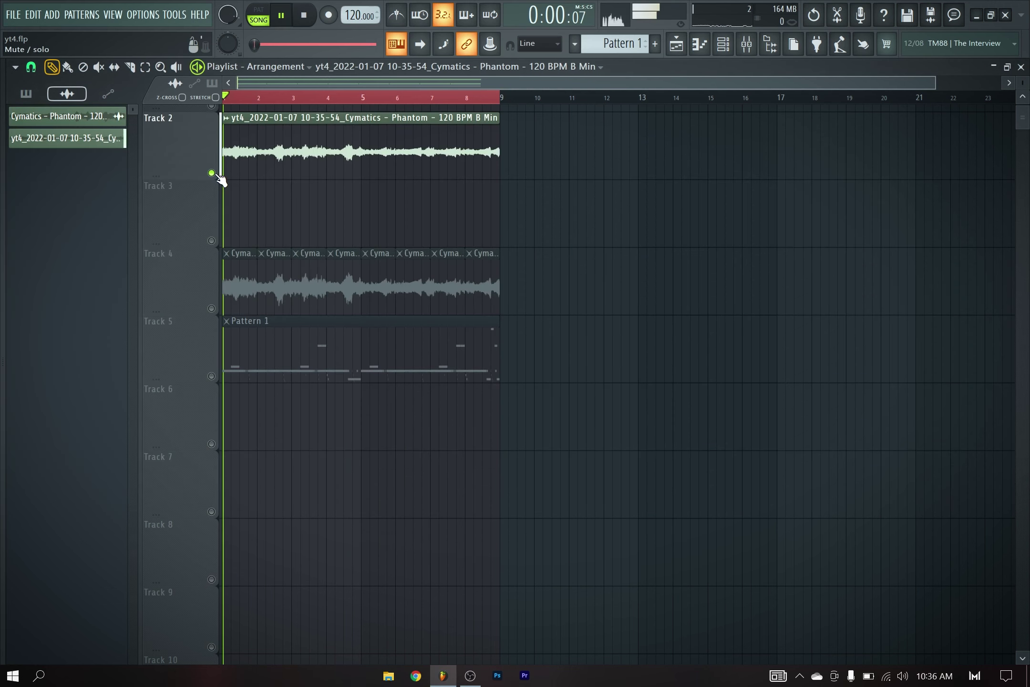
Turn off Reverse for the original loop, replace its one-bar pieces on Track 4 with one clip spanning bars 1 to 8, and play it.
{"action": "left_click", "coordinate": [240, 289]}
{"action": "double_click", "coordinate": [241, 289]}
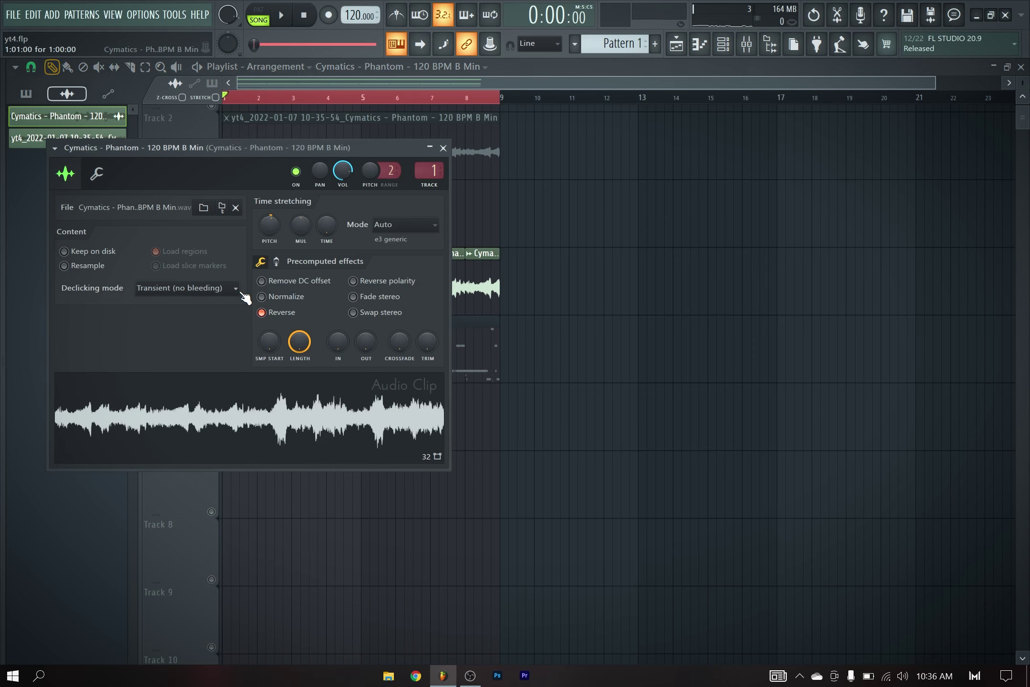
{"action": "right_click", "coordinate": [527, 284]}
{"action": "right_click", "coordinate": [288, 284]}
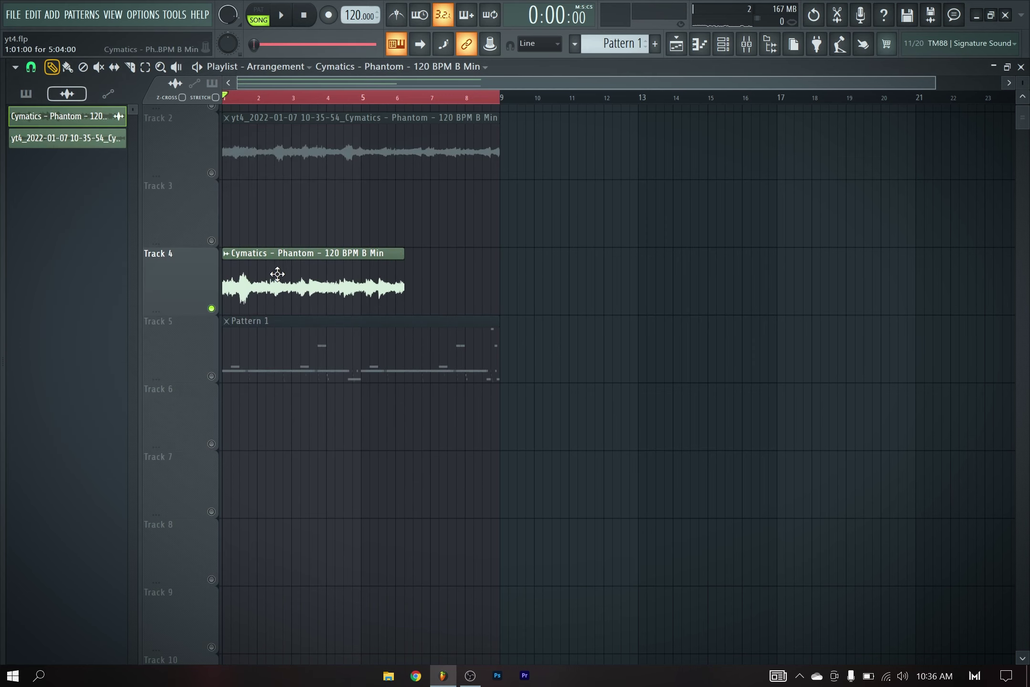
{"action": "mouse_move", "coordinate": [277, 274]}
{"action": "left_mouse_down"}
{"action": "mouse_move", "coordinate": [377, 276]}
{"action": "mouse_move", "coordinate": [264, 275]}
{"action": "left_mouse_up"}
{"action": "key", "text": "space"}
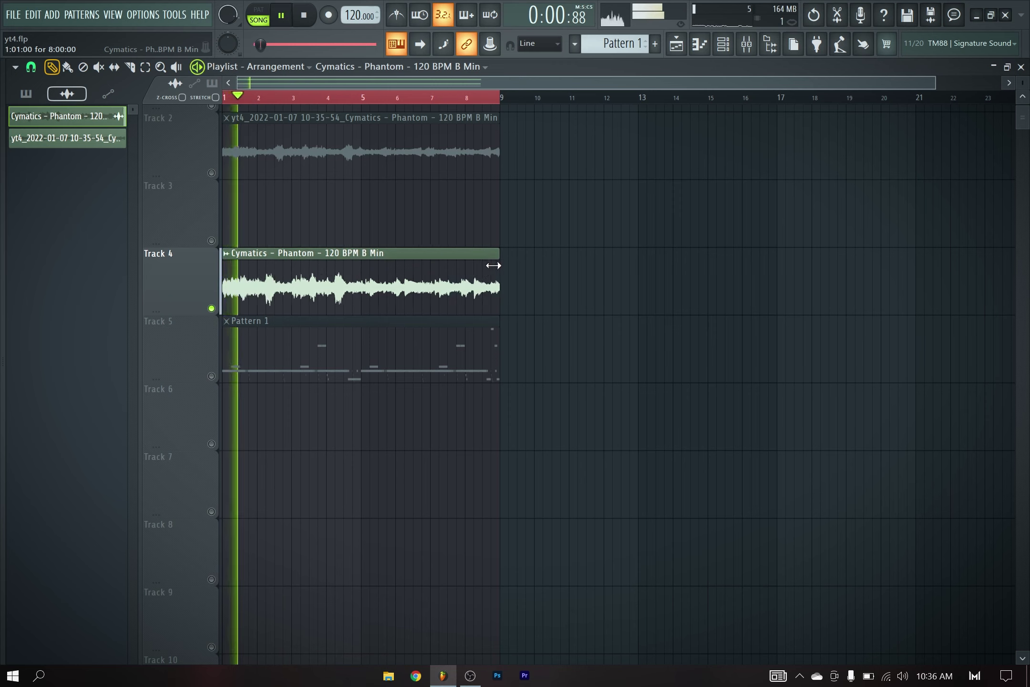
{"action": "key", "text": "space"}
Move the rendered clip on Track 2 to bar 9 and unsolo the playlist tracks.
{"action": "key", "text": "space"}
{"action": "left_click_drag", "start_coordinate": [274, 149], "coordinate": [552, 151]}
{"action": "left_click", "coordinate": [211, 308]}
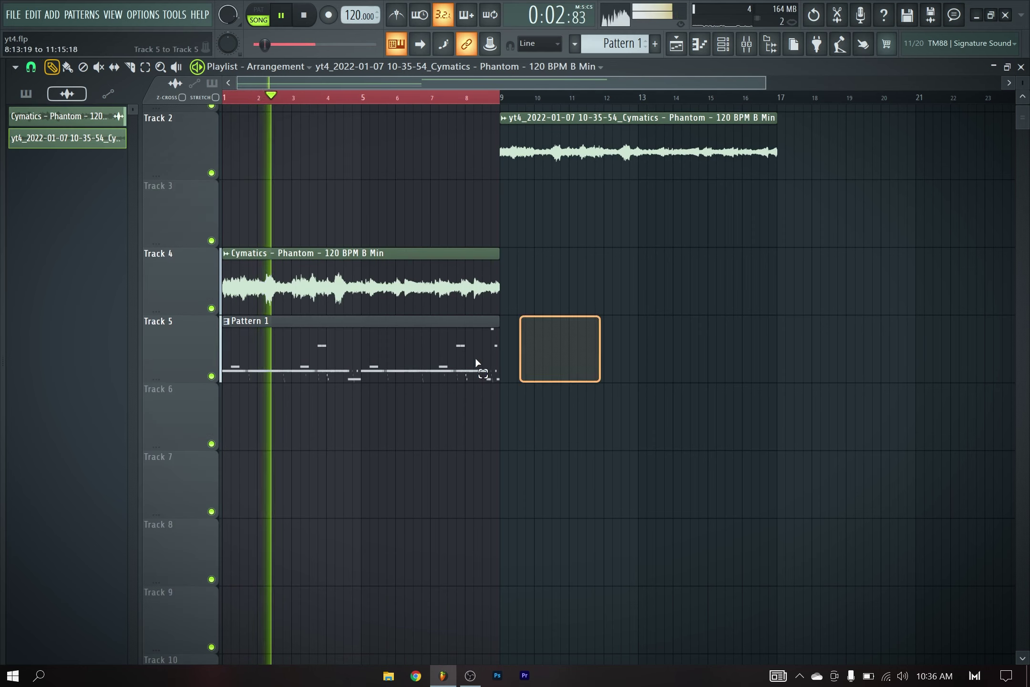
Duplicate Pattern 1 into bars 9 to 16 on Track 5 and set the playback selection to all 16 bars.
{"action": "left_click", "coordinate": [641, 333]}
{"action": "left_click_drag", "start_coordinate": [709, 328], "coordinate": [564, 347]}
{"action": "key", "text": "ctrl+a"}
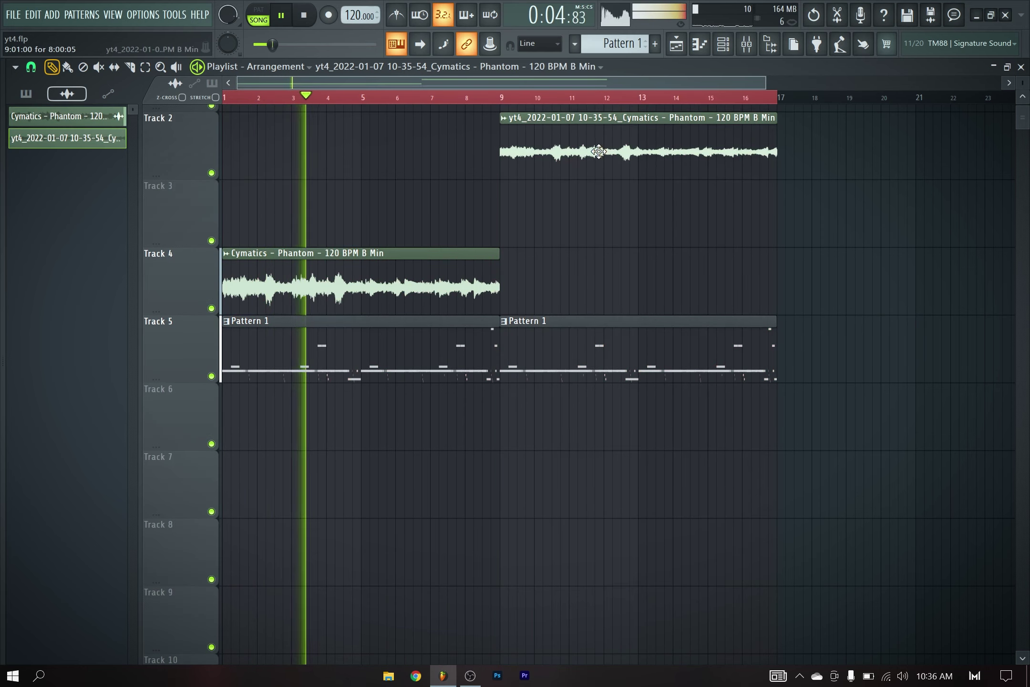
Assign the rendered loop to its own mixer insert 8 and restart playback.
{"action": "double_click", "coordinate": [563, 143]}
{"action": "left_click", "coordinate": [411, 153]}
{"action": "key", "text": "space"}
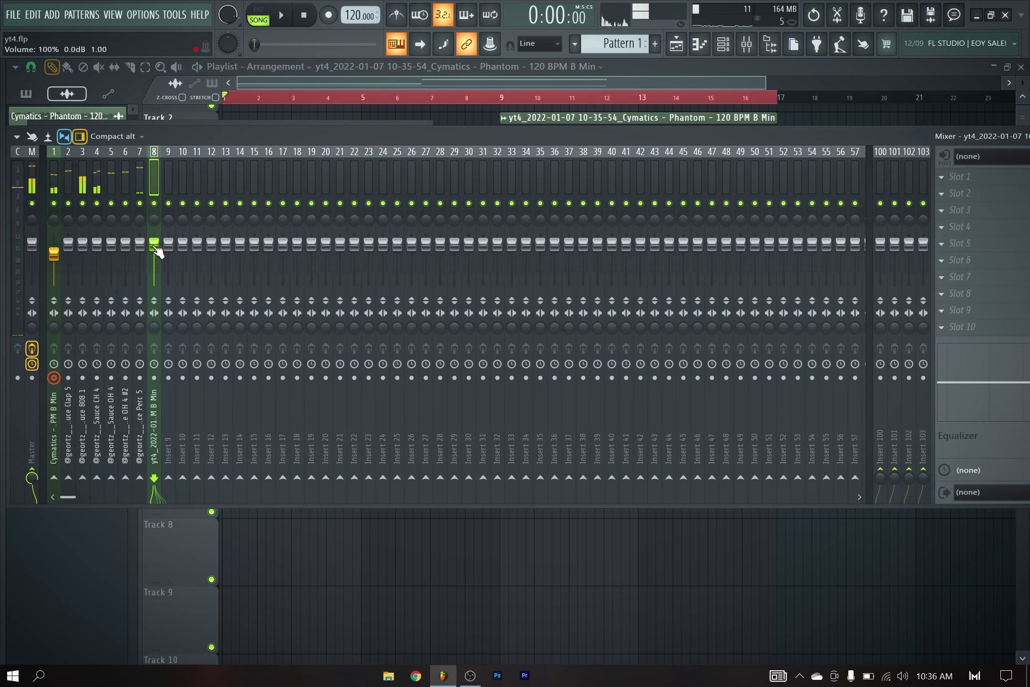
Route the original and rendered loop inserts to insert 9 only and adjust that insert's stereo separation.
{"action": "left_click", "coordinate": [61, 186]}
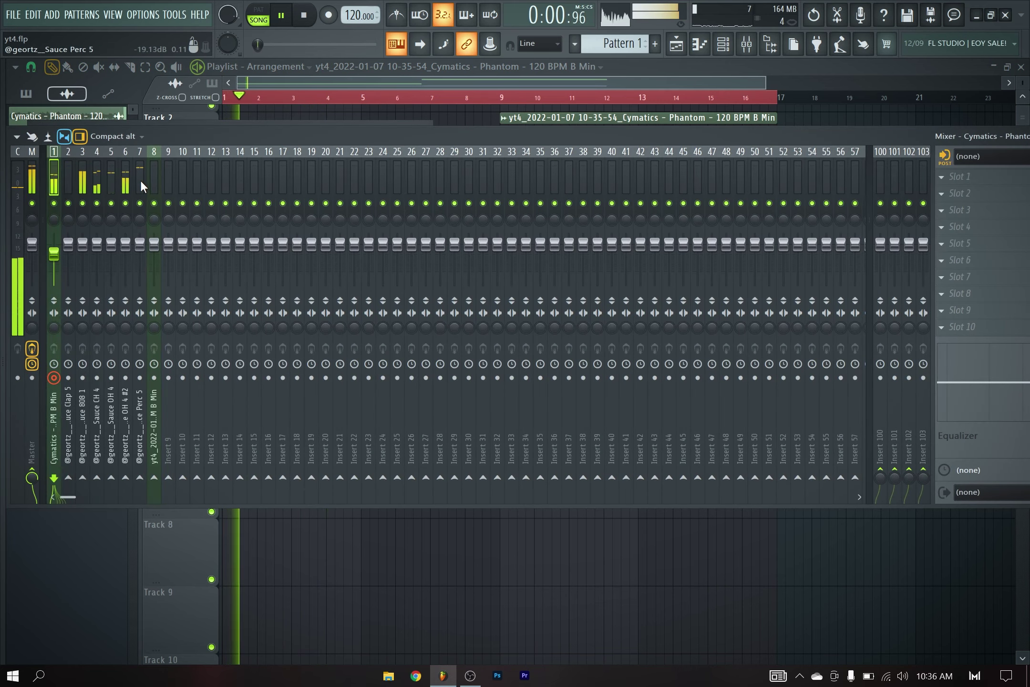
{"action": "right_click", "coordinate": [168, 477]}
{"action": "left_click", "coordinate": [191, 484]}
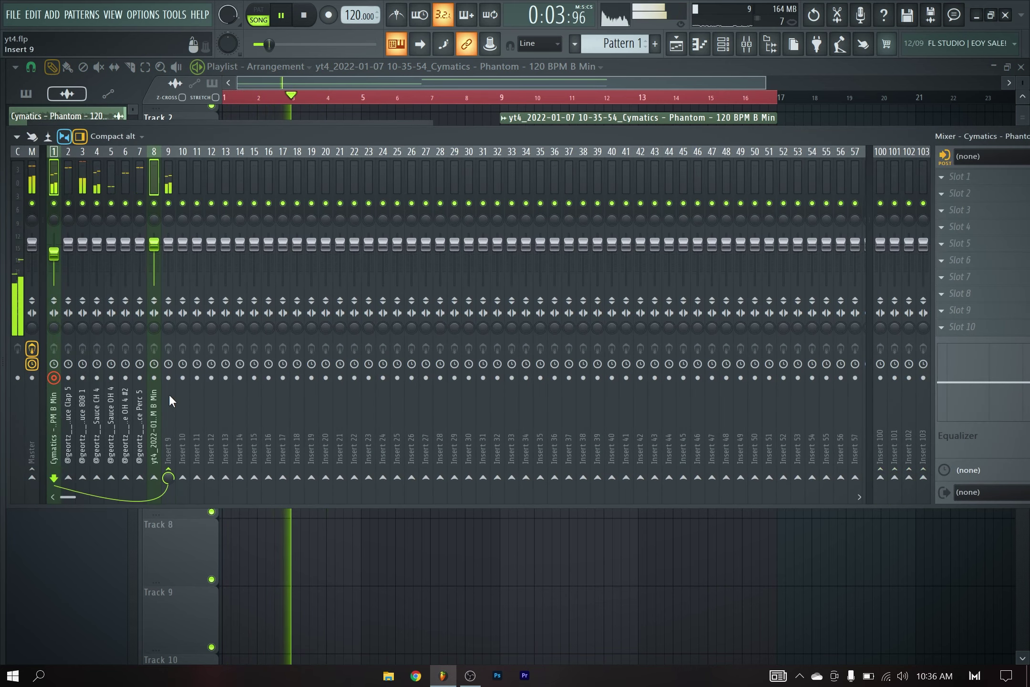
Reorder the mixer so the rendered loop is insert 2 and the shared loop bus is insert 3.
{"action": "left_click", "coordinate": [157, 172]}
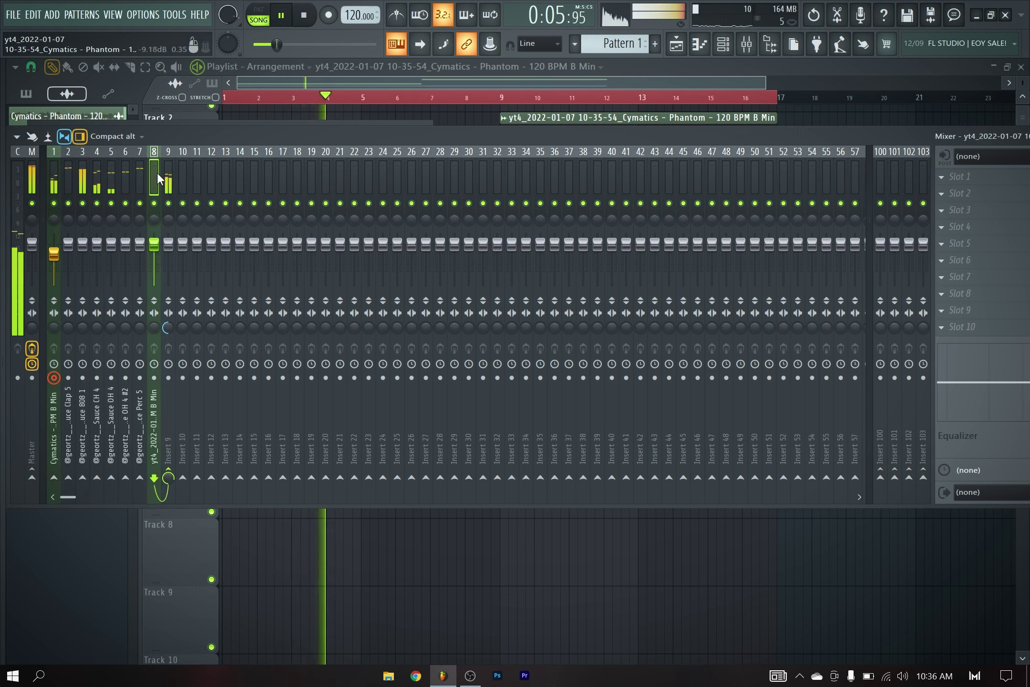
{"action": "scroll", "coordinate": [152, 175], "scroll_direction": "up", "scroll_amount": 6}
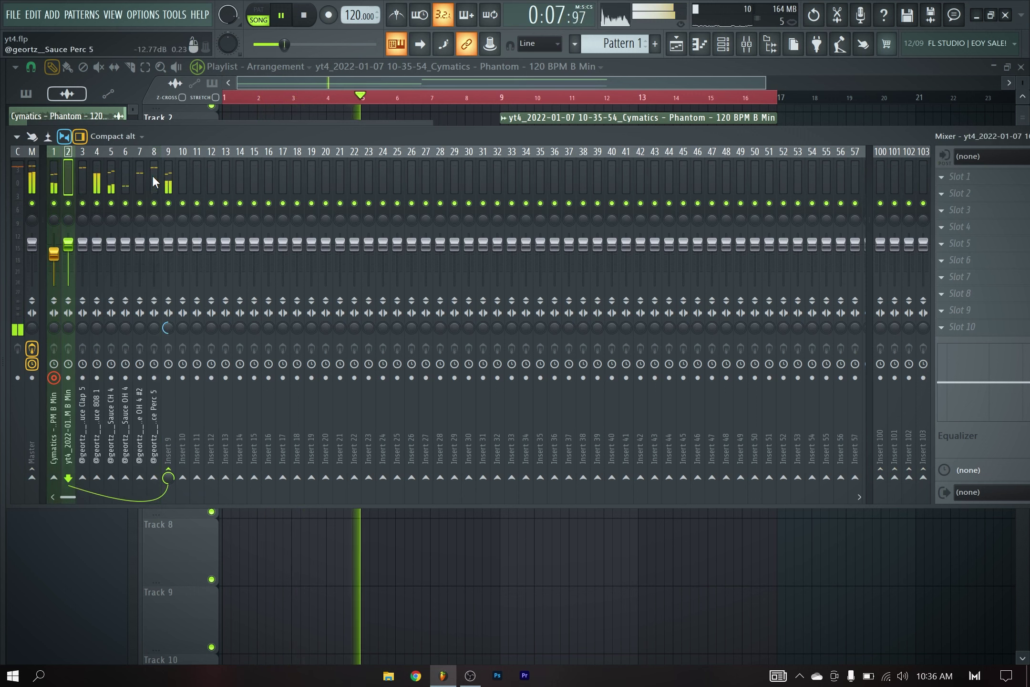
{"action": "left_click", "coordinate": [168, 179]}
{"action": "scroll", "coordinate": [168, 179], "scroll_direction": "up", "scroll_amount": 6}
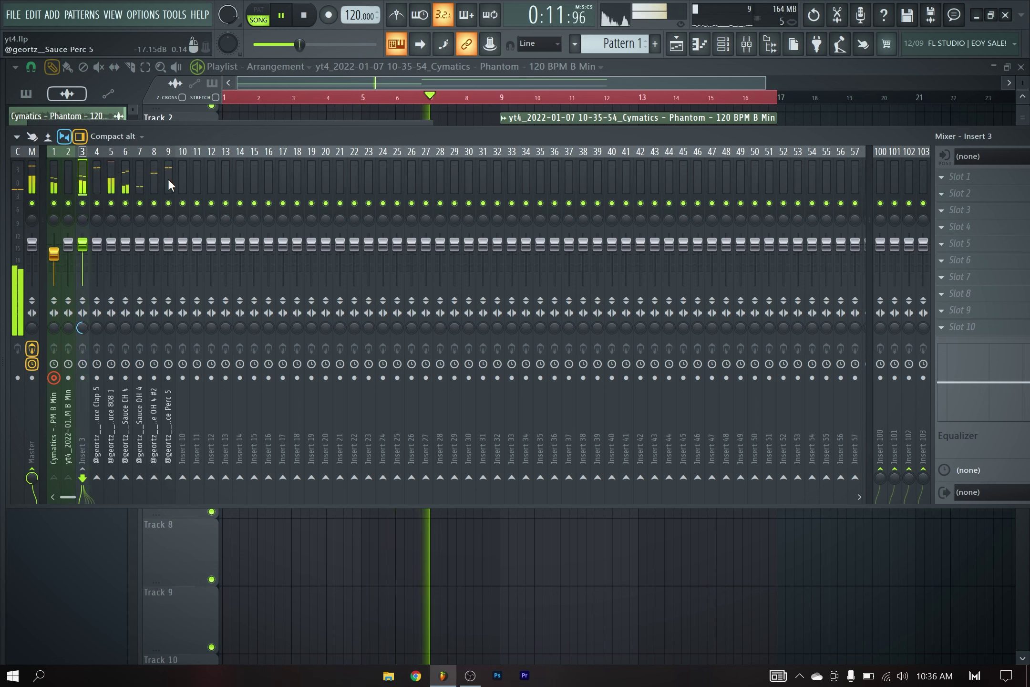
Lower the rendered loop's fader on insert 2 and pan the original loop's insert 10% left during playback.
{"action": "left_click", "coordinate": [72, 178]}
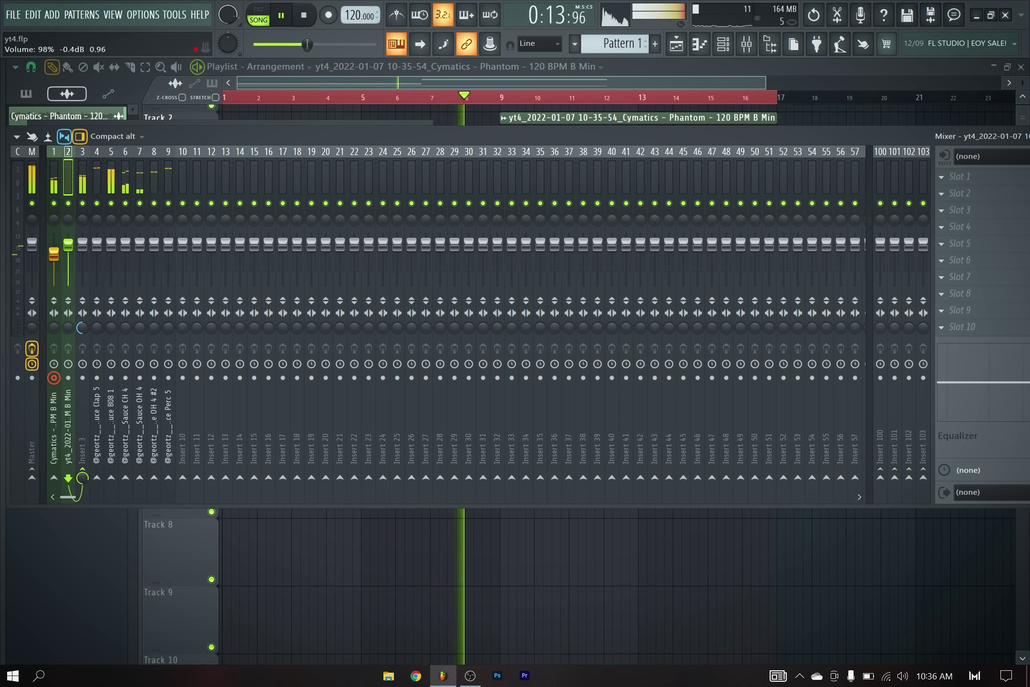
{"action": "left_click_drag", "start_coordinate": [68, 244], "coordinate": [75, 265]}
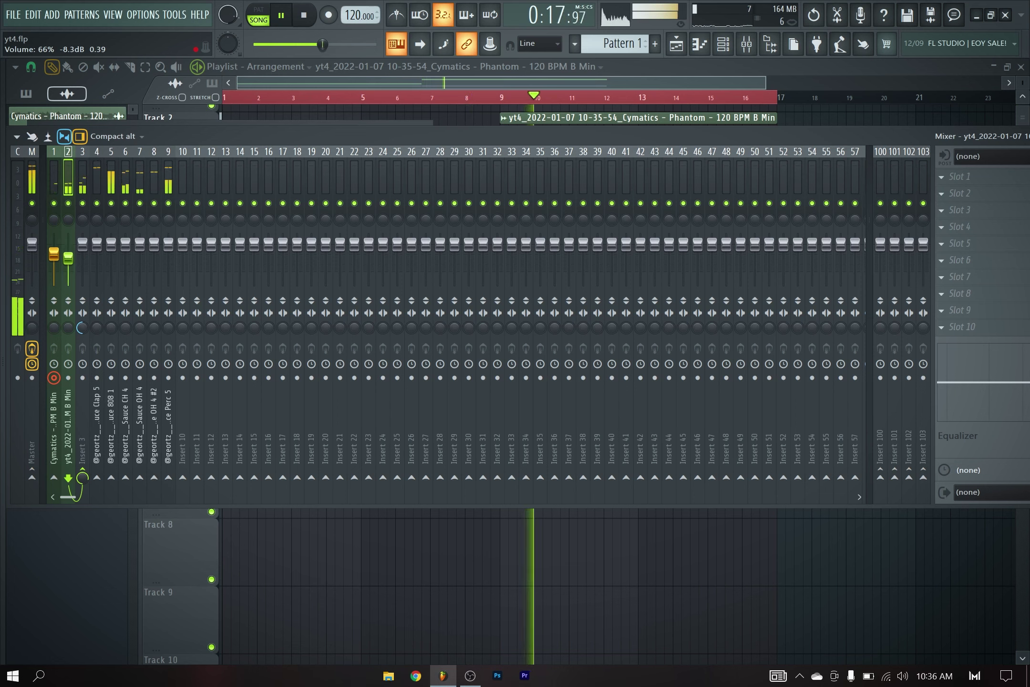
{"action": "left_click_drag", "start_coordinate": [70, 228], "coordinate": [73, 256]}
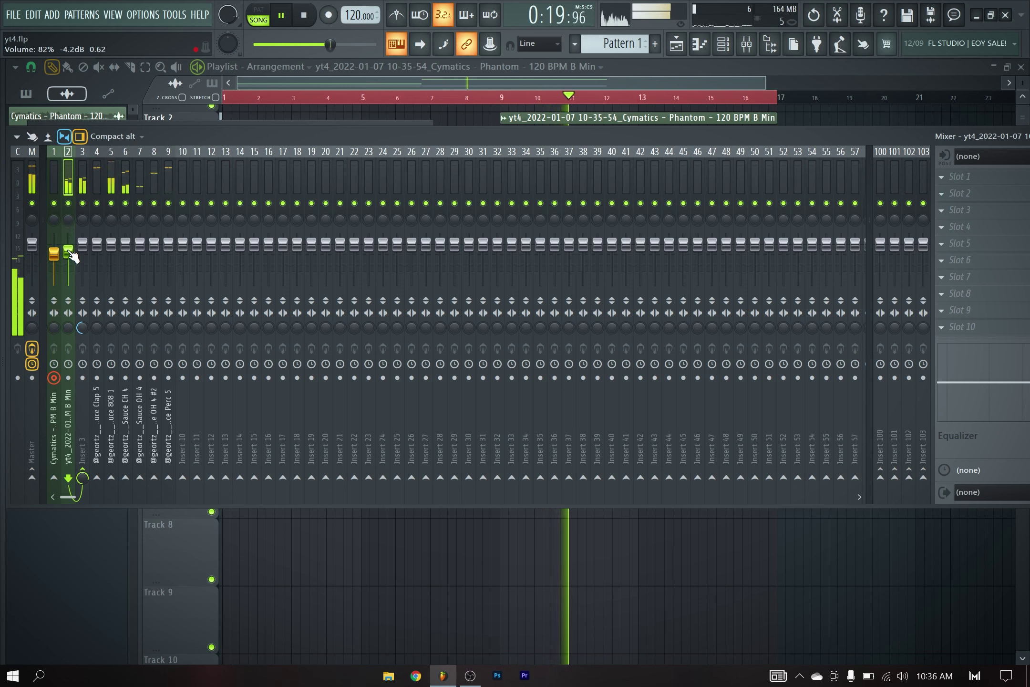
{"action": "left_click", "coordinate": [58, 226]}
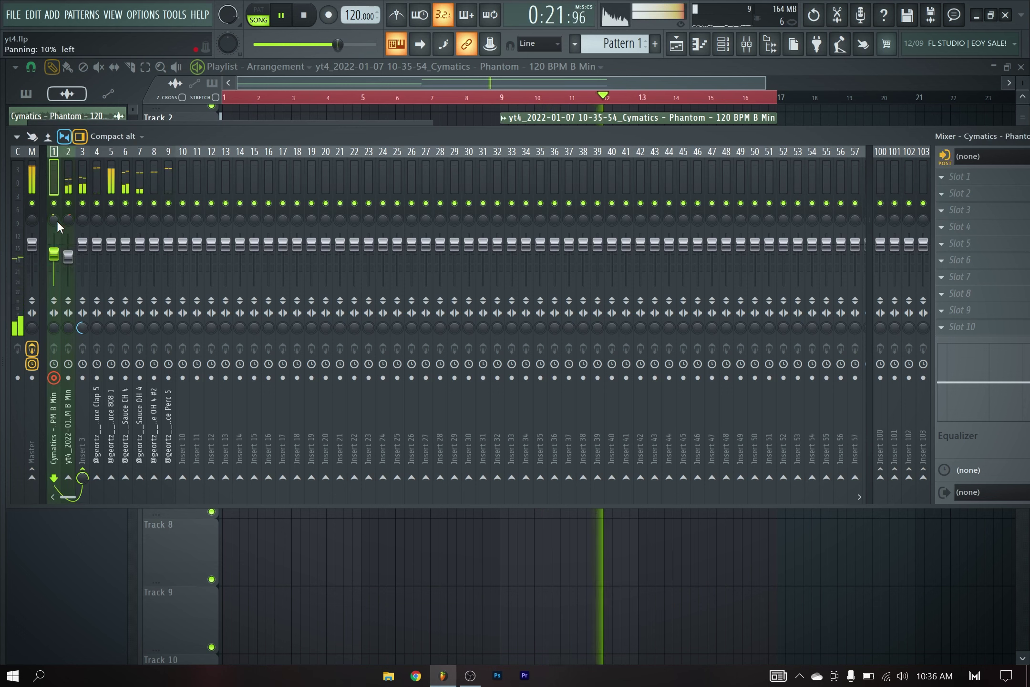
{"action": "left_click", "coordinate": [72, 182]}
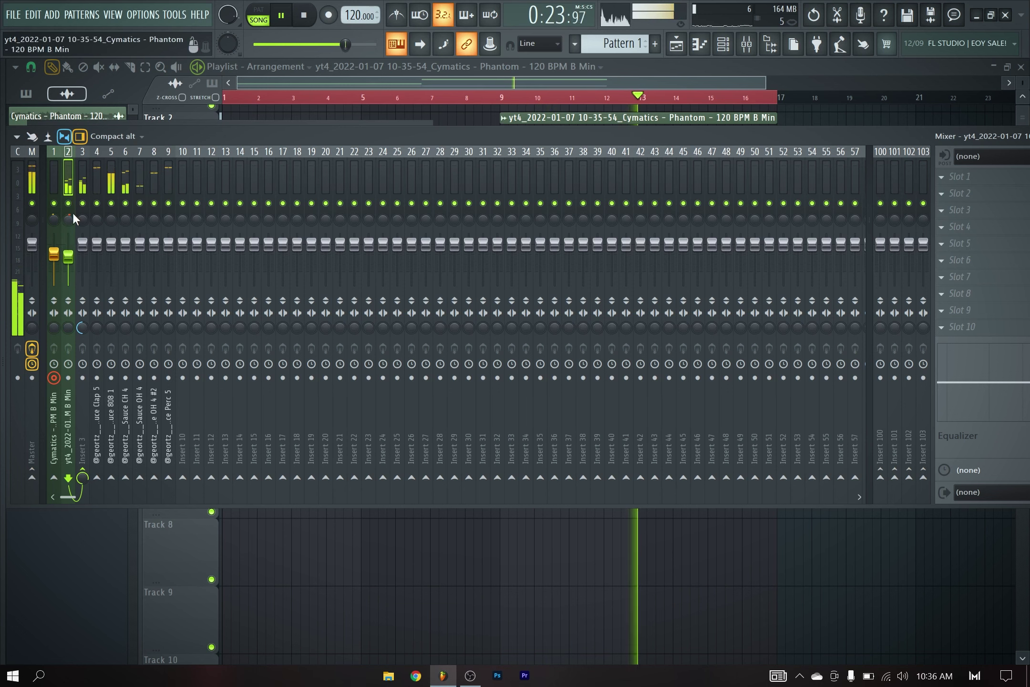
{"action": "left_click_drag", "start_coordinate": [69, 256], "coordinate": [68, 253]}
{"action": "key", "text": "space"}
{"action": "key", "text": "F9"}
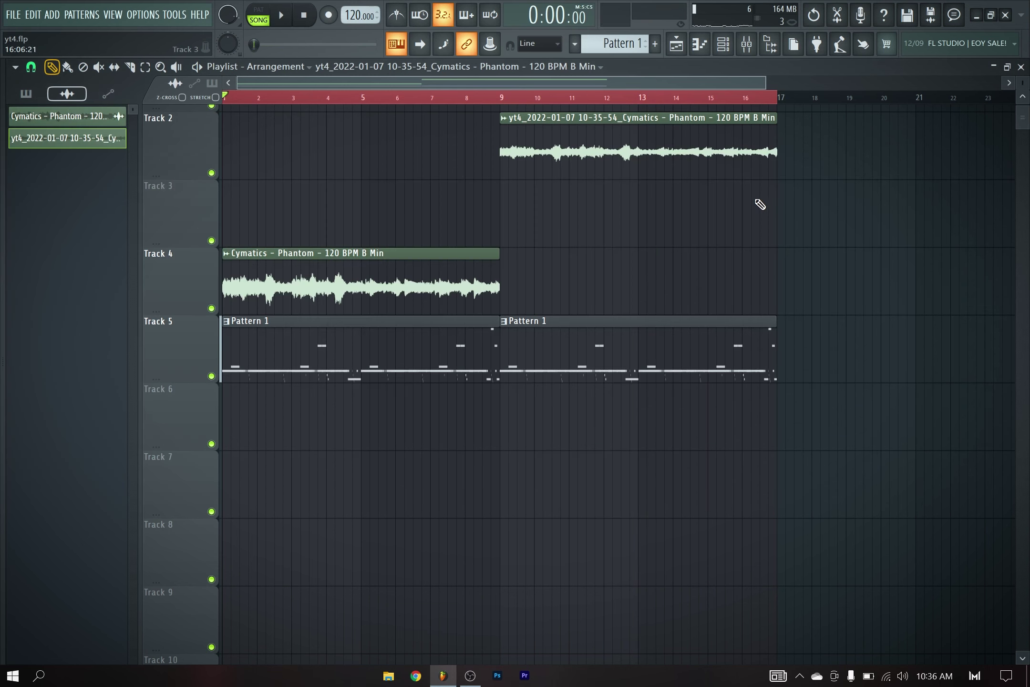
Trim the original loop clip on Track 4 to bars 1 to 4 and duplicate it into bars 5 to 8.
{"action": "scroll", "coordinate": [538, 240], "scroll_direction": "down", "scroll_amount": 1}
{"action": "left_click", "coordinate": [461, 265]}
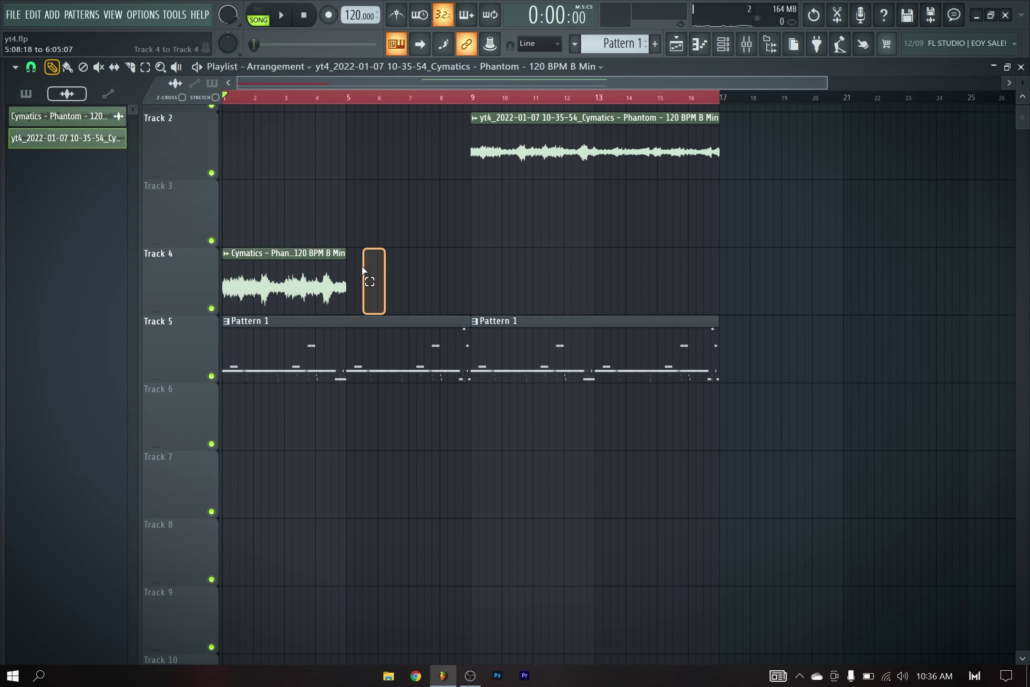
{"action": "mouse_move", "coordinate": [375, 281]}
{"action": "left_mouse_down"}
{"action": "mouse_move", "coordinate": [437, 294]}
{"action": "mouse_move", "coordinate": [382, 271]}
{"action": "left_mouse_up"}
Clear the timeline selection, move both Track 4 loop clips to start at 6:05:00, and delete both Pattern 1 clips from Track 5.
{"action": "left_click", "coordinate": [237, 100]}
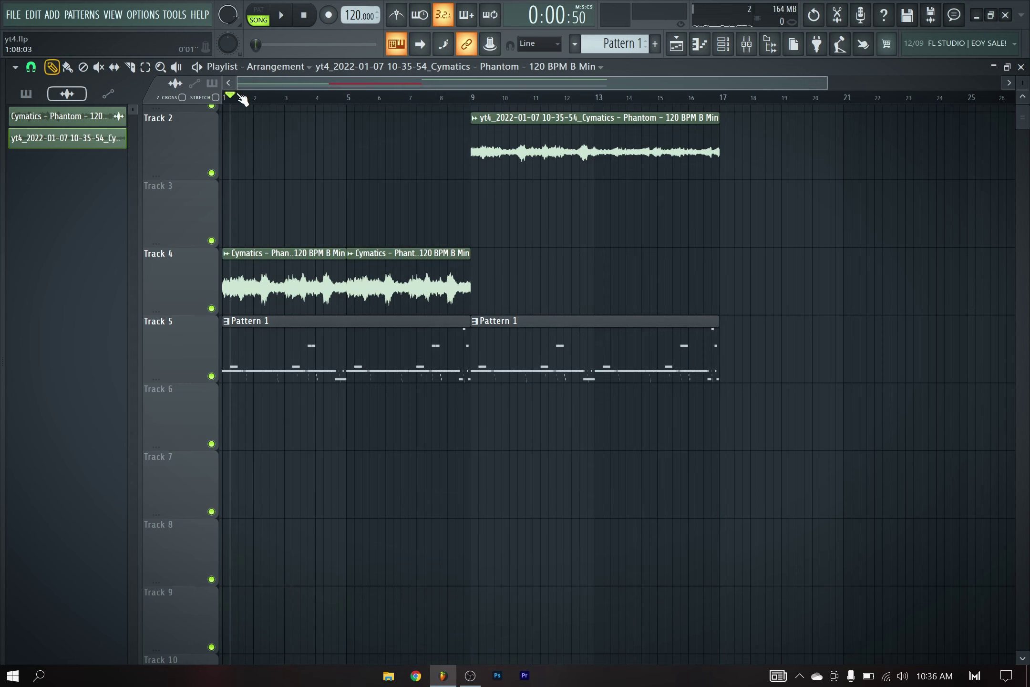
{"action": "left_click_drag", "start_coordinate": [521, 249], "coordinate": [421, 270]}
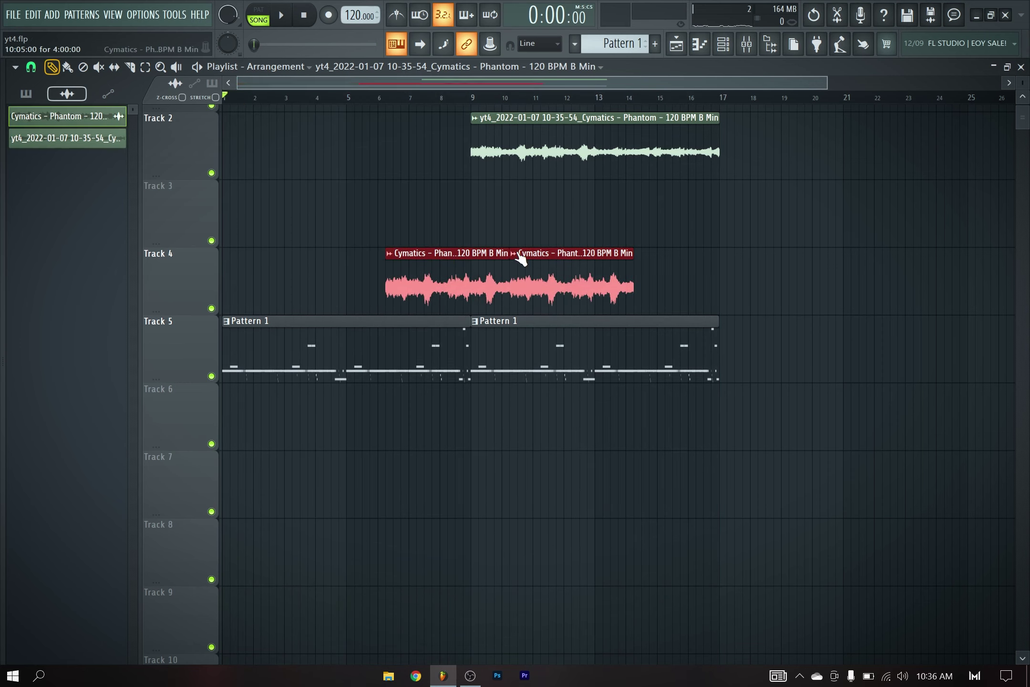
{"action": "left_click", "coordinate": [631, 253]}
{"action": "right_click", "coordinate": [306, 366]}
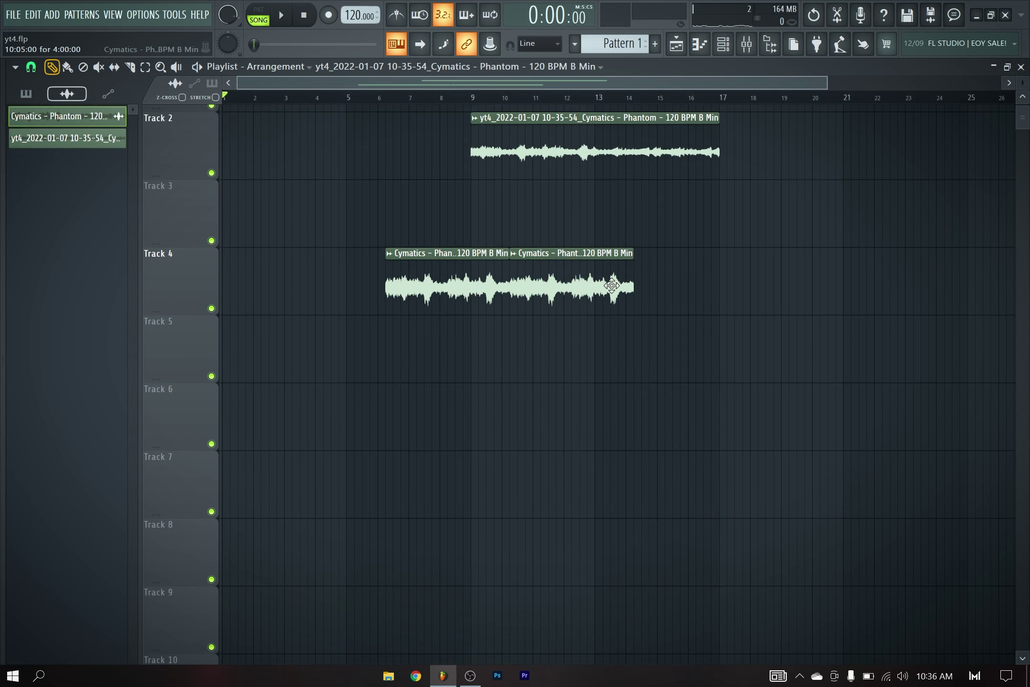
Place a four-bar clip of the original loop at bar 1 on Track 5 and duplicate it at bar 5.
{"action": "left_click_drag", "start_coordinate": [643, 285], "coordinate": [277, 370]}
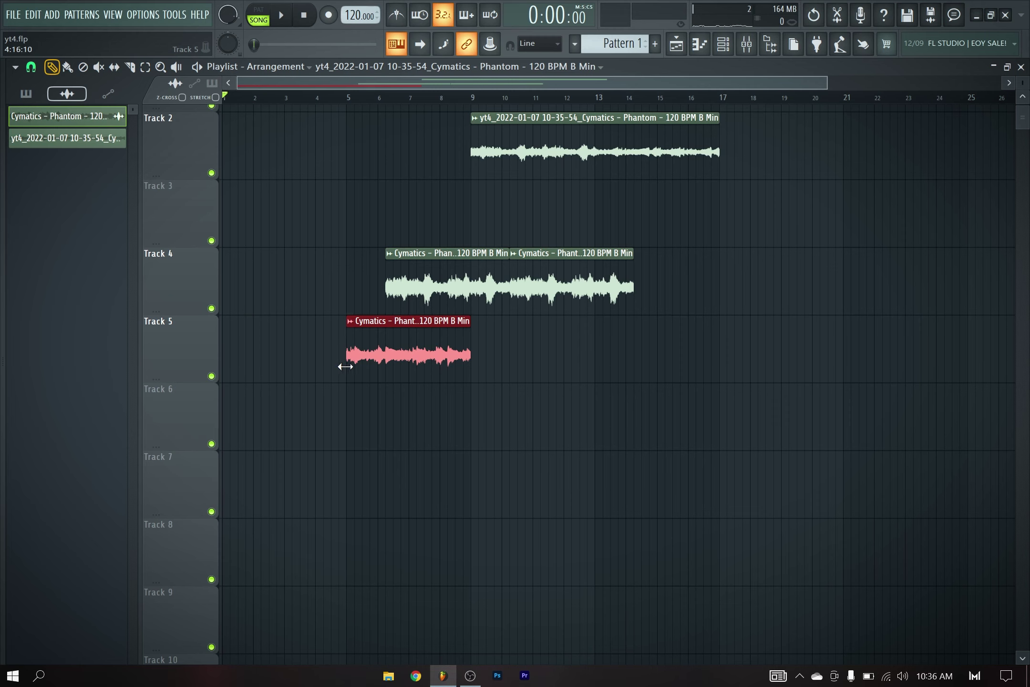
{"action": "left_click_drag", "start_coordinate": [345, 366], "coordinate": [231, 358]}
{"action": "key", "text": "space"}
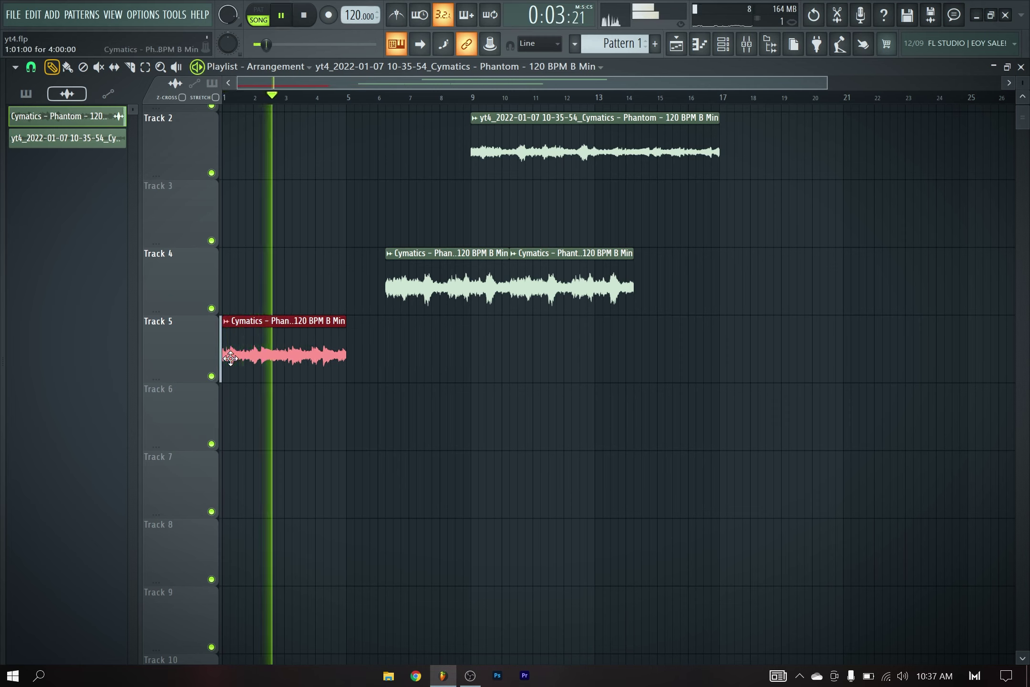
{"action": "left_click_drag", "start_coordinate": [302, 365], "coordinate": [427, 354]}
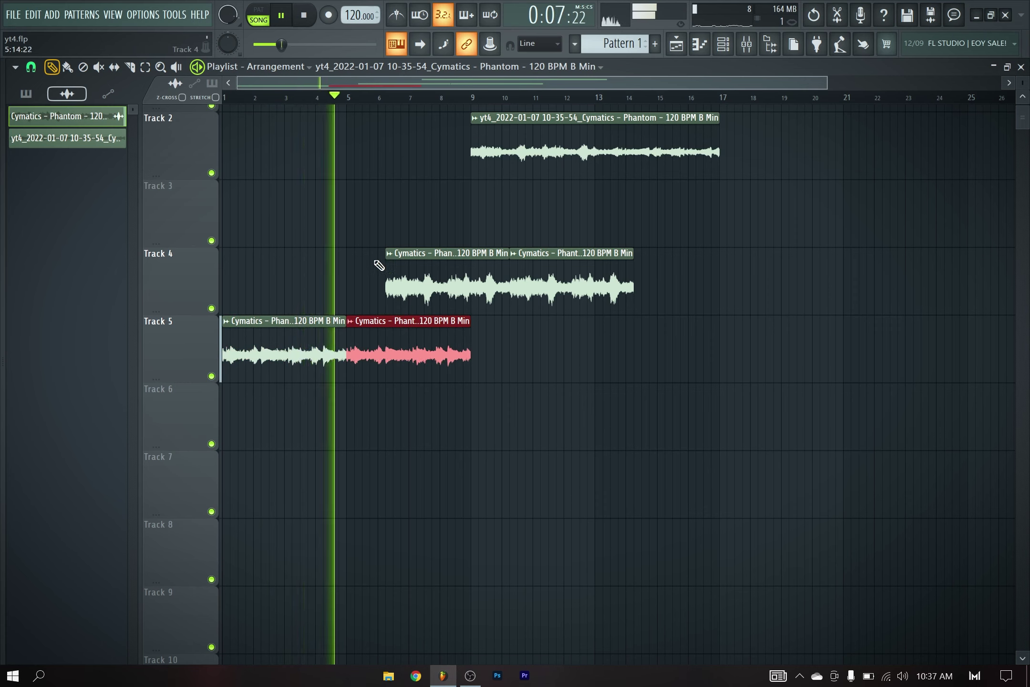
Move both Track 4 loop clips to start at bar 9, and copy the Track 2 rendered loop into bars 5 to 8, trimmed to four bars.
{"action": "left_click_drag", "start_coordinate": [533, 281], "coordinate": [680, 274]}
{"action": "key", "text": "space"}
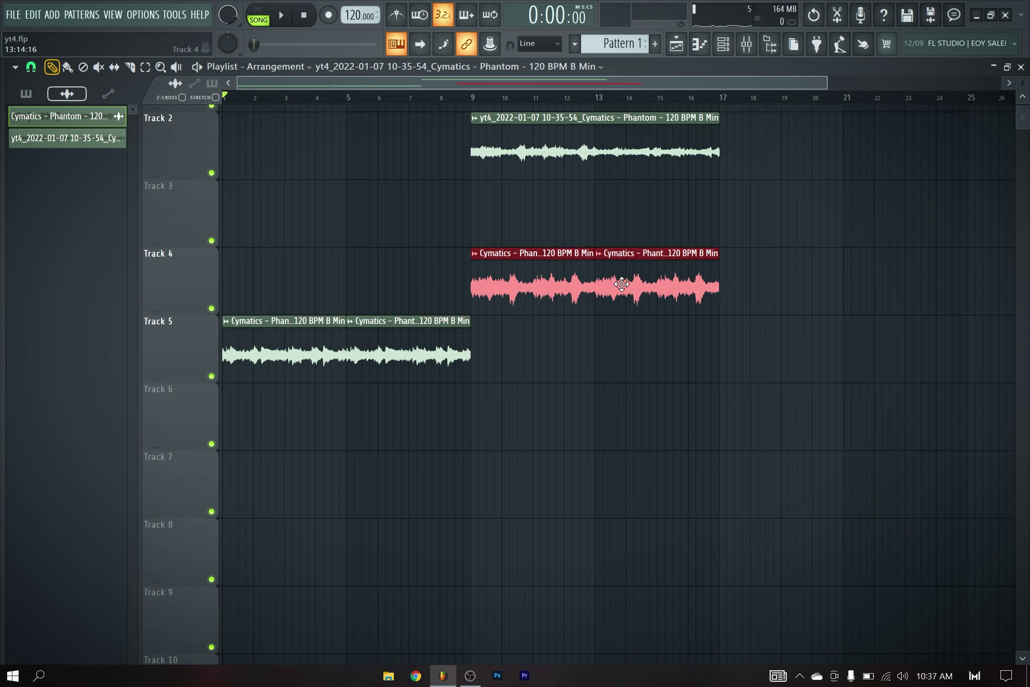
{"action": "left_click", "coordinate": [600, 221]}
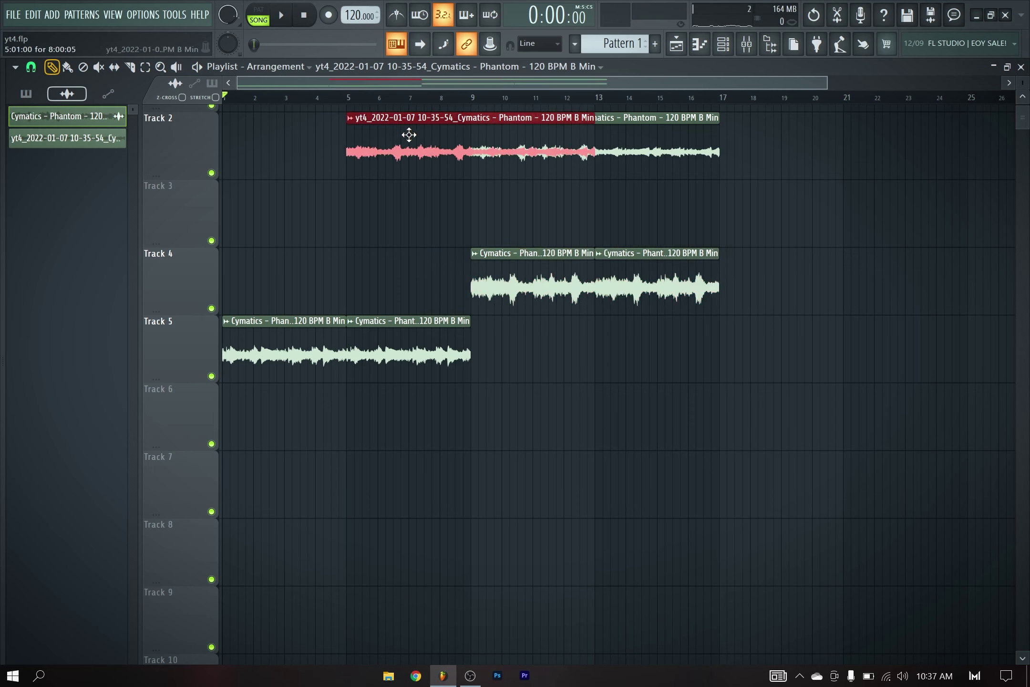
{"action": "key", "text": "space"}
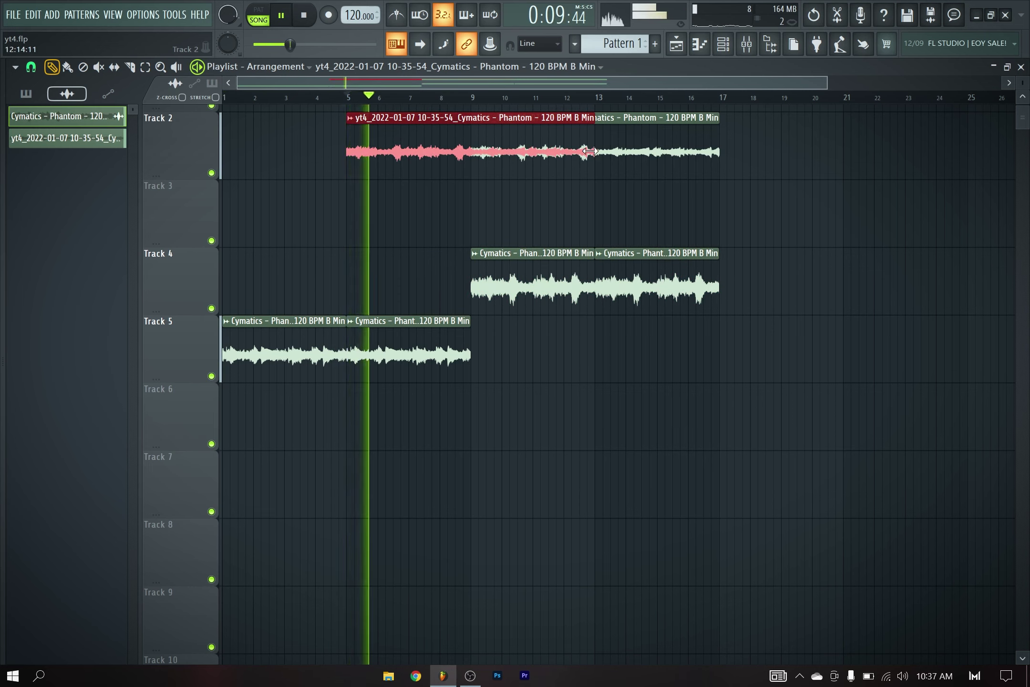
{"action": "left_click_drag", "start_coordinate": [593, 165], "coordinate": [471, 168]}
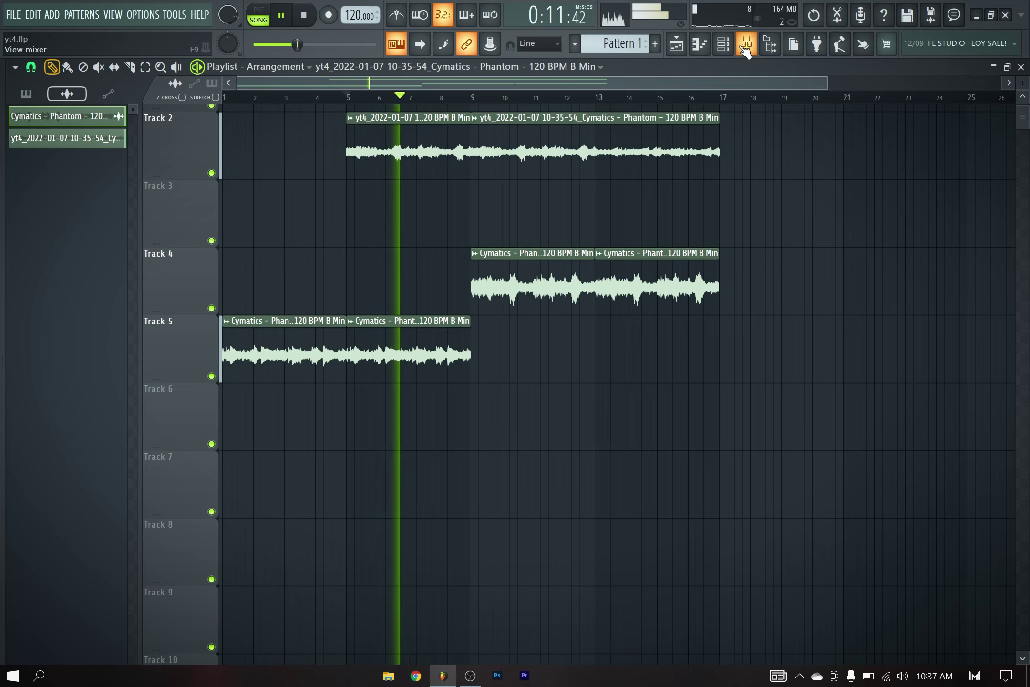
Add PanCake2 to slot 3 of the rendered loop's insert 2 and lower its Mix to about 75% during playback.
{"action": "key", "text": "F9"}
{"action": "left_click", "coordinate": [962, 219]}
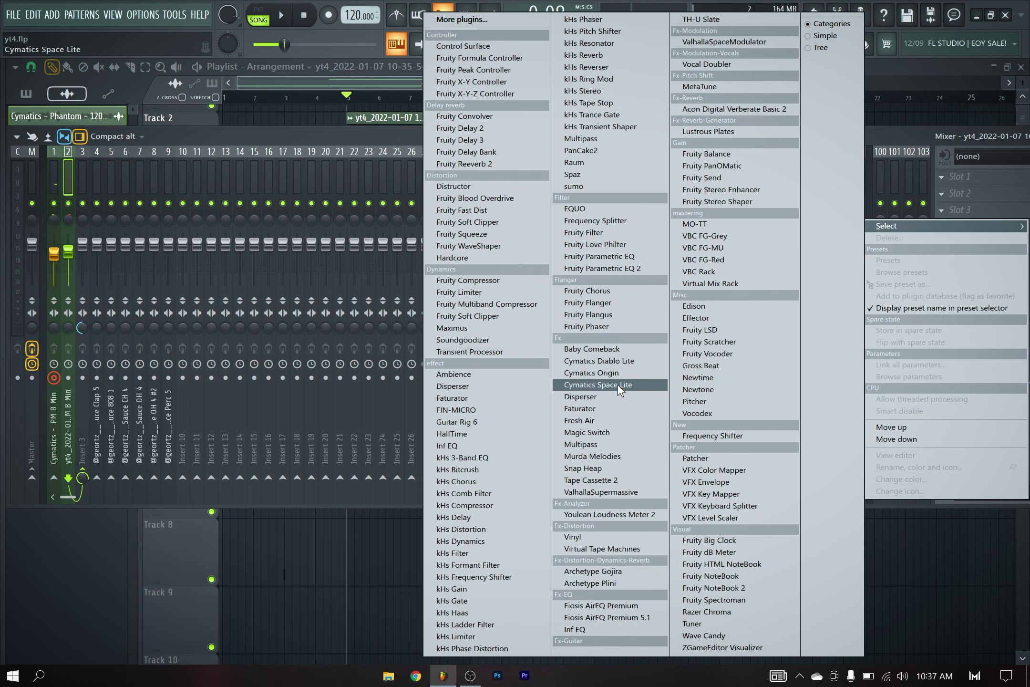
{"action": "left_click", "coordinate": [602, 149]}
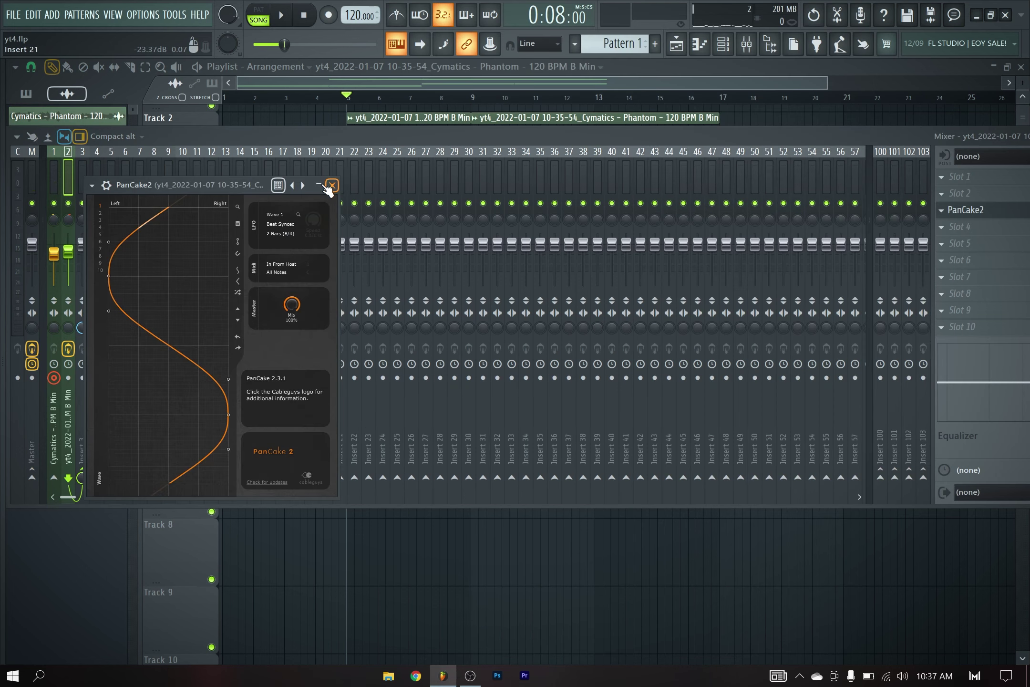
{"action": "left_click_drag", "start_coordinate": [210, 179], "coordinate": [343, 133]}
{"action": "key", "text": "space"}
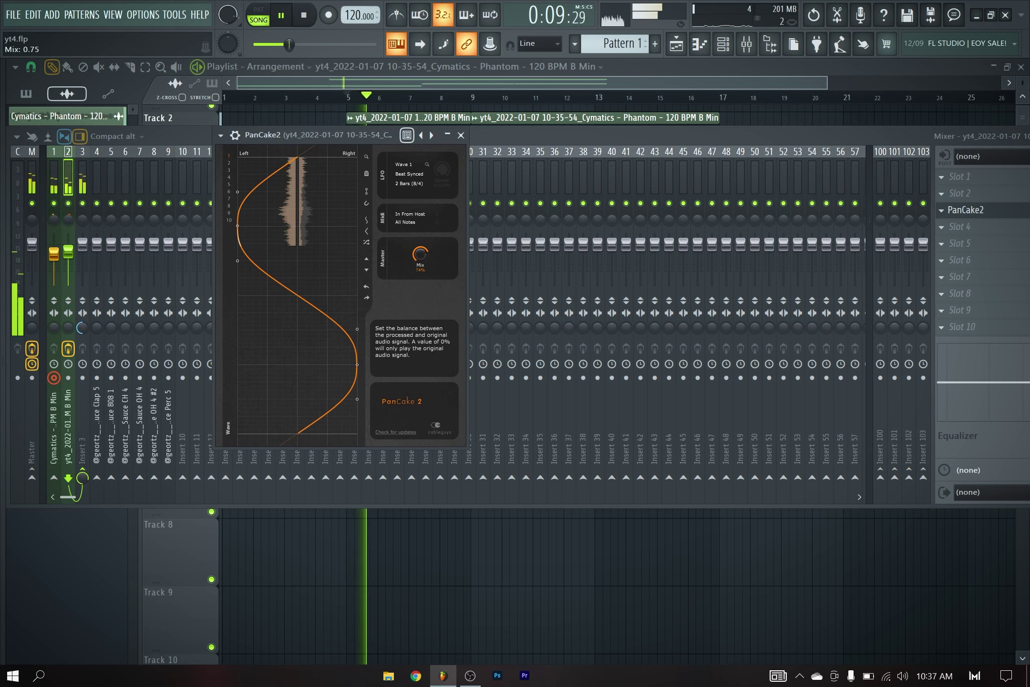
{"action": "key", "text": "F12"}
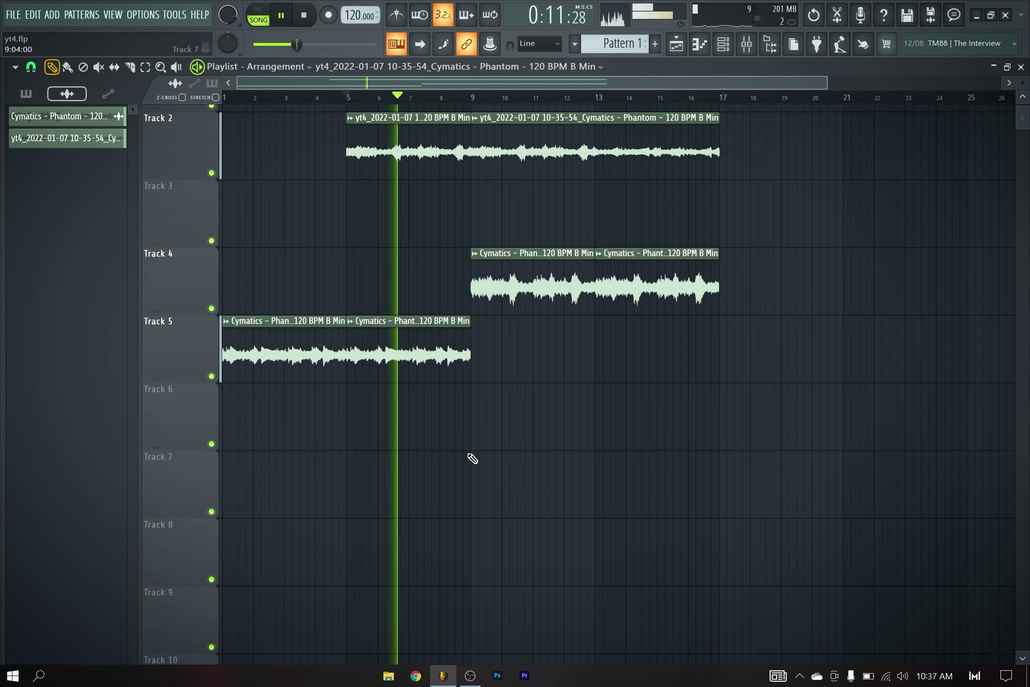
Move the eight-bar rendered clip on Track 2 to bar 17 and gather the Track 4 and Track 5 loop clips on Track 3 across bars 1 to 16.
{"action": "left_click_drag", "start_coordinate": [528, 160], "coordinate": [776, 160]}
{"action": "left_click_drag", "start_coordinate": [761, 245], "coordinate": [498, 326]}
{"action": "left_click_drag", "start_coordinate": [509, 278], "coordinate": [509, 209]}
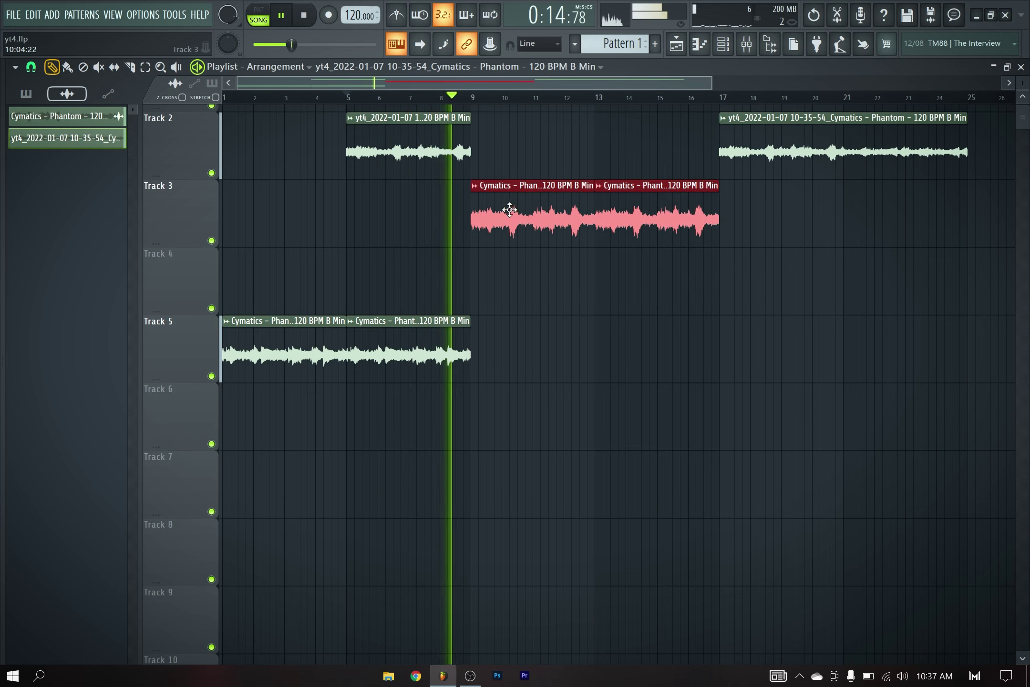
{"action": "left_click", "coordinate": [545, 272]}
{"action": "scroll", "coordinate": [610, 348], "scroll_direction": "down", "scroll_amount": 2}
{"action": "left_click_drag", "start_coordinate": [457, 363], "coordinate": [229, 207]}
{"action": "key", "text": "space"}
Split Pattern 1 by channel and place the six resulting drum patterns at bar 9 on Tracks 4 to 9.
{"action": "left_click", "coordinate": [26, 93]}
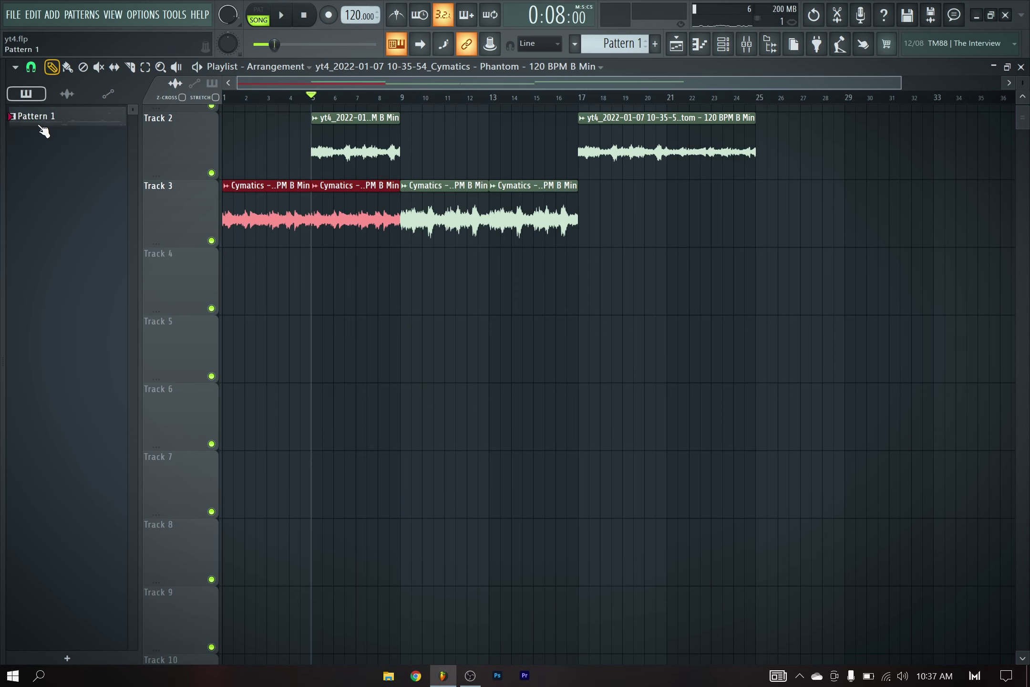
{"action": "right_click", "coordinate": [77, 127]}
{"action": "left_click", "coordinate": [131, 322]}
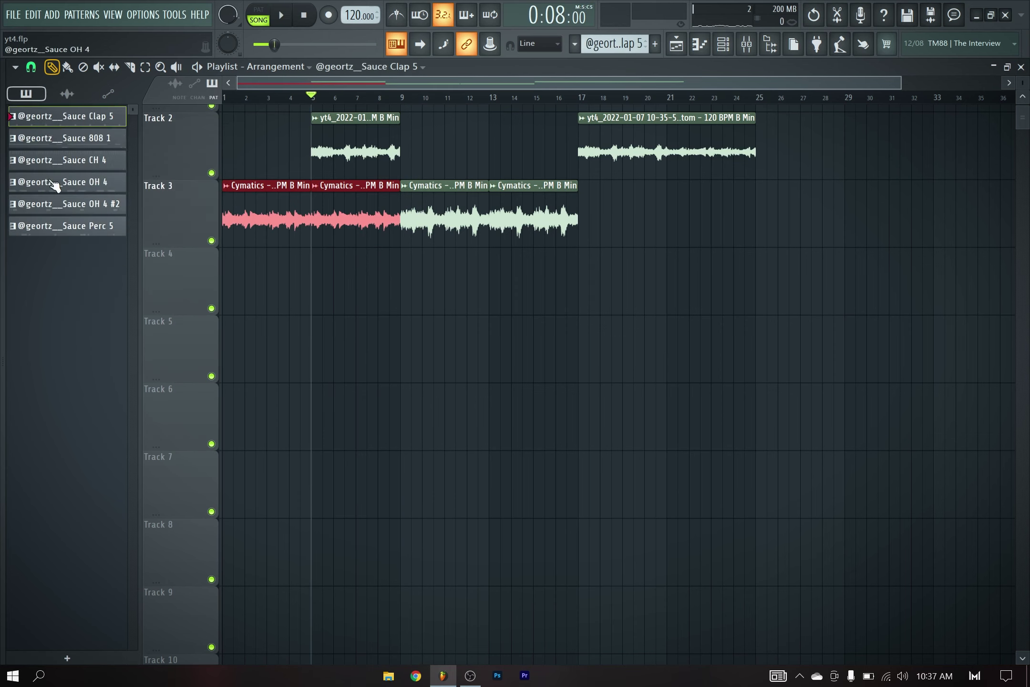
{"action": "left_click_drag", "start_coordinate": [84, 127], "coordinate": [403, 277]}
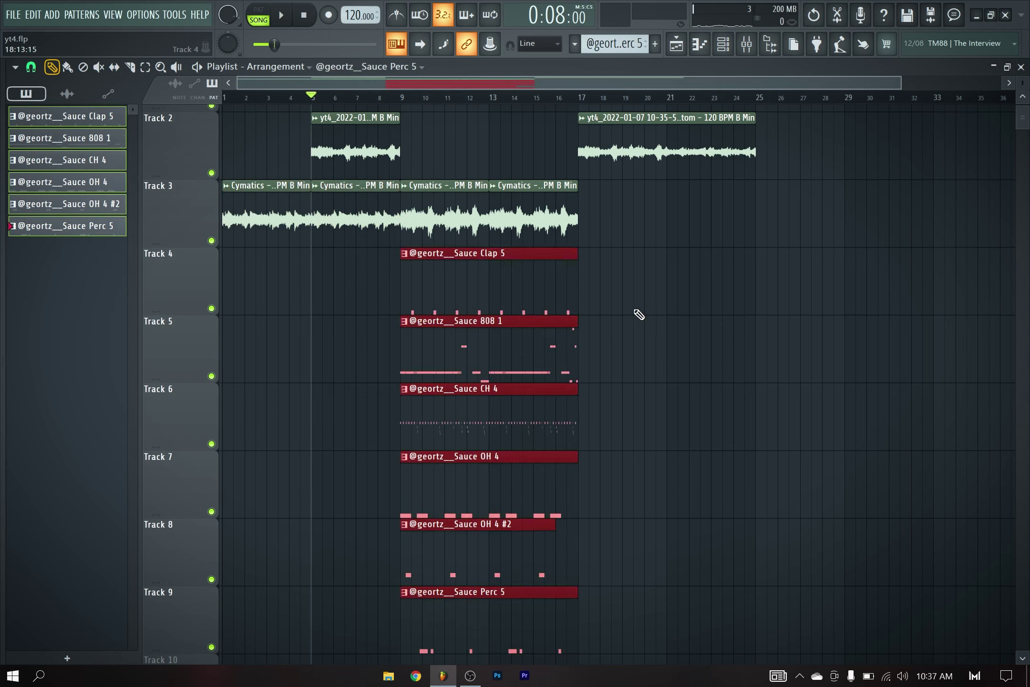
Resize the Sauce OH 4 #2 clip on Track 8 so it ends at bar 17.
{"action": "scroll", "coordinate": [677, 365], "scroll_direction": "down", "scroll_amount": 2}
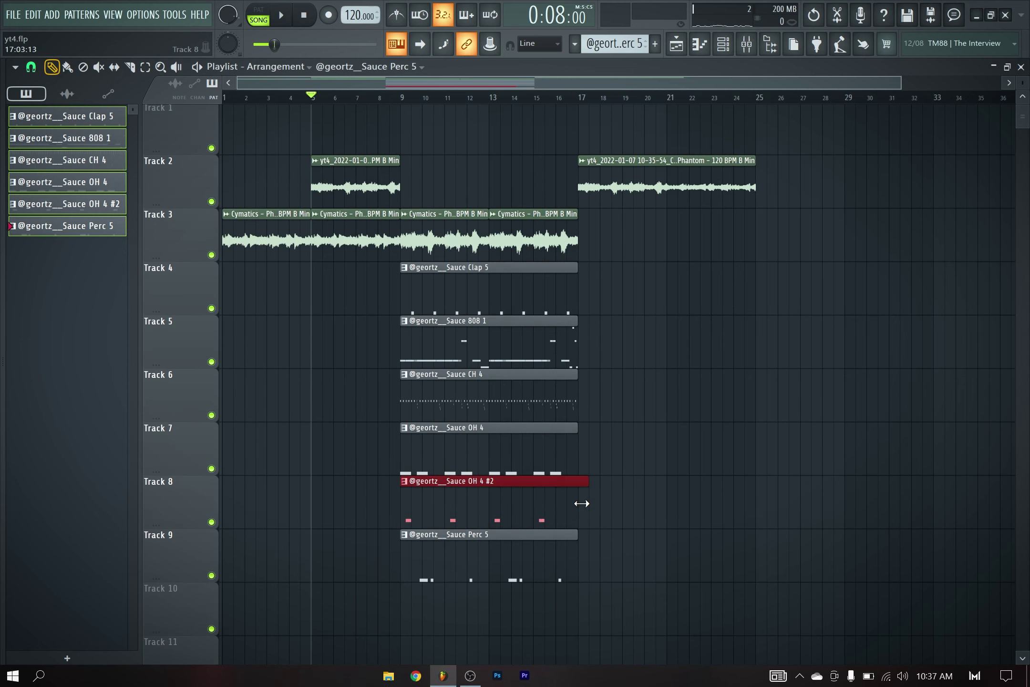
{"action": "key", "text": "space"}
{"action": "left_click_drag", "start_coordinate": [582, 503], "coordinate": [570, 503]}
Duplicate the drum clips from bars 9 to 16 into bars 17 to 24, deleting the duplicated loop clips on Track 3.
{"action": "left_click_drag", "start_coordinate": [614, 208], "coordinate": [433, 561]}
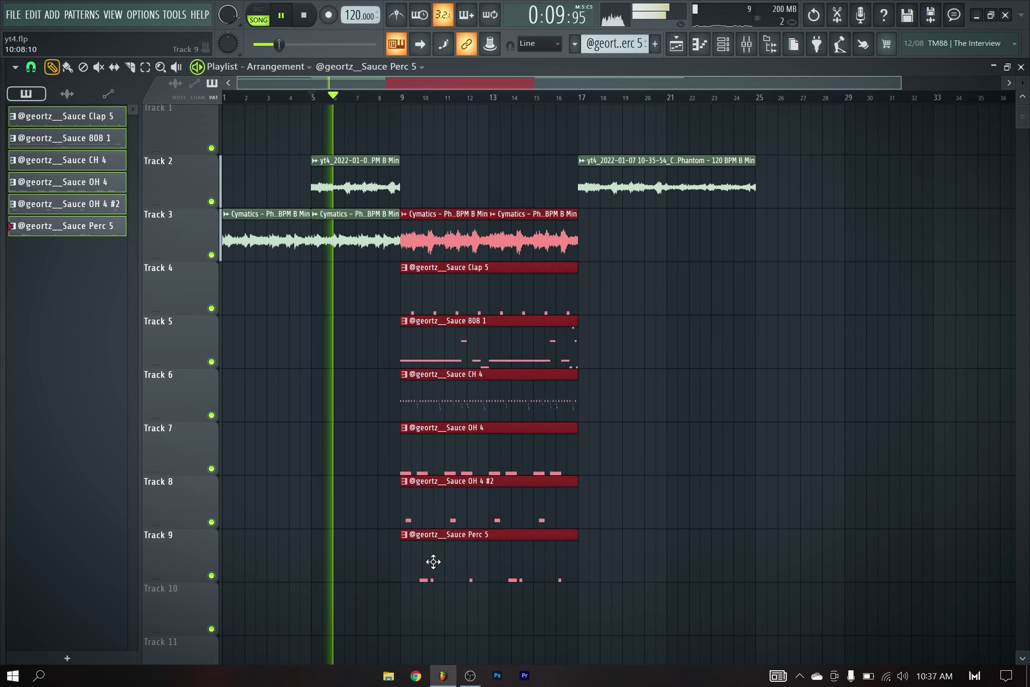
{"action": "key", "text": "ctrl+b"}
{"action": "key", "text": "ctrl+d"}
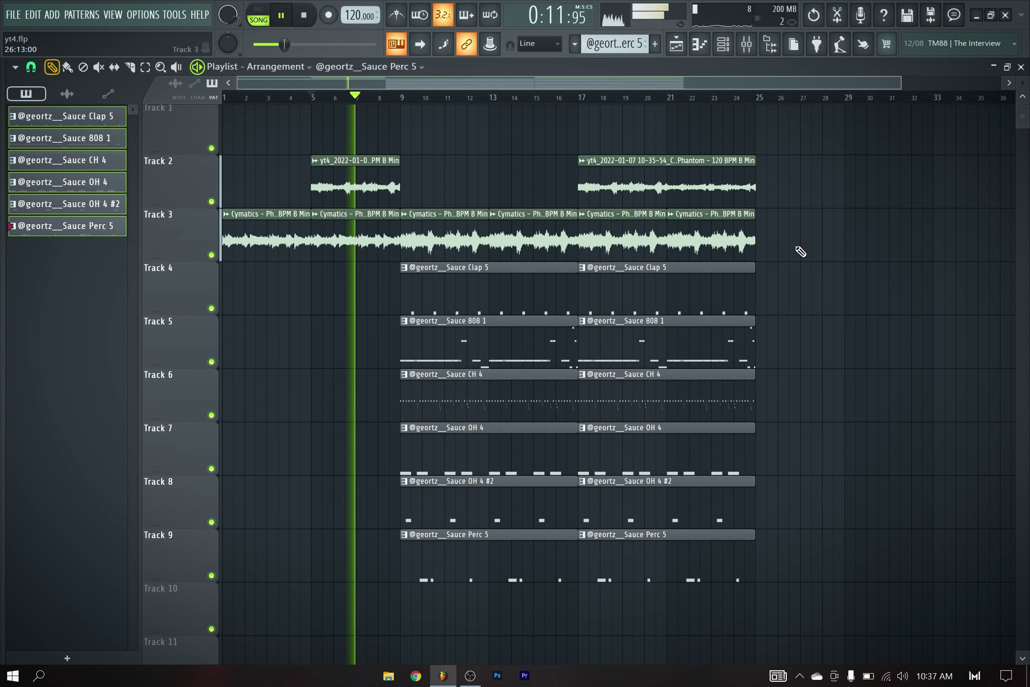
{"action": "scroll", "coordinate": [800, 251], "scroll_direction": "down", "scroll_amount": 2}
{"action": "right_click", "coordinate": [620, 203]}
{"action": "right_click", "coordinate": [711, 203]}
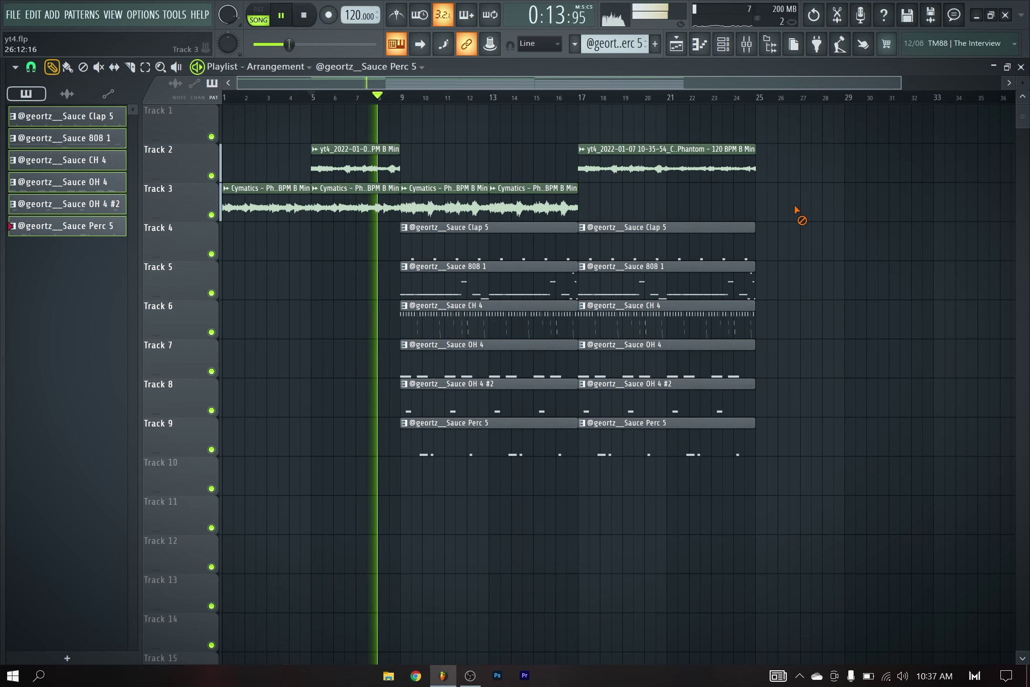
Listen to the arrangement through the drum section from bar 9 past bar 17, checking how the clips line up.
{"action": "scroll", "coordinate": [804, 220], "scroll_direction": "down", "scroll_amount": 1}
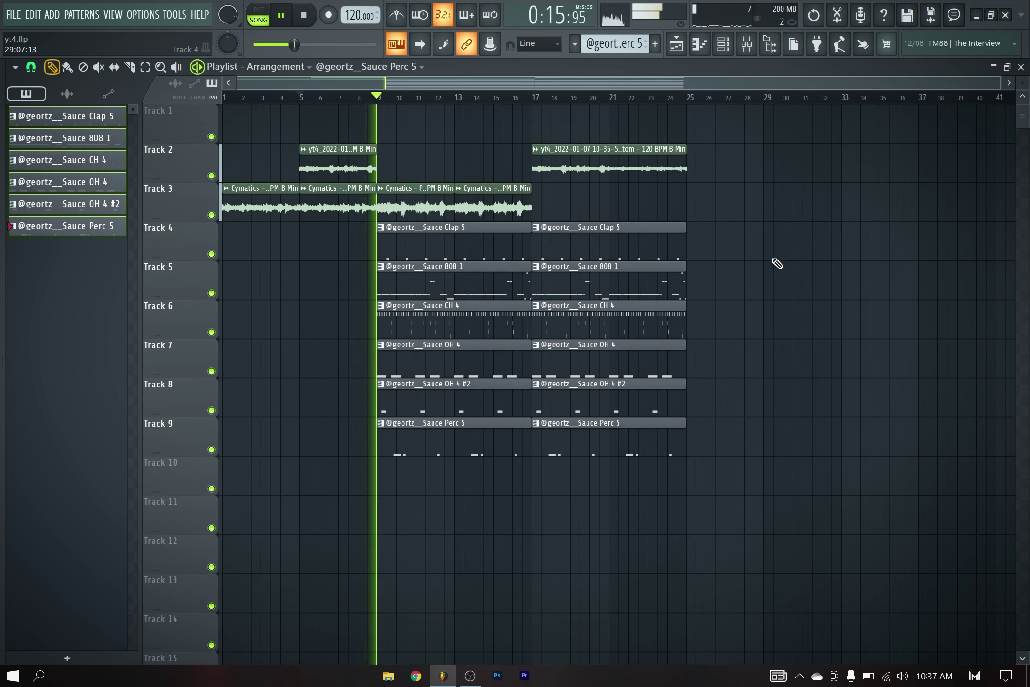
{"action": "scroll", "coordinate": [691, 351], "scroll_direction": "up", "scroll_amount": 2}
{"action": "scroll", "coordinate": [747, 379], "scroll_direction": "up", "scroll_amount": 2}
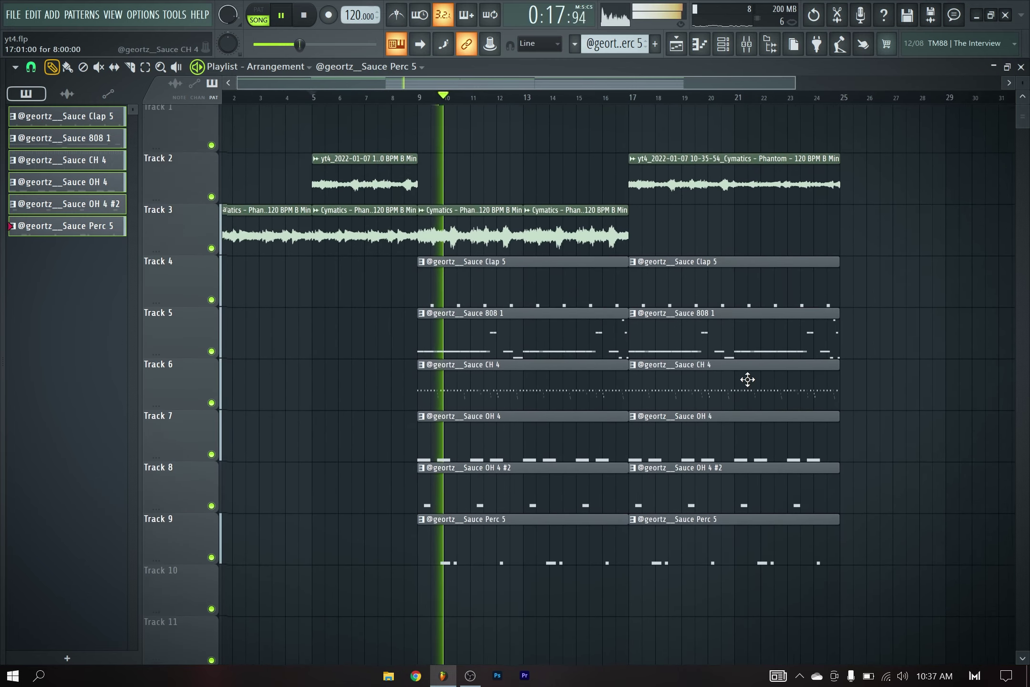
{"action": "scroll", "coordinate": [600, 338], "scroll_direction": "down", "scroll_amount": 1}
{"action": "scroll", "coordinate": [590, 333], "scroll_direction": "down", "scroll_amount": 2}
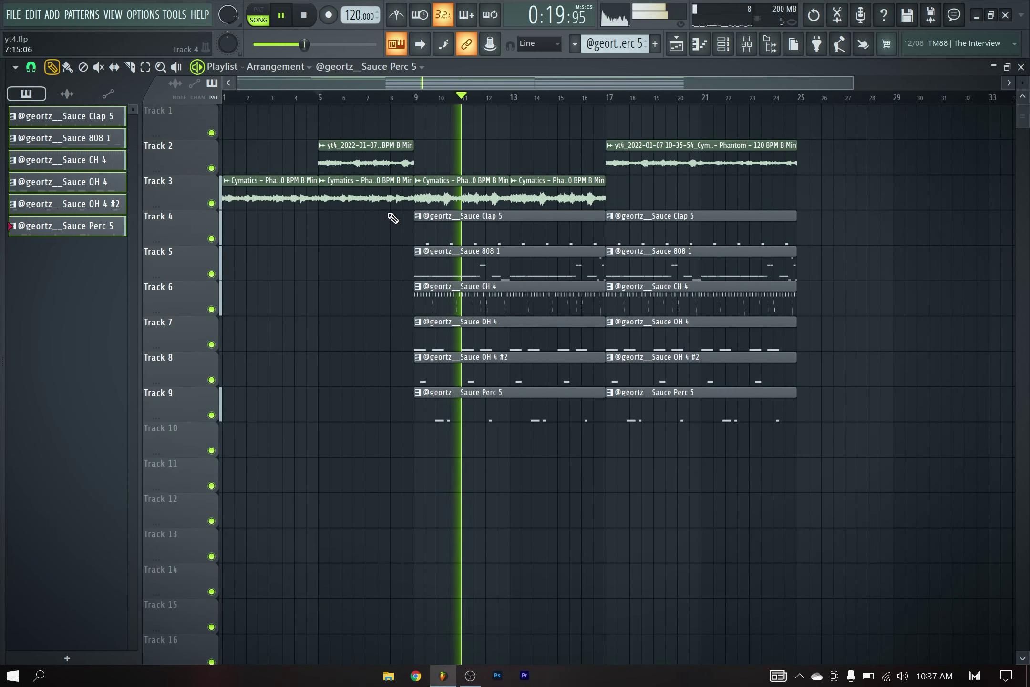
{"action": "scroll", "coordinate": [392, 218], "scroll_direction": "up", "scroll_amount": 1}
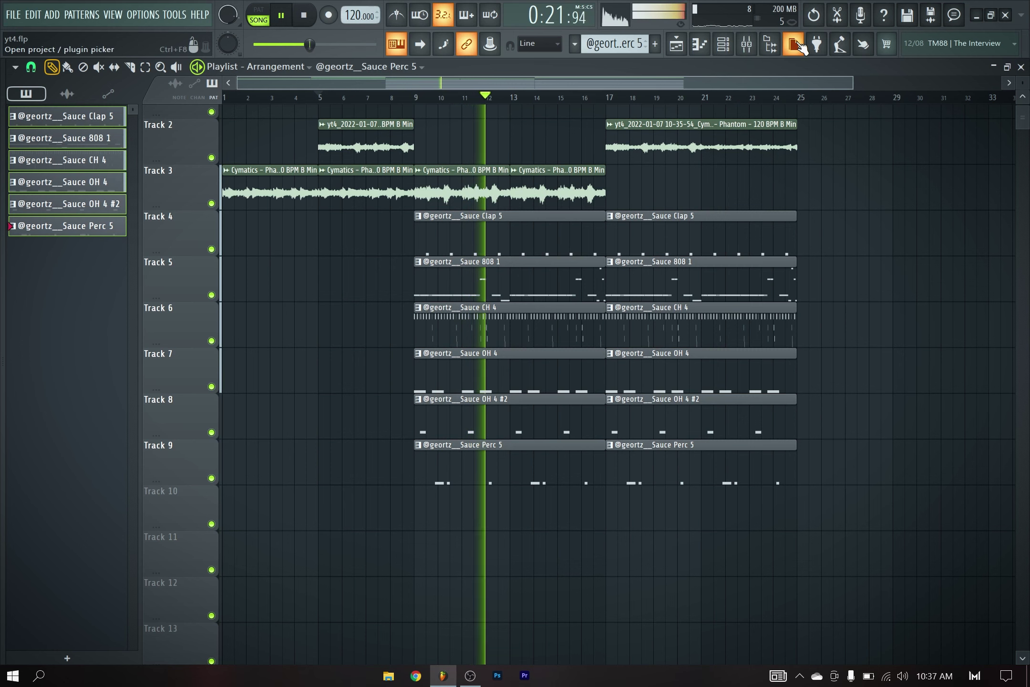
{"action": "scroll", "coordinate": [765, 241], "scroll_direction": "up", "scroll_amount": 1}
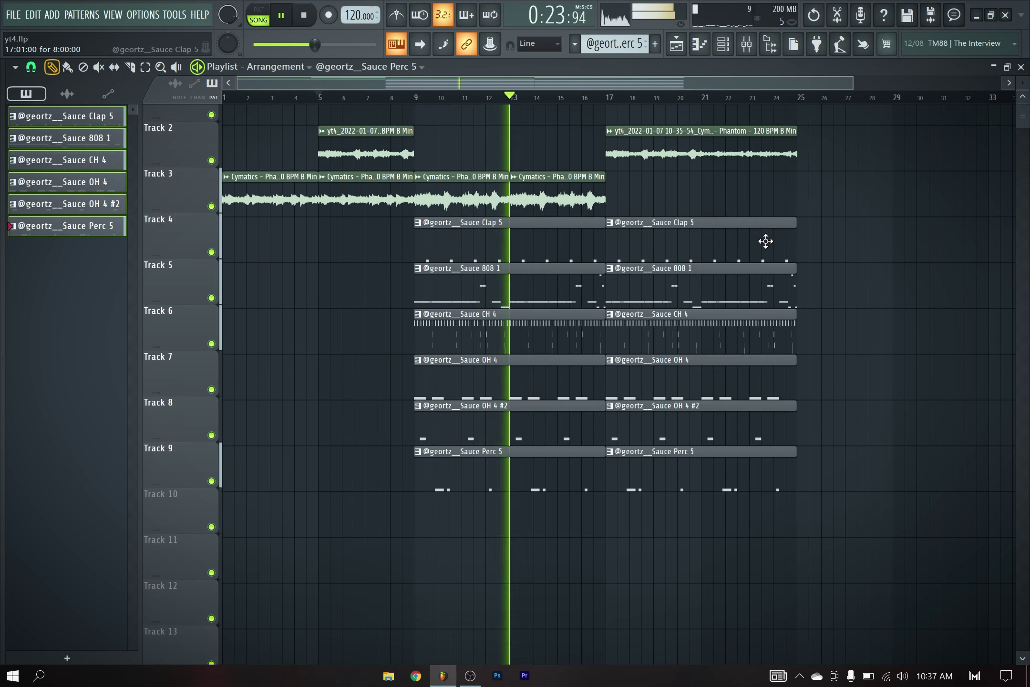
{"action": "scroll", "coordinate": [765, 241], "scroll_direction": "up", "scroll_amount": 1}
{"action": "scroll", "coordinate": [749, 242], "scroll_direction": "down", "scroll_amount": 1}
{"action": "scroll", "coordinate": [734, 244], "scroll_direction": "up", "scroll_amount": 1}
{"action": "scroll", "coordinate": [713, 246], "scroll_direction": "down", "scroll_amount": 1}
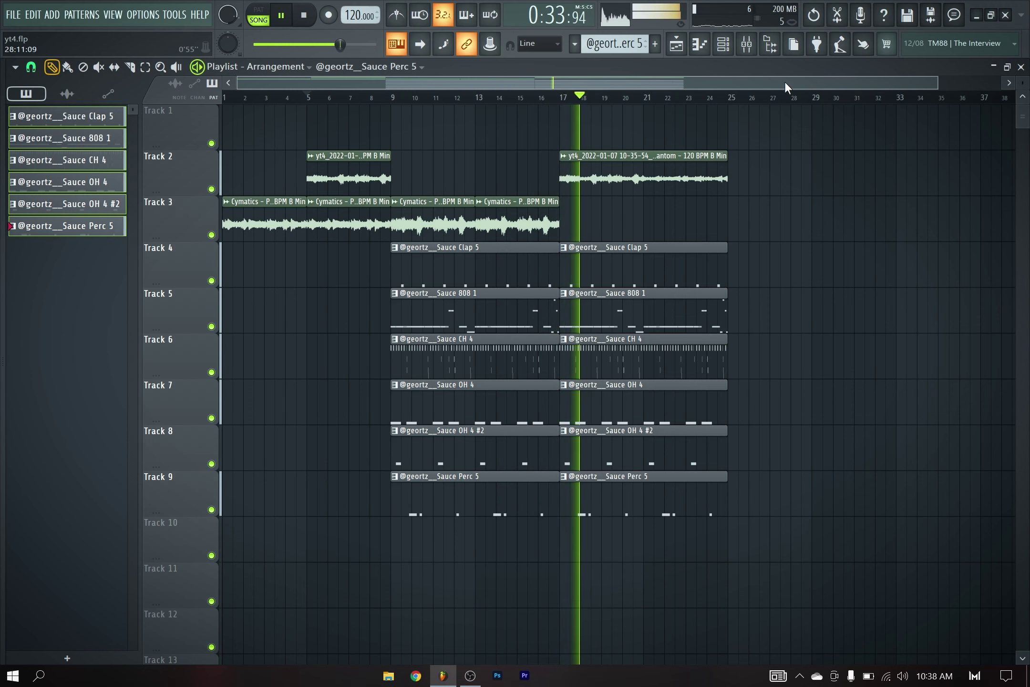
Lower the Sauce CH 4 fader on insert 6 and add Fruity Fast Dist in slot 4 with its mix level at 31%.
{"action": "key", "text": "F9"}
{"action": "left_click_drag", "start_coordinate": [215, 139], "coordinate": [251, 169]}
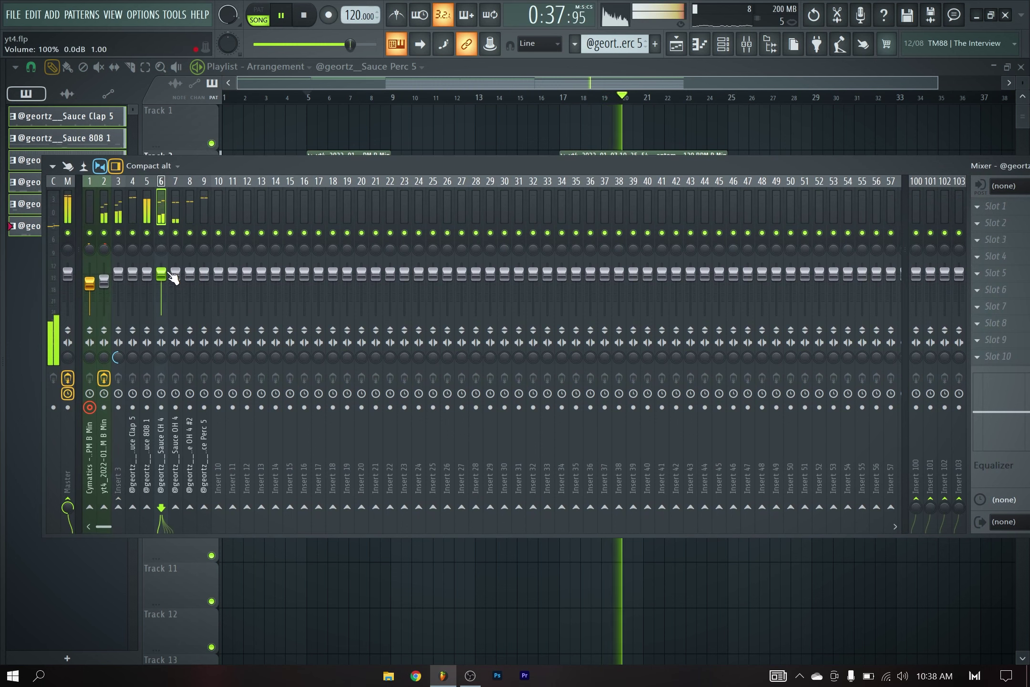
{"action": "left_click", "coordinate": [1002, 257]}
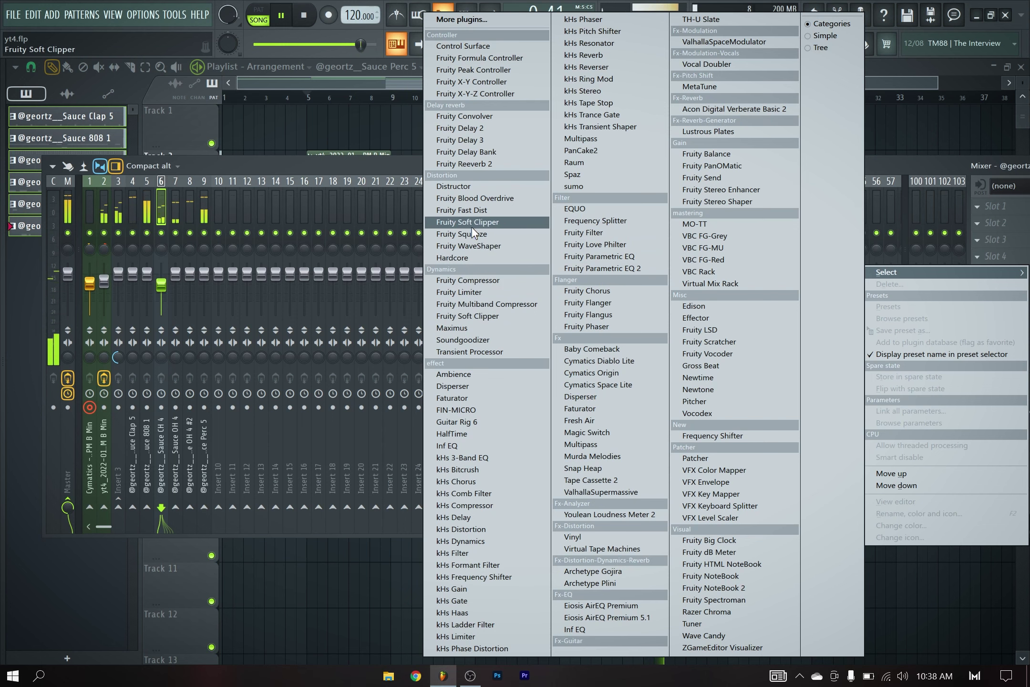
{"action": "left_click", "coordinate": [465, 210]}
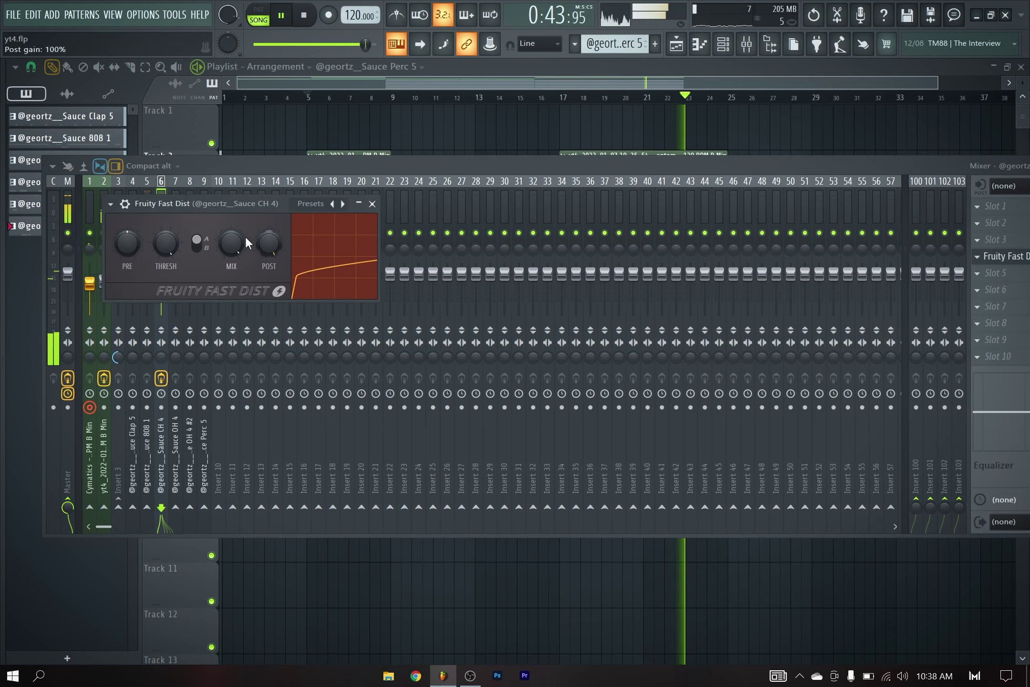
{"action": "left_click", "coordinate": [124, 203]}
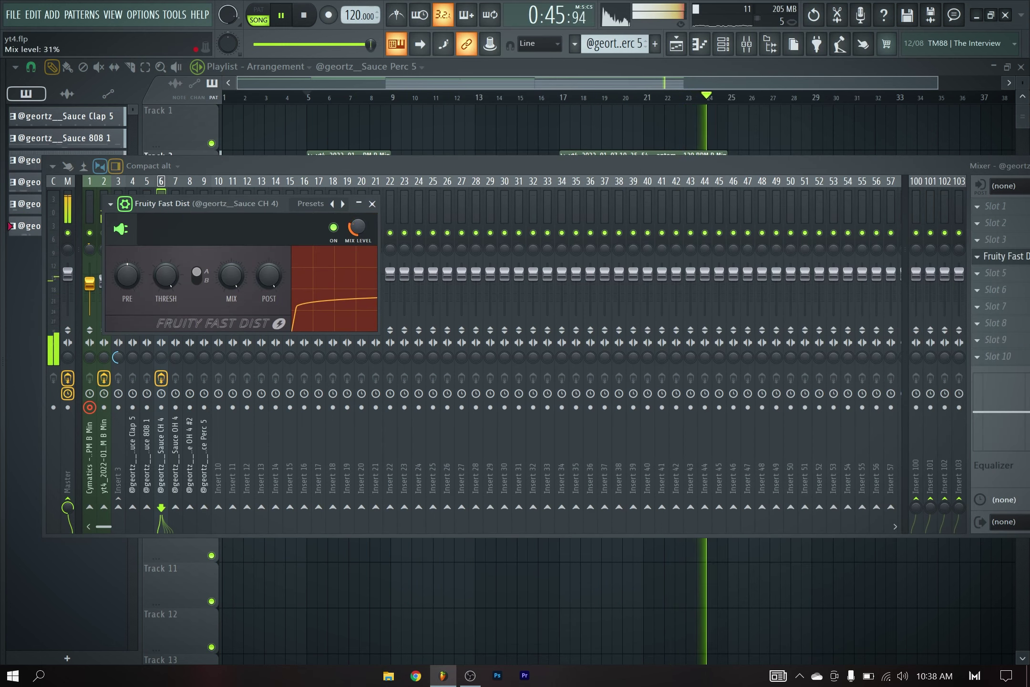
{"action": "left_click", "coordinate": [349, 161]}
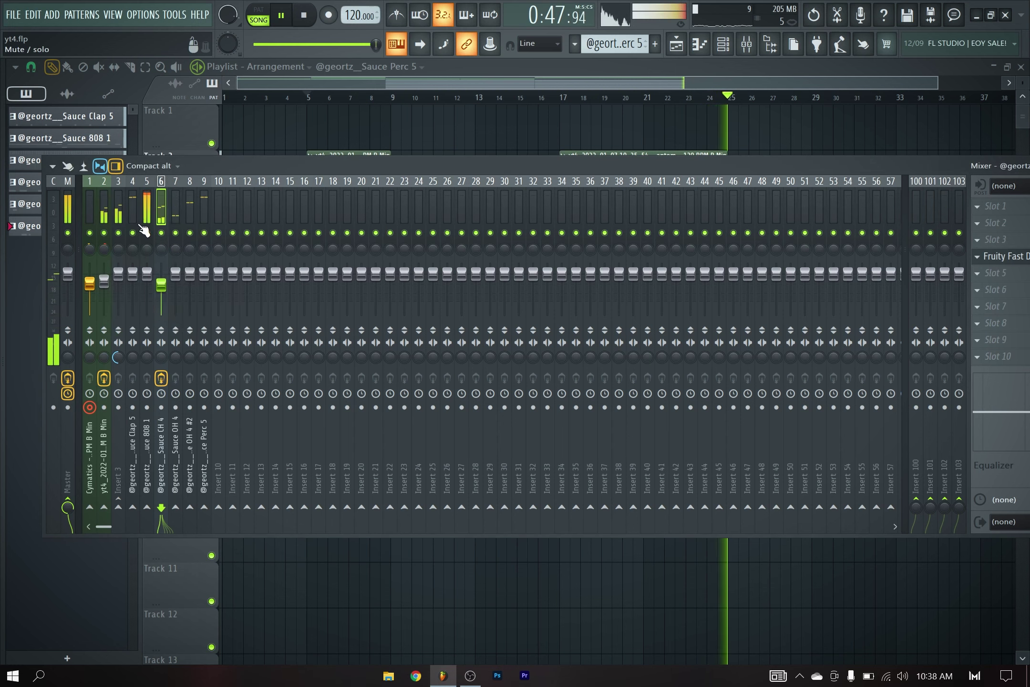
Restart playback at bar 17 and lower the two open hi-hat faders on inserts 7 and 8.
{"action": "left_click", "coordinate": [561, 100]}
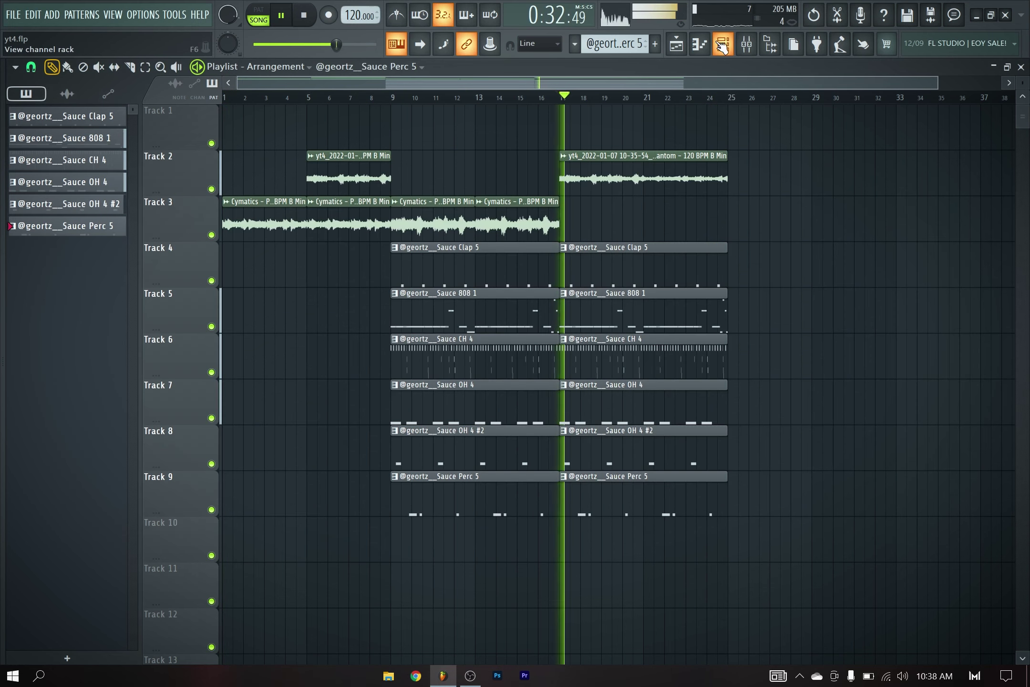
{"action": "left_click", "coordinate": [747, 45]}
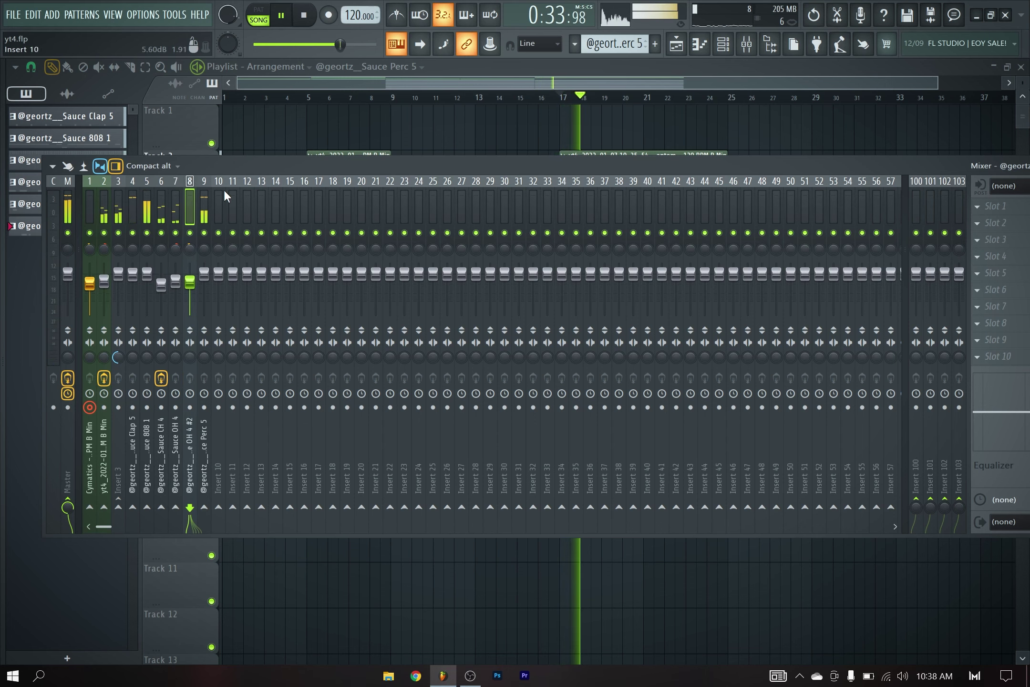
{"action": "left_click", "coordinate": [643, 132]}
Fill bars 17 to 24 of Track 2 with two four-bar rendered clips and place the original loop at bar 21 on Track 3.
{"action": "left_click_drag", "start_coordinate": [693, 178], "coordinate": [635, 216]}
{"action": "left_click", "coordinate": [340, 216]}
{"action": "right_click", "coordinate": [821, 218]}
{"action": "scroll", "coordinate": [732, 235], "scroll_direction": "up", "scroll_amount": 3, "text": "ctrl"}
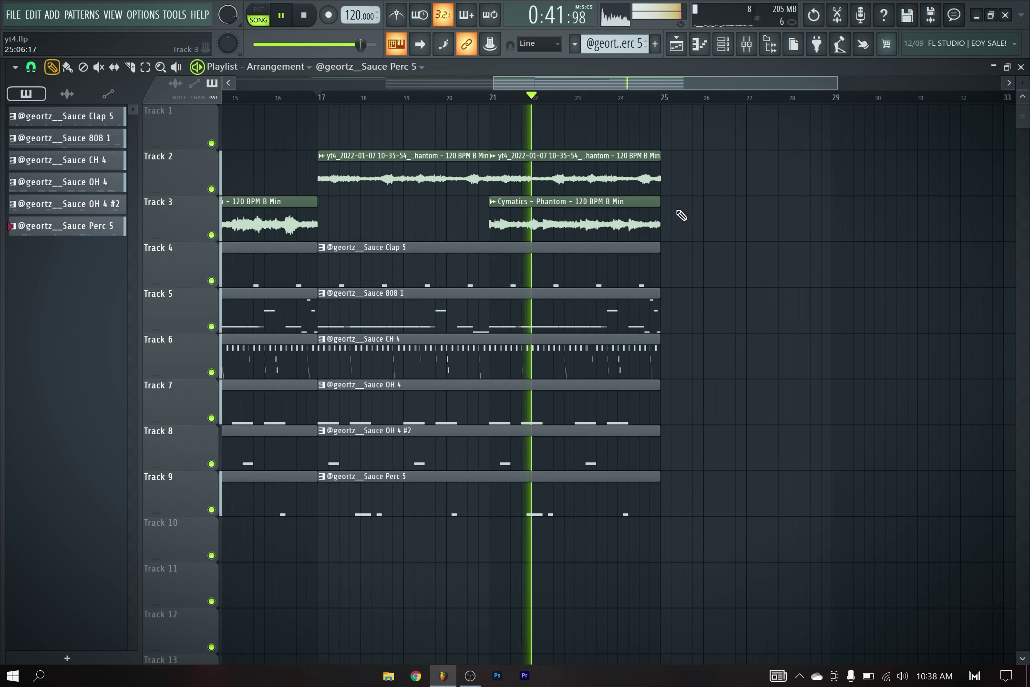
Delete the original loop clip at bar 21 on Track 3.
{"action": "scroll", "coordinate": [588, 193], "scroll_direction": "down", "scroll_amount": 3}
{"action": "scroll", "coordinate": [677, 220], "scroll_direction": "up", "scroll_amount": 3}
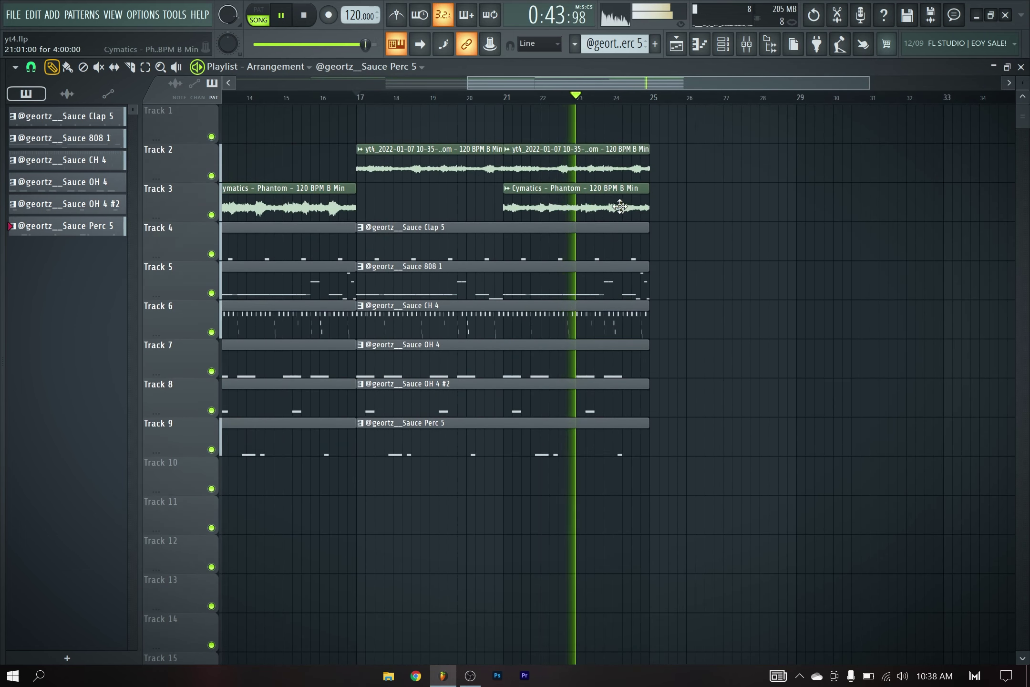
{"action": "right_click", "coordinate": [644, 217]}
{"action": "scroll", "coordinate": [625, 143], "scroll_direction": "down", "scroll_amount": 3, "text": "ctrl"}
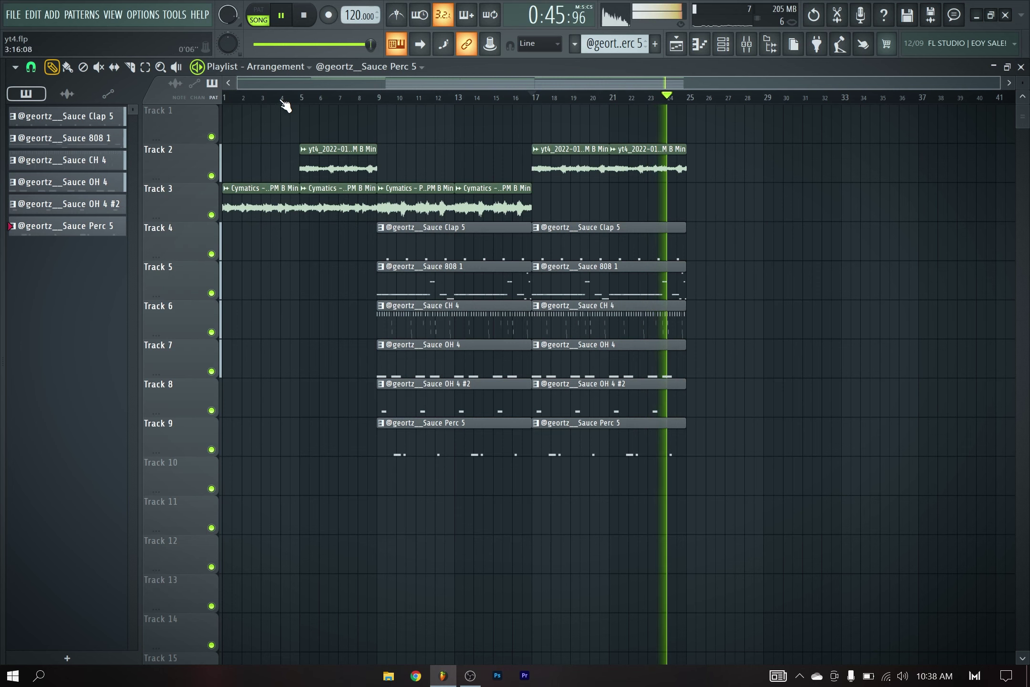
Add Fruity Stereo Enhancer in slot 3 of insert 3 and set its phase offset to about 5.3 ms left during playback from bar 17.
{"action": "key", "text": "space"}
{"action": "left_click", "coordinate": [747, 44]}
{"action": "left_click", "coordinate": [119, 210]}
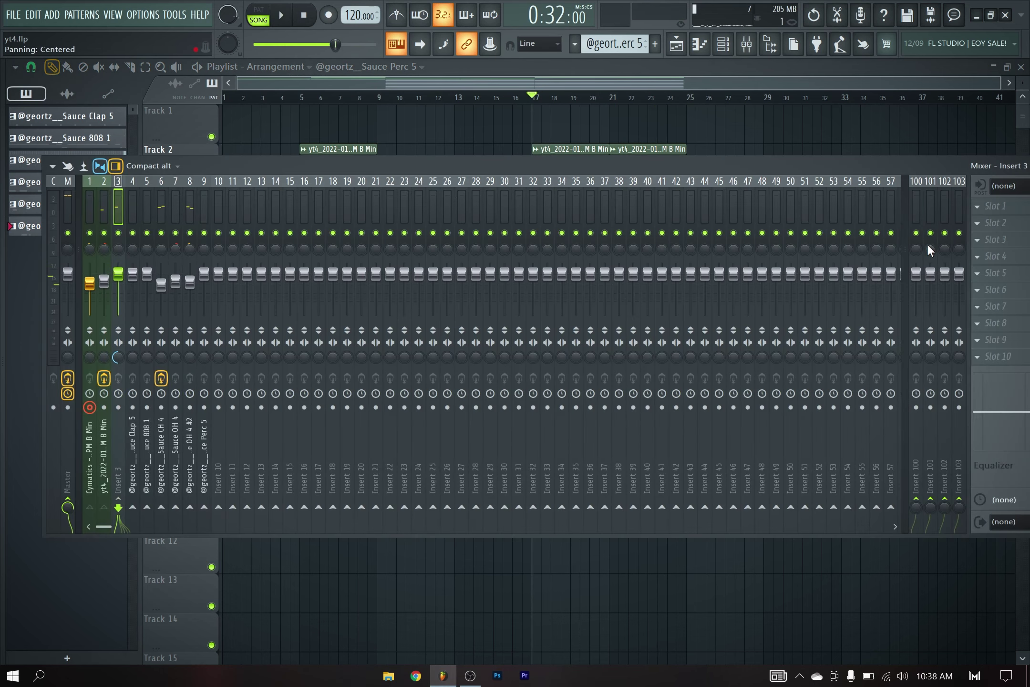
{"action": "left_click", "coordinate": [992, 250]}
{"action": "left_click", "coordinate": [739, 190]}
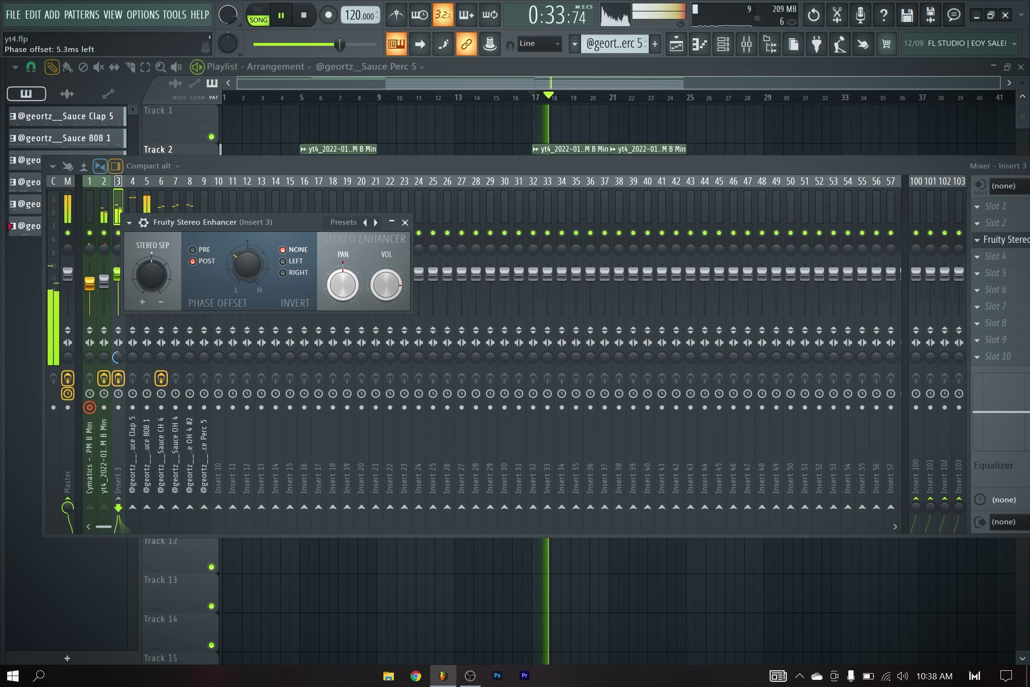
{"action": "key", "text": "F9"}
{"action": "key", "text": "space"}
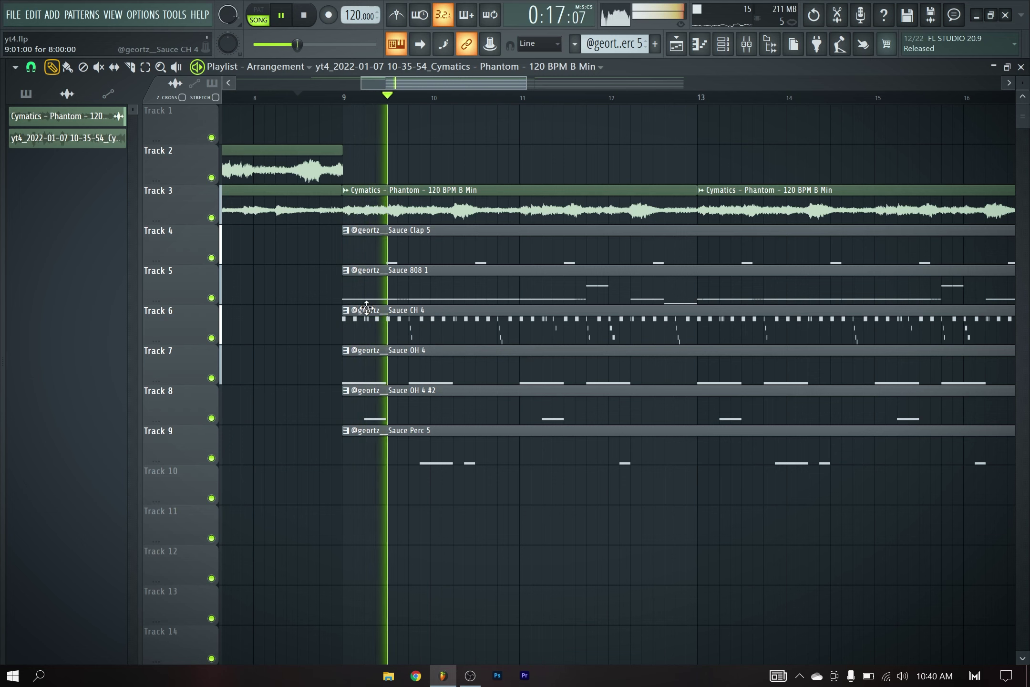
Slice the Sauce CH 4 and Sauce OH 4 clips on Tracks 6 and 7 at beat 4 of bar 11 and trim out that beat.
{"action": "left_click", "coordinate": [130, 66]}
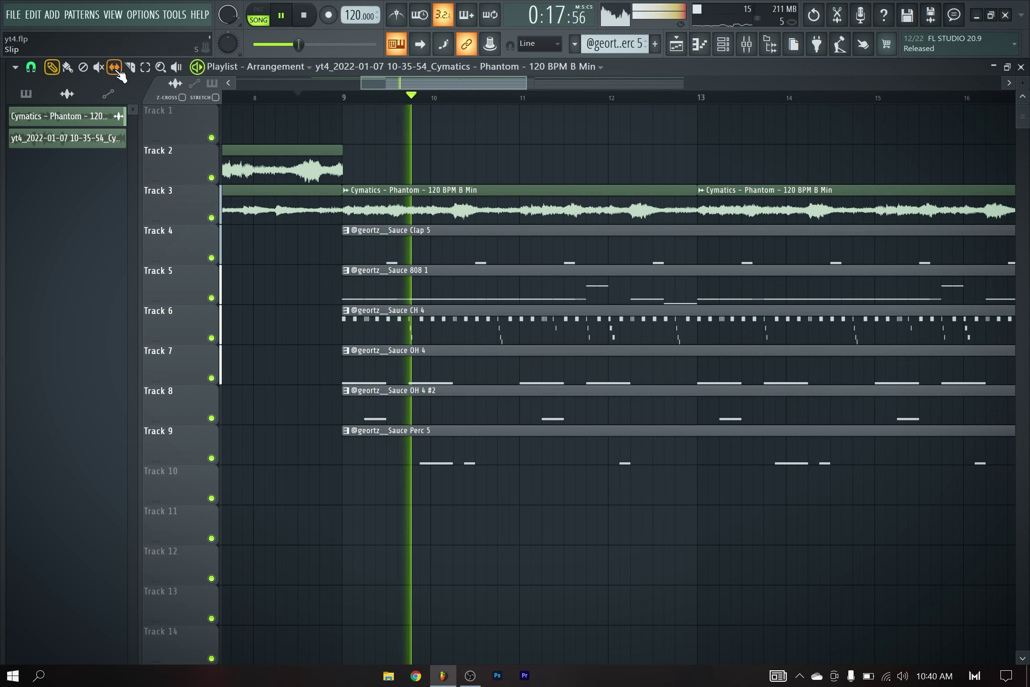
{"action": "scroll", "coordinate": [602, 317], "scroll_direction": "up", "scroll_amount": 1}
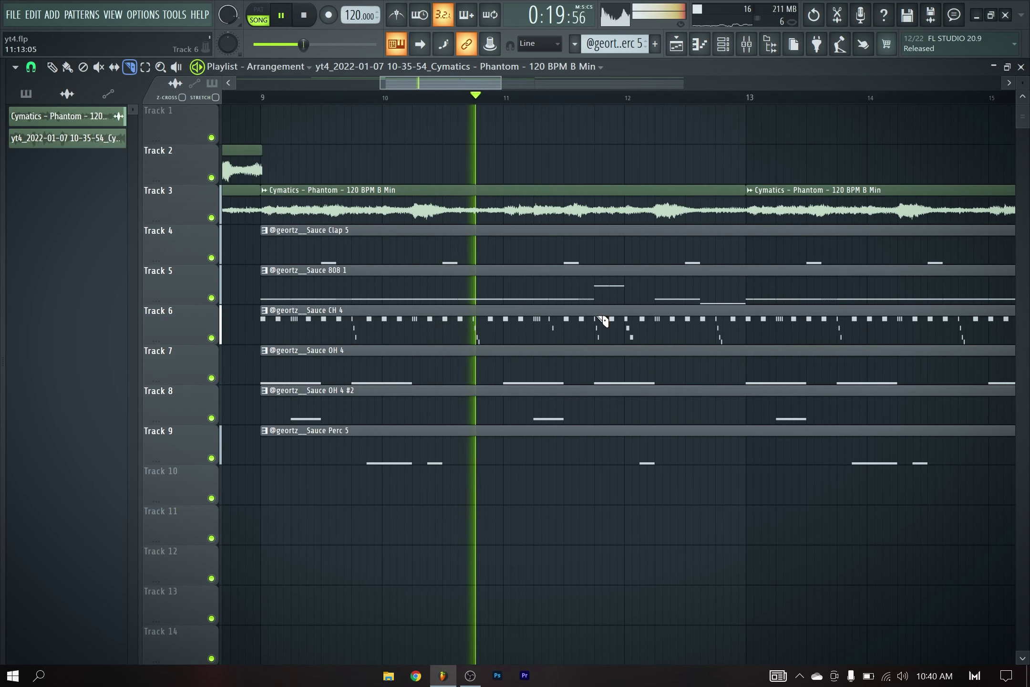
{"action": "left_click_drag", "start_coordinate": [600, 348], "coordinate": [600, 367]}
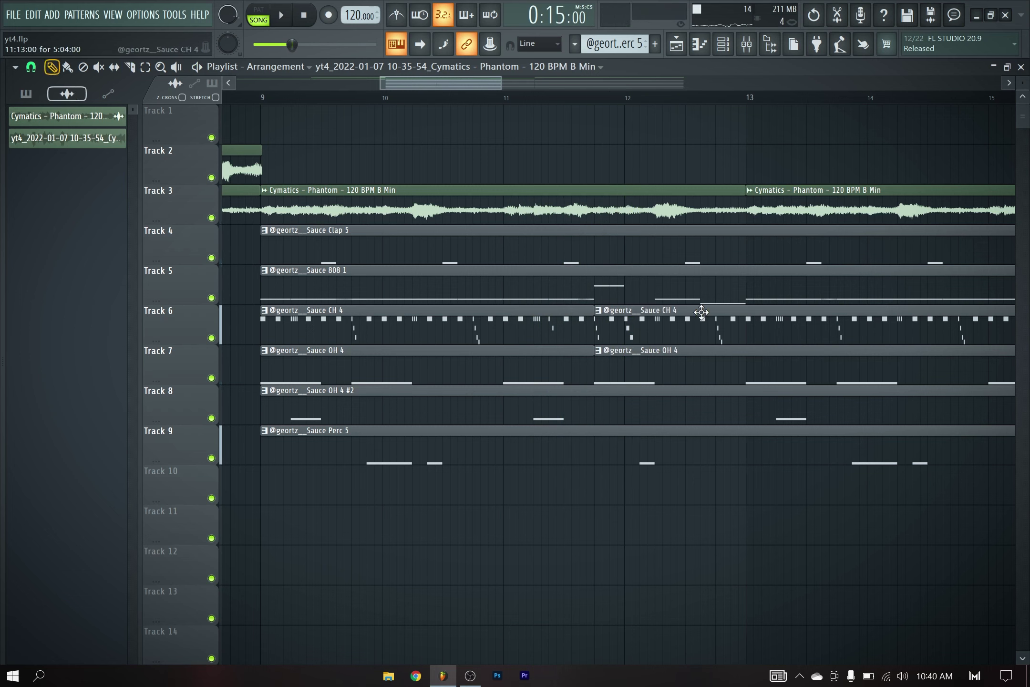
{"action": "left_click_drag", "start_coordinate": [617, 313], "coordinate": [616, 353]}
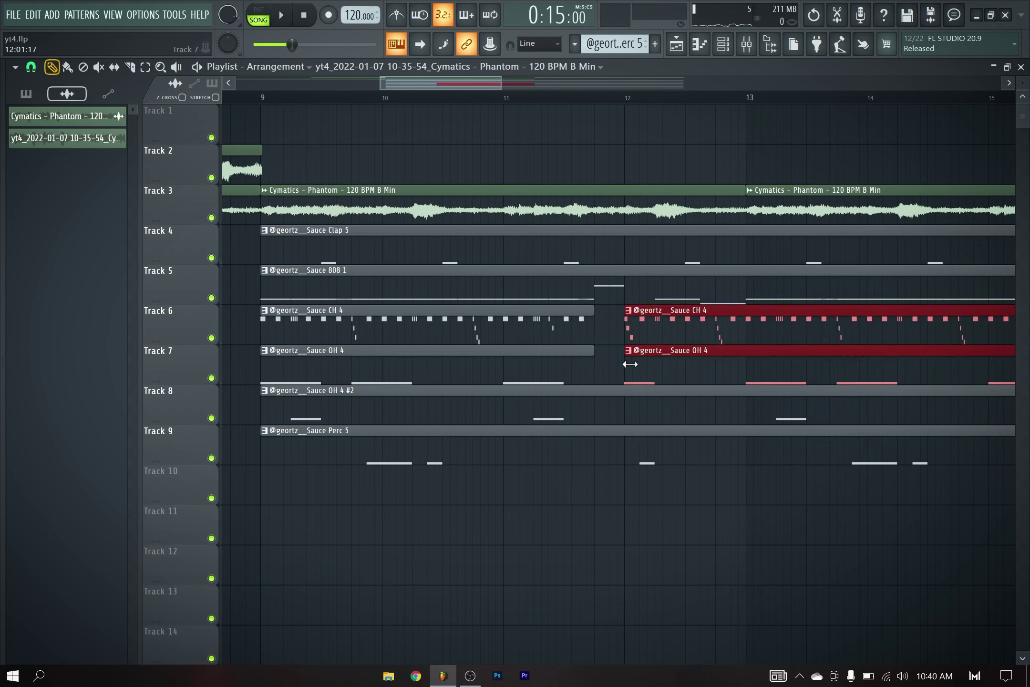
{"action": "left_click", "coordinate": [543, 98]}
{"action": "left_click", "coordinate": [725, 155]}
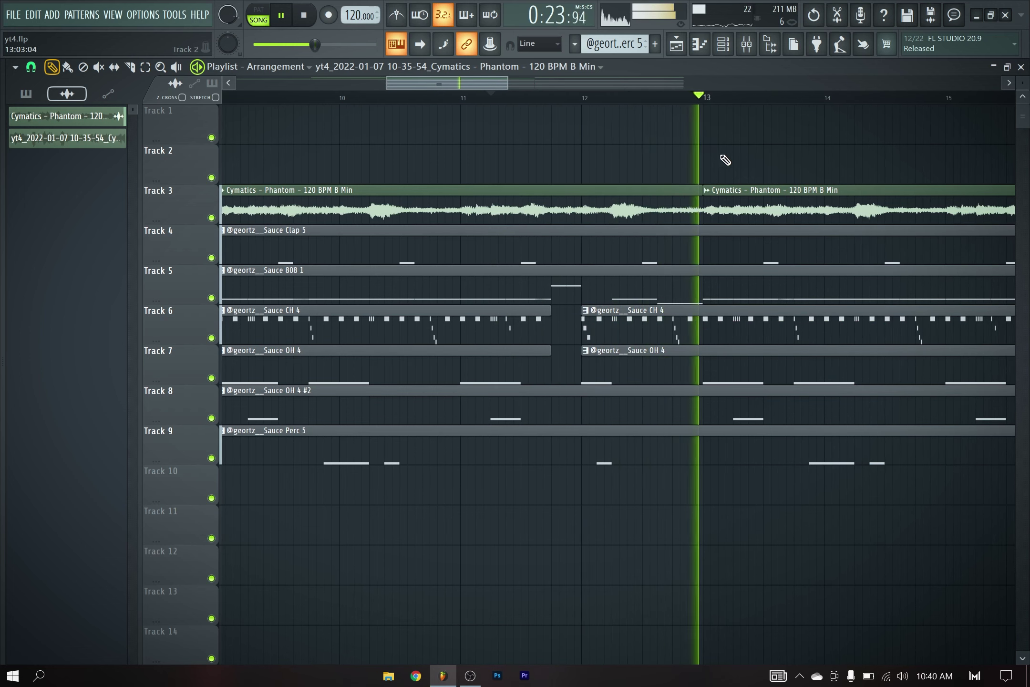
Slice the Sauce CH 4 clip on Track 6 at beat 4 of bar 16 and delete the one-beat piece before bar 17.
{"action": "key", "text": "space"}
{"action": "left_click_drag", "start_coordinate": [680, 124], "coordinate": [577, 119]}
{"action": "key", "text": "space"}
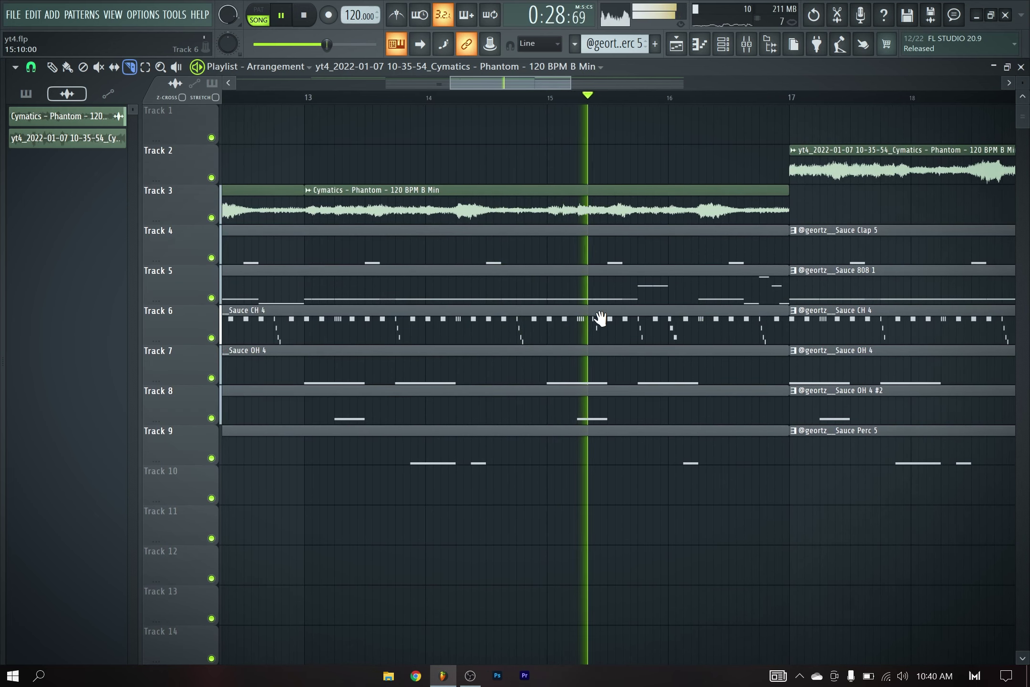
{"action": "left_click", "coordinate": [715, 319]}
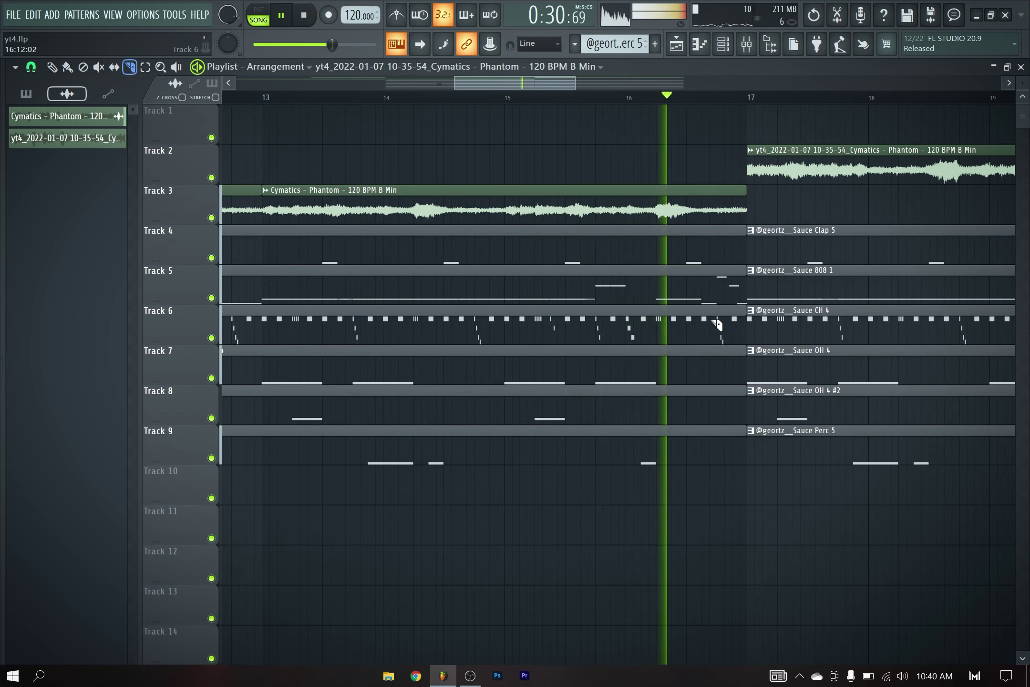
{"action": "key", "text": "space"}
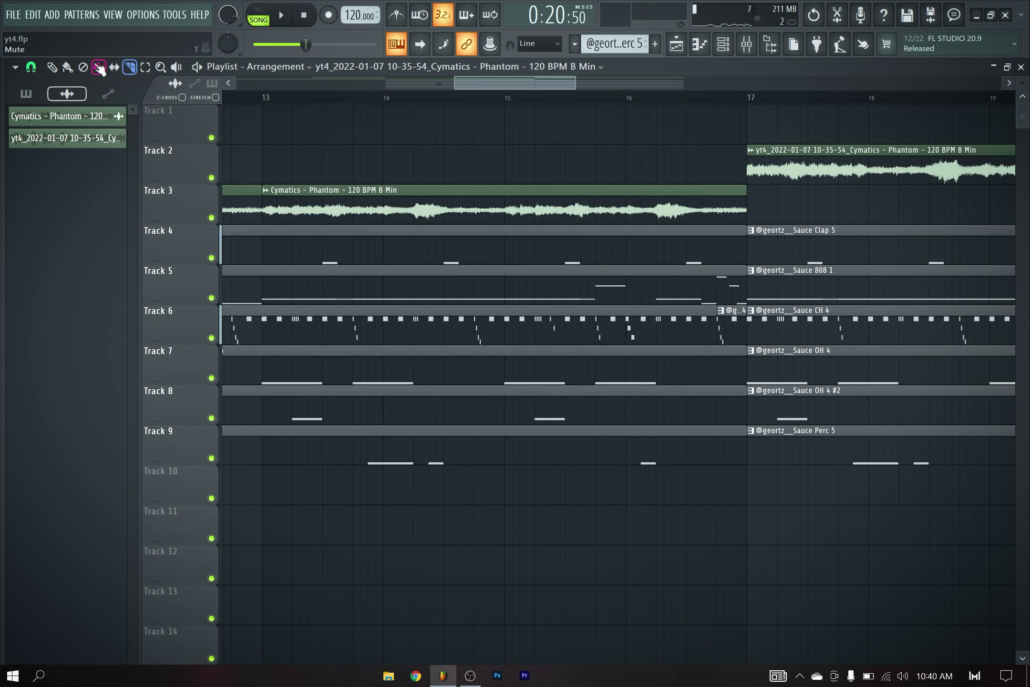
{"action": "left_click", "coordinate": [653, 98]}
Split the Sauce CH 4 clip on Track 6 at bar 19 and trim its second part to start at beat 3.
{"action": "scroll", "coordinate": [663, 204], "scroll_direction": "down", "scroll_amount": 3}
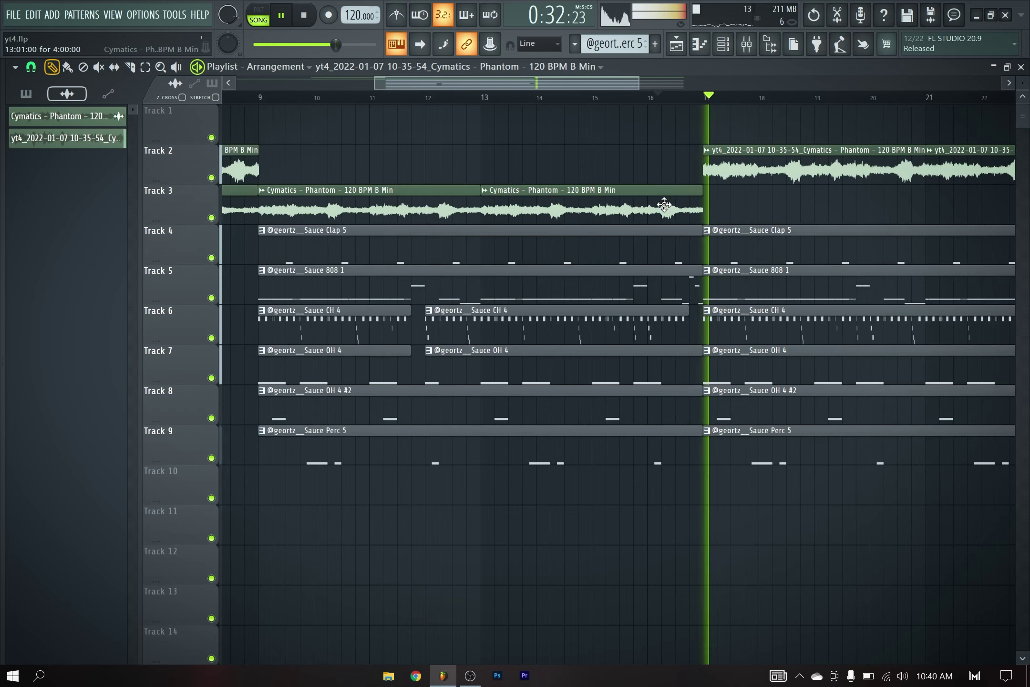
{"action": "scroll", "coordinate": [664, 204], "scroll_direction": "up", "scroll_amount": 2}
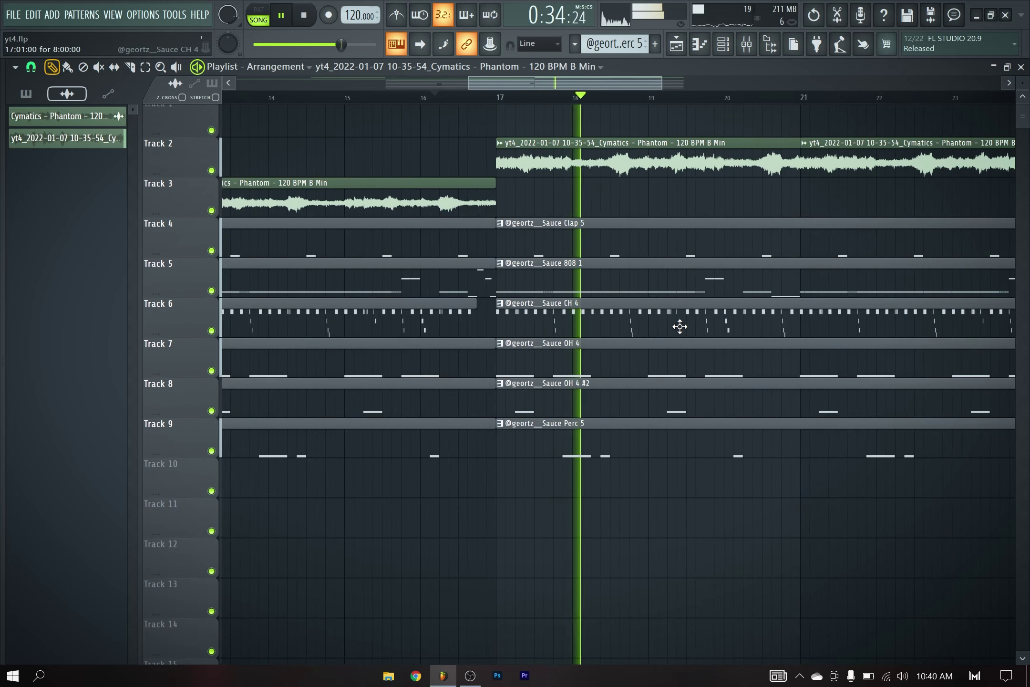
{"action": "scroll", "coordinate": [842, 332], "scroll_direction": "down", "scroll_amount": 2}
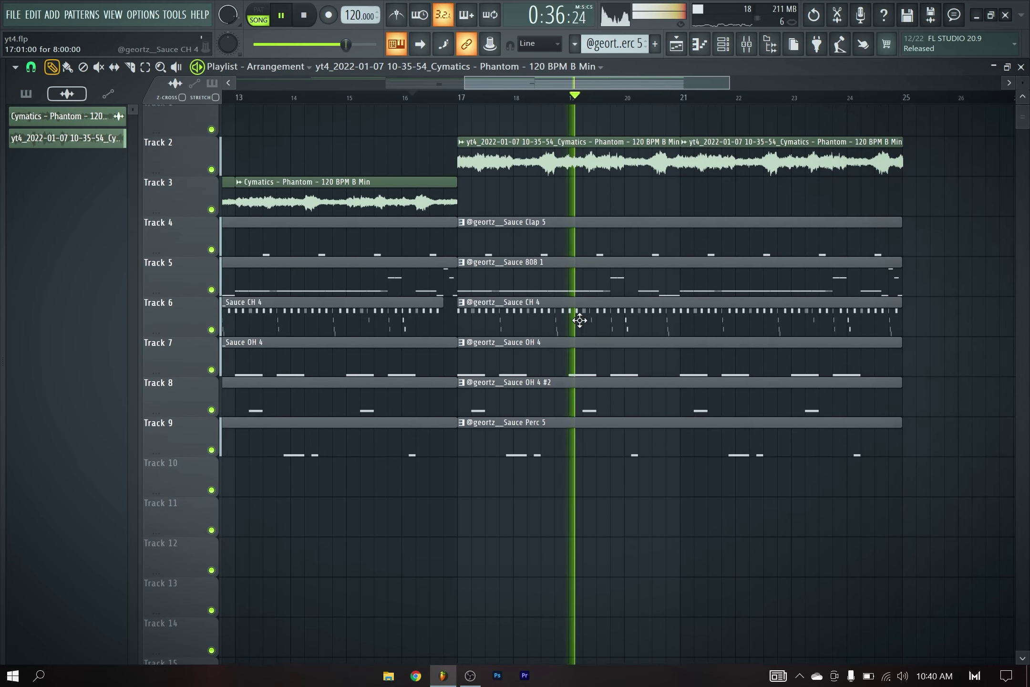
{"action": "key", "text": "space"}
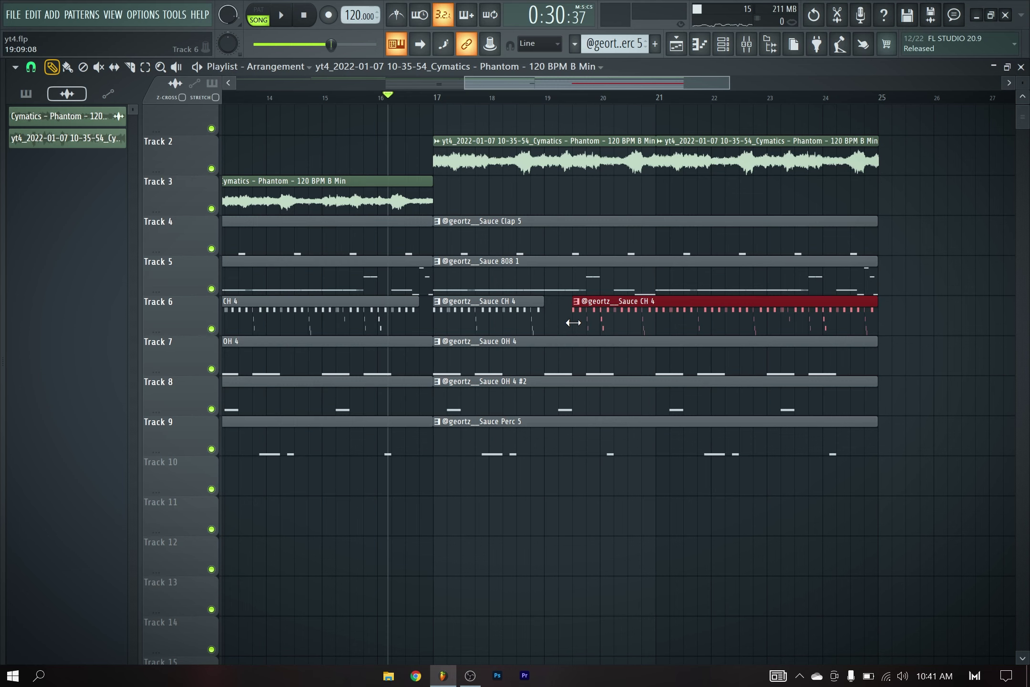
{"action": "key", "text": "space"}
{"action": "left_click", "coordinate": [775, 546]}
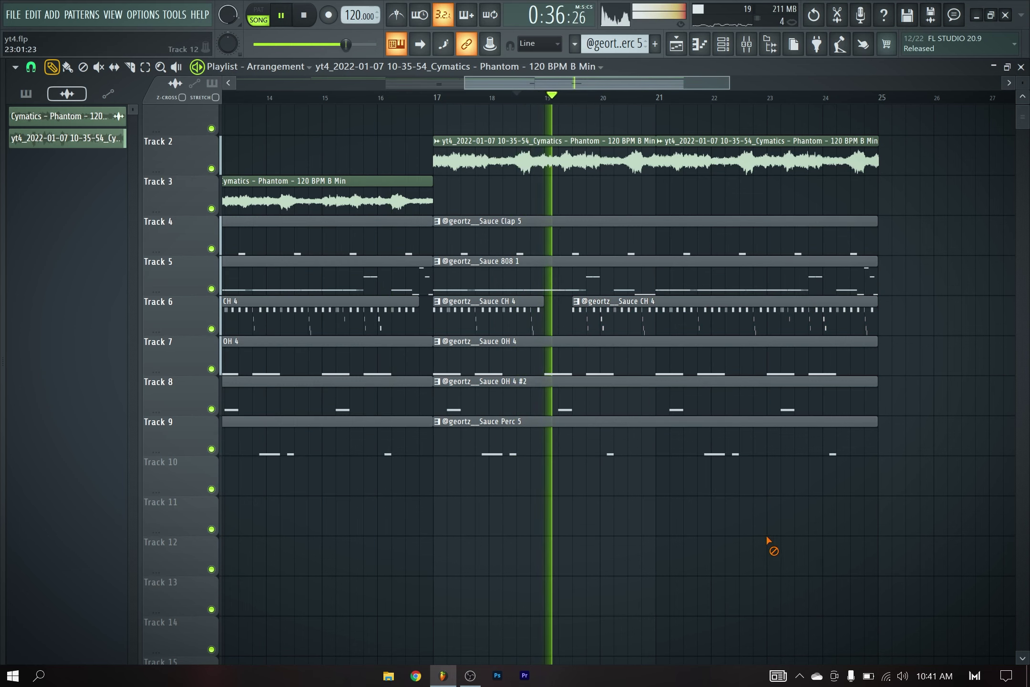
Cut the same two-beat gap at bar 19 into both open hi-hat clips on Tracks 7 and 8 and save the project.
{"action": "scroll", "coordinate": [675, 528], "scroll_direction": "up", "scroll_amount": 1}
{"action": "key", "text": "space"}
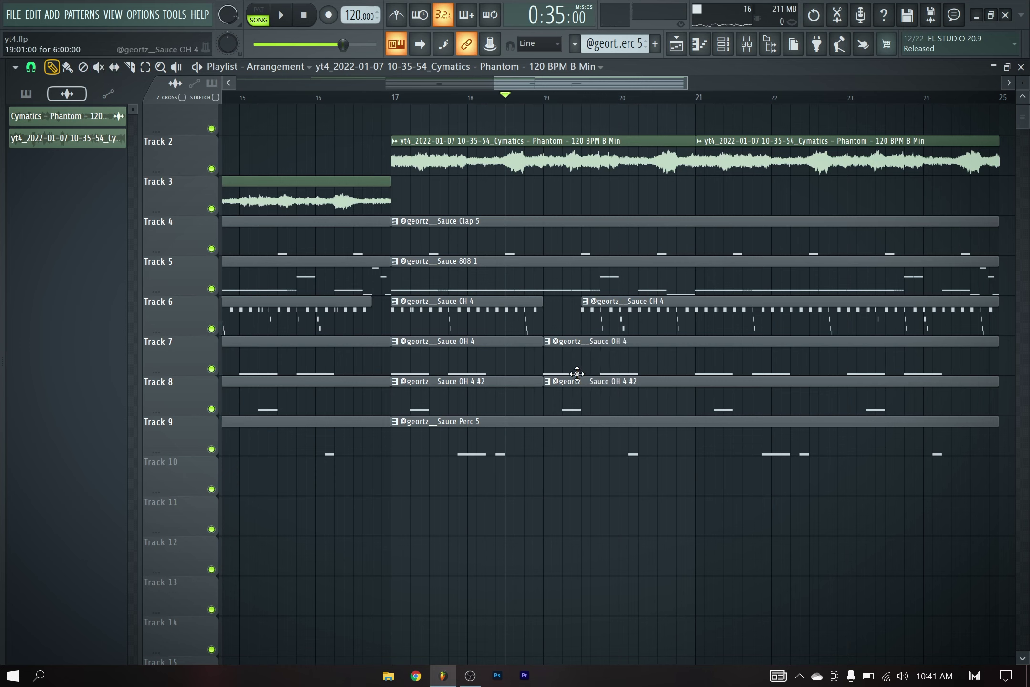
{"action": "key", "text": "space"}
{"action": "mouse_move", "coordinate": [577, 374]}
{"action": "left_mouse_down"}
{"action": "mouse_move", "coordinate": [547, 393]}
{"action": "mouse_move", "coordinate": [582, 397]}
{"action": "left_mouse_up"}
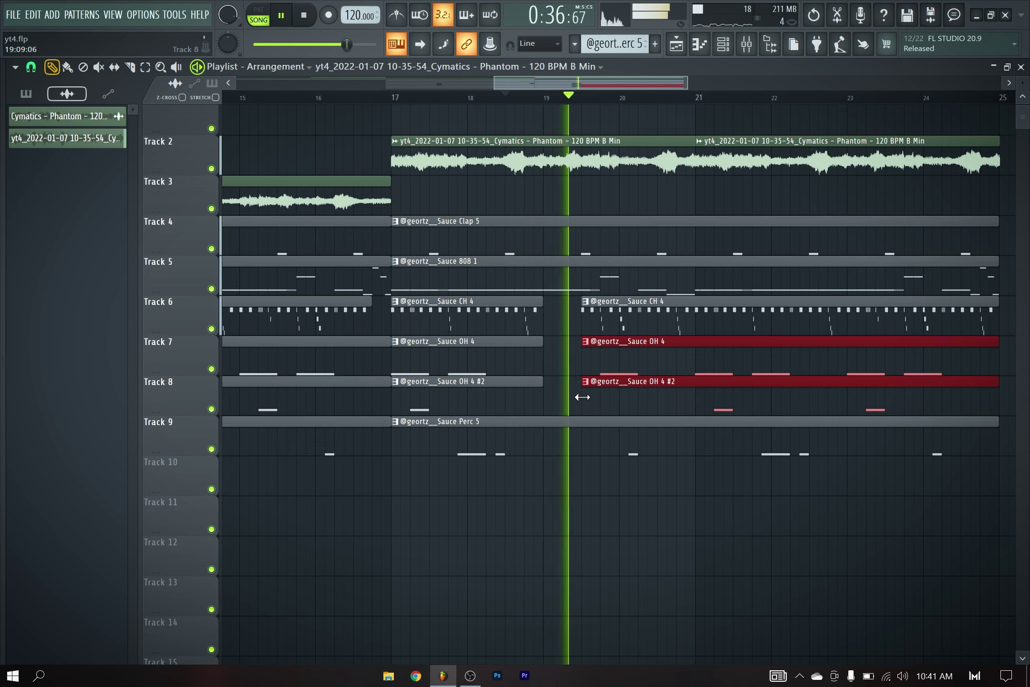
{"action": "left_click", "coordinate": [706, 560]}
{"action": "right_click", "coordinate": [738, 572]}
{"action": "scroll", "coordinate": [783, 546], "scroll_direction": "down", "scroll_amount": 2}
{"action": "key", "text": "ctrl+s"}
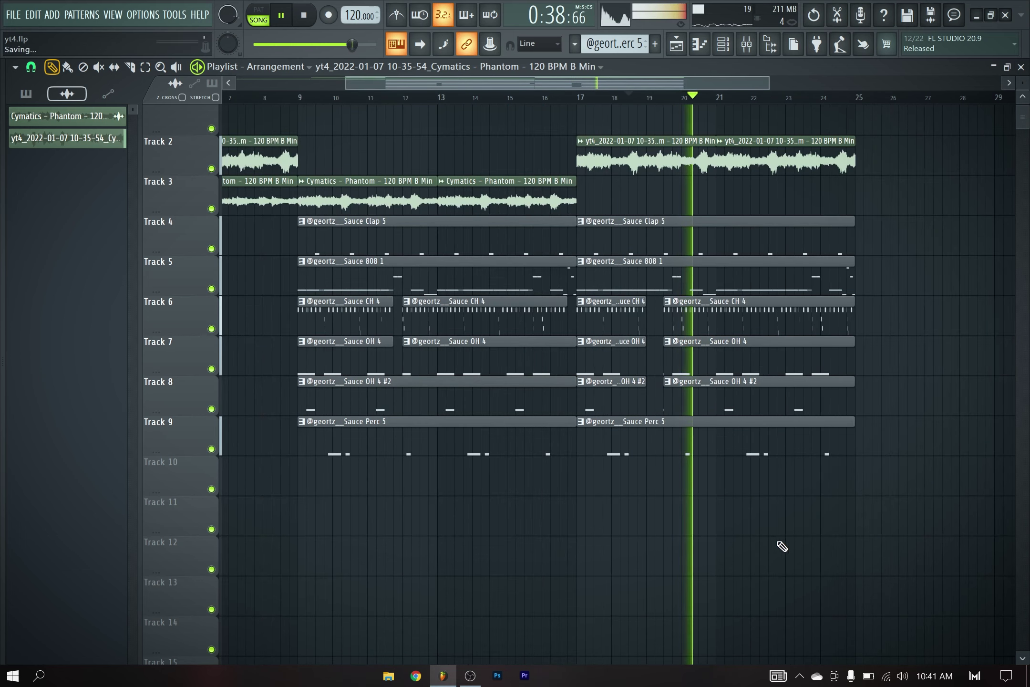
Split the three hi-hat clips on Tracks 6 to 8 at bar 21, trim out the first two beats of that bar and save.
{"action": "scroll", "coordinate": [716, 505], "scroll_direction": "up", "scroll_amount": 3}
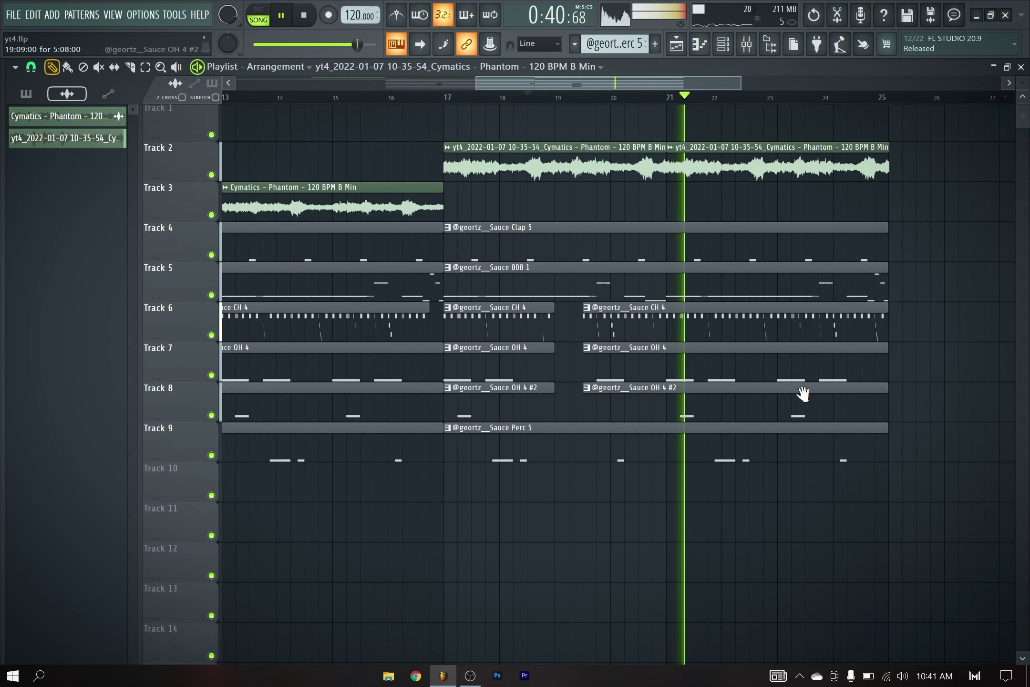
{"action": "left_click", "coordinate": [146, 67]}
{"action": "key", "text": "space"}
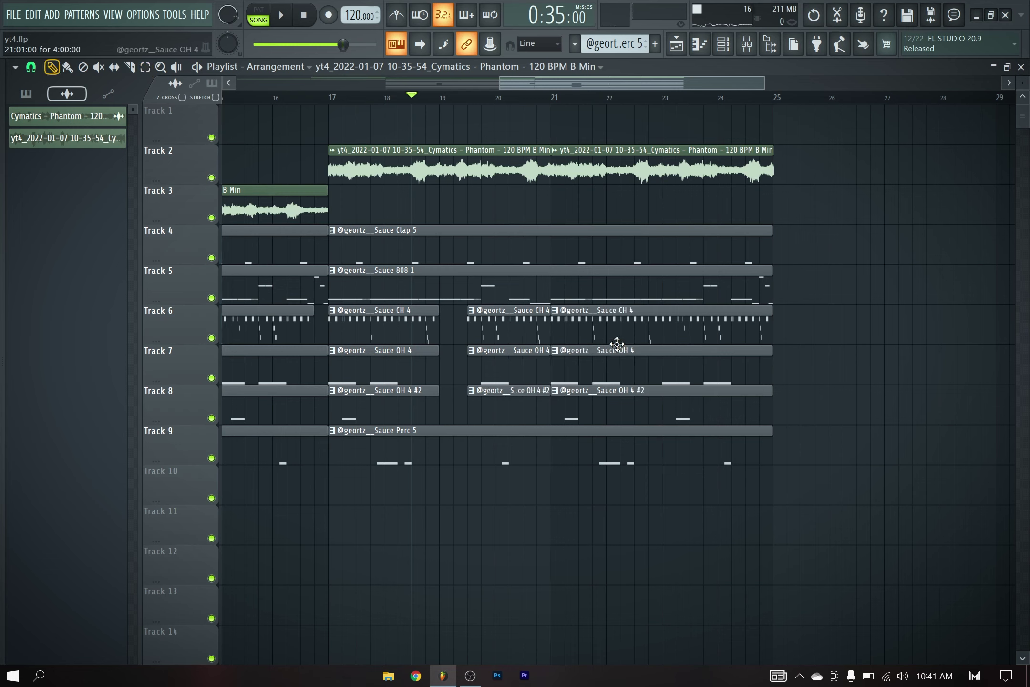
{"action": "left_click_drag", "start_coordinate": [577, 315], "coordinate": [575, 401]}
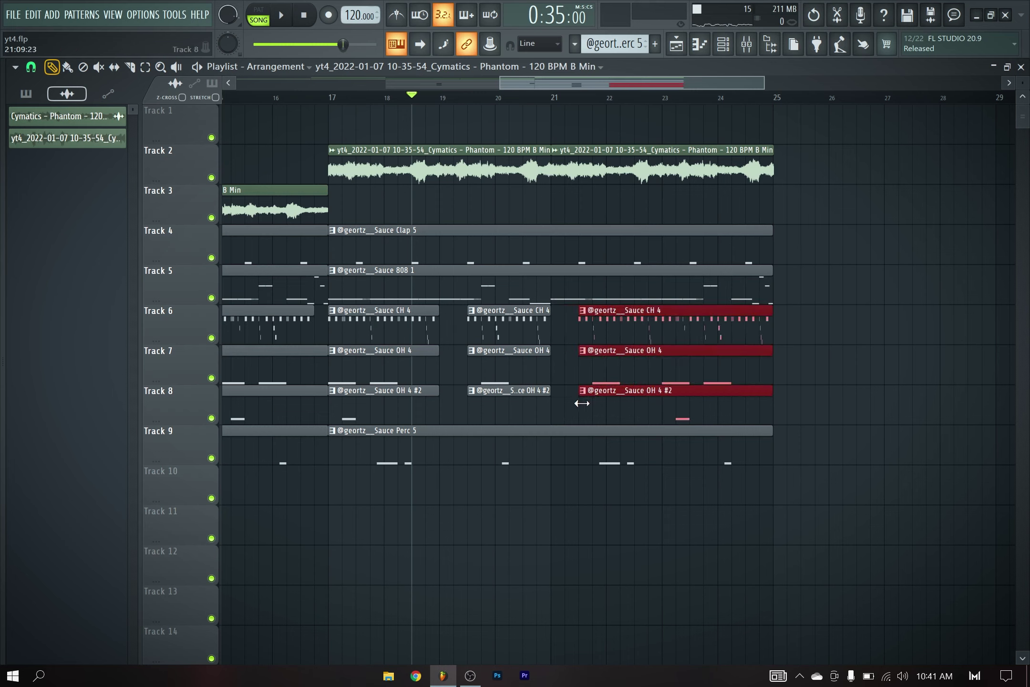
{"action": "left_click", "coordinate": [683, 577]}
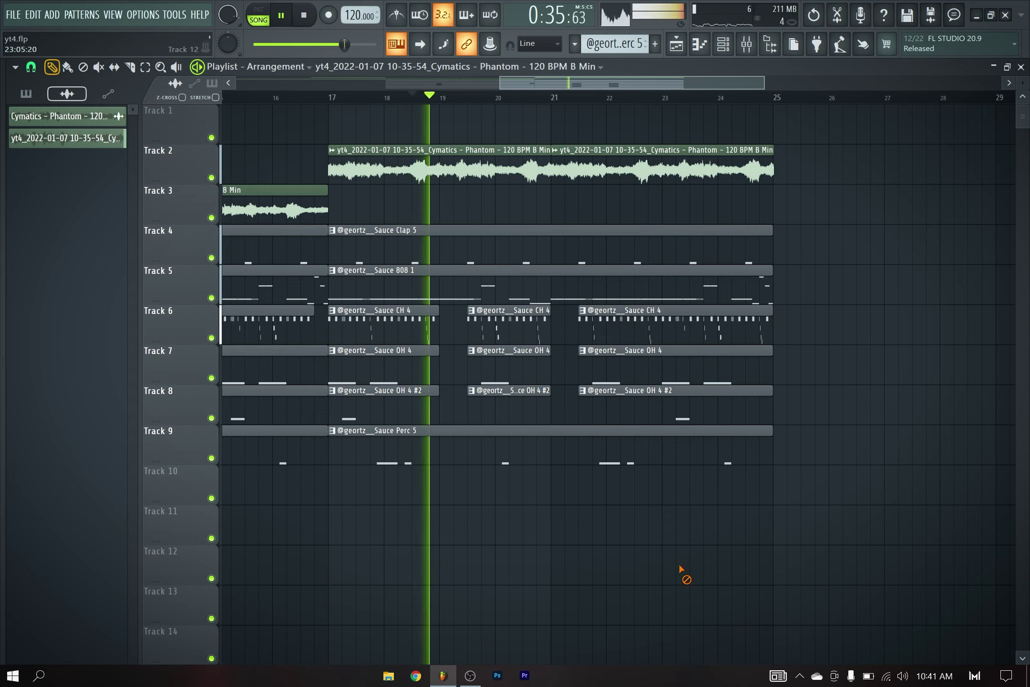
{"action": "key", "text": "ctrl+s"}
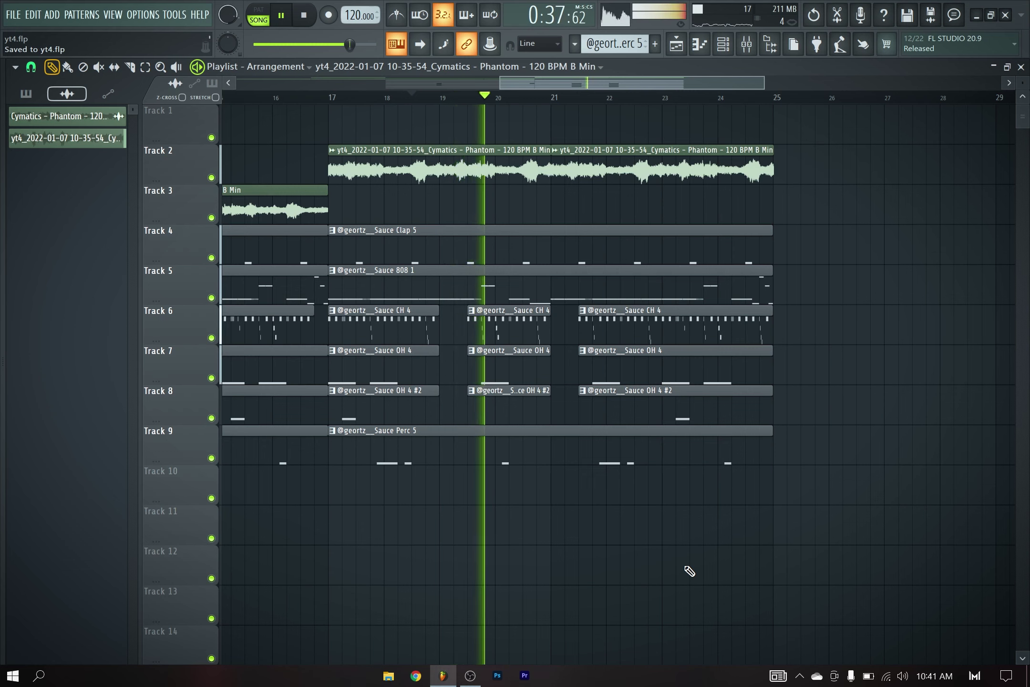
Trim the last beat of bar 24 from the hi-hat and percussion clips and copy bars 9 to 24 of all tracks to bar 25.
{"action": "left_click_drag", "start_coordinate": [768, 309], "coordinate": [760, 443]}
{"action": "left_click", "coordinate": [801, 450]}
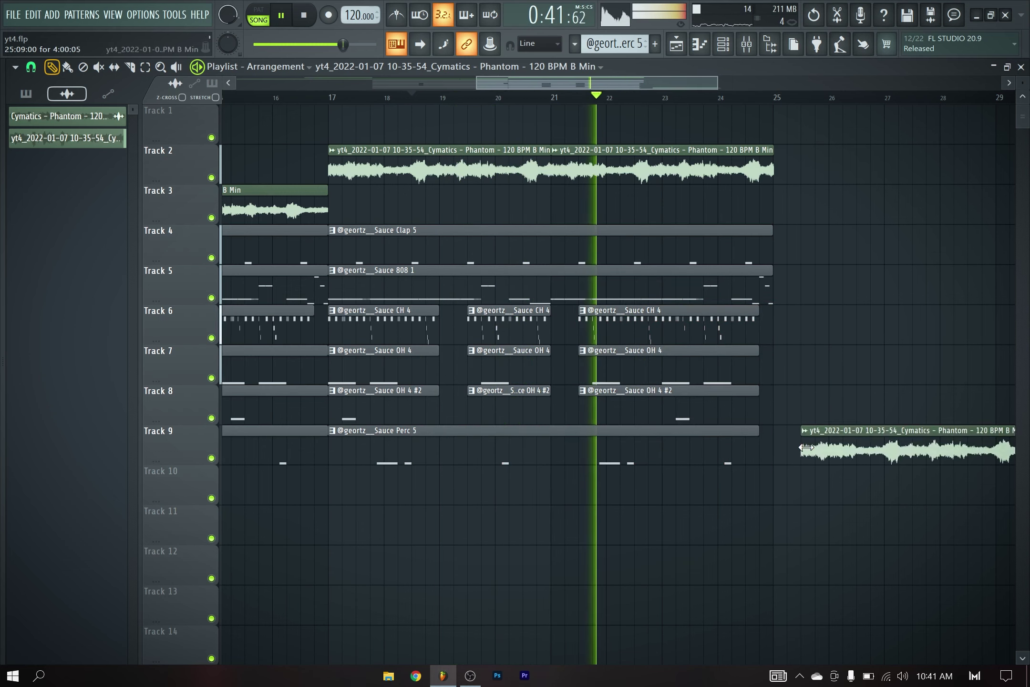
{"action": "scroll", "coordinate": [859, 382], "scroll_direction": "down", "scroll_amount": 3}
{"action": "left_click_drag", "start_coordinate": [839, 145], "coordinate": [793, 443]}
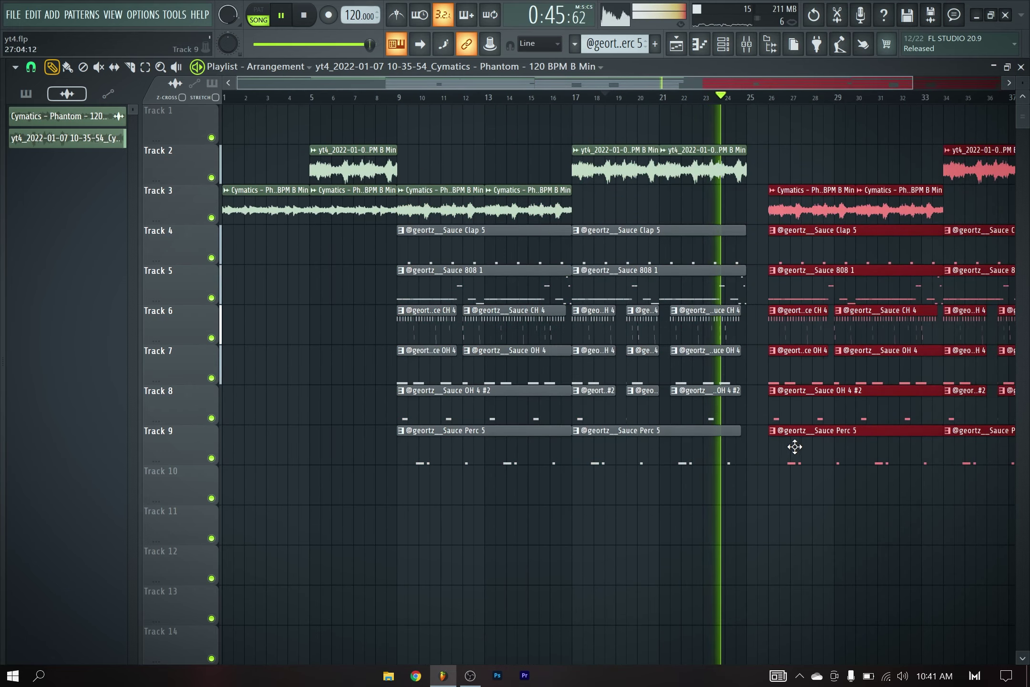
{"action": "scroll", "coordinate": [773, 515], "scroll_direction": "down", "scroll_amount": 3}
{"action": "left_click", "coordinate": [777, 538]}
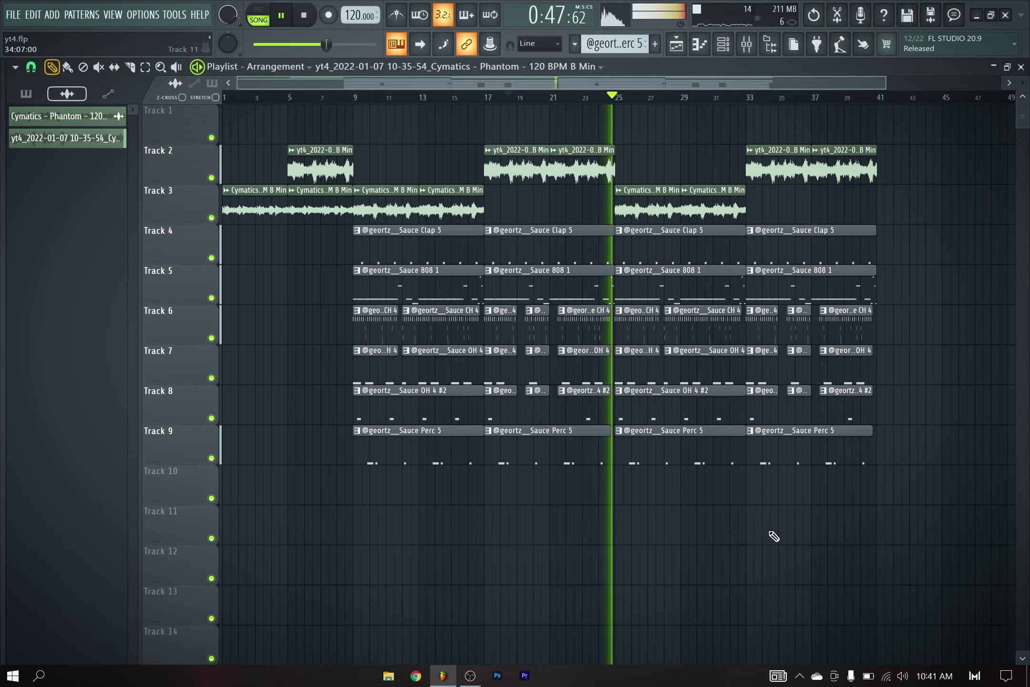
Lower the rendered loop's fader on insert 2 to about 53%.
{"action": "scroll", "coordinate": [775, 538], "scroll_direction": "down", "scroll_amount": 2}
{"action": "scroll", "coordinate": [779, 535], "scroll_direction": "up", "scroll_amount": 2}
{"action": "scroll", "coordinate": [800, 430], "scroll_direction": "up", "scroll_amount": 2}
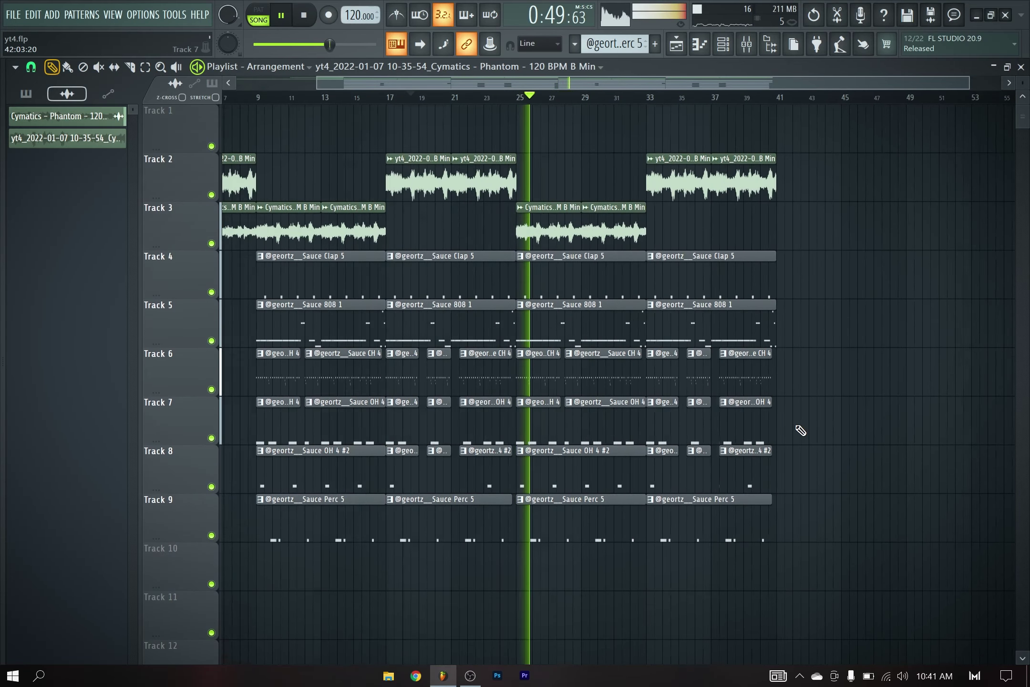
{"action": "scroll", "coordinate": [802, 428], "scroll_direction": "down", "scroll_amount": 1}
{"action": "scroll", "coordinate": [827, 407], "scroll_direction": "down", "scroll_amount": 1}
{"action": "scroll", "coordinate": [828, 407], "scroll_direction": "up", "scroll_amount": 1}
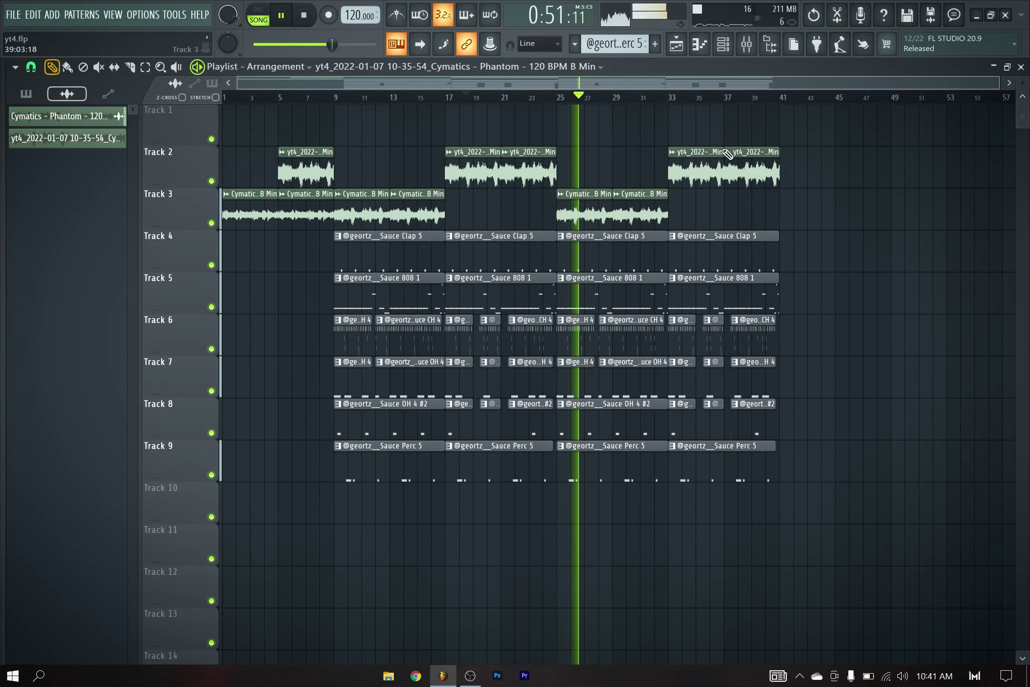
{"action": "left_click", "coordinate": [747, 43]}
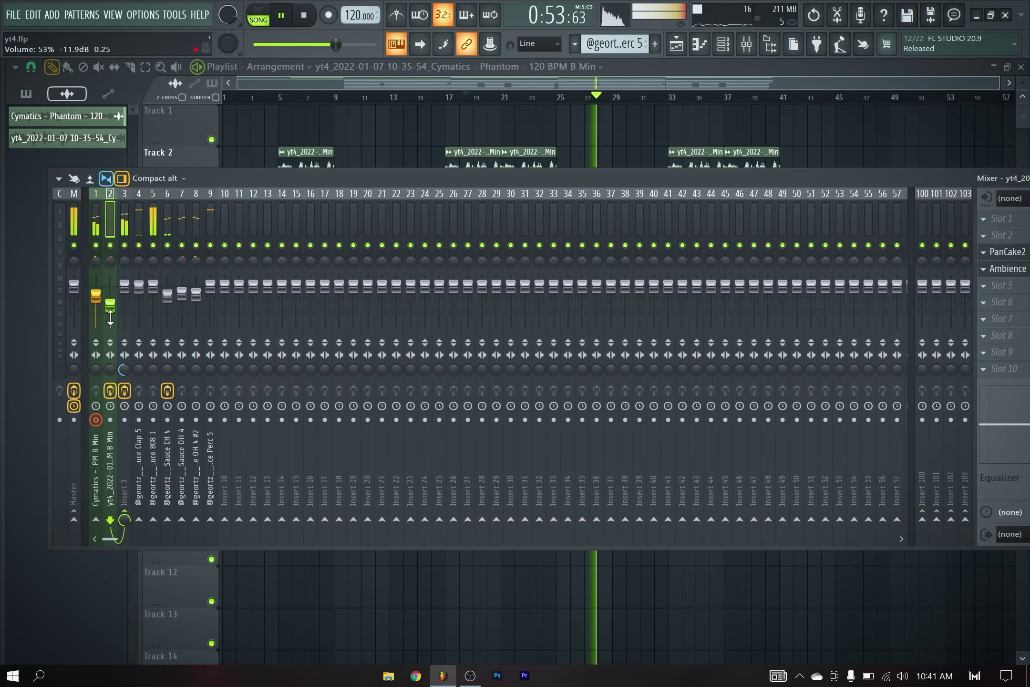
{"action": "key", "text": "F9"}
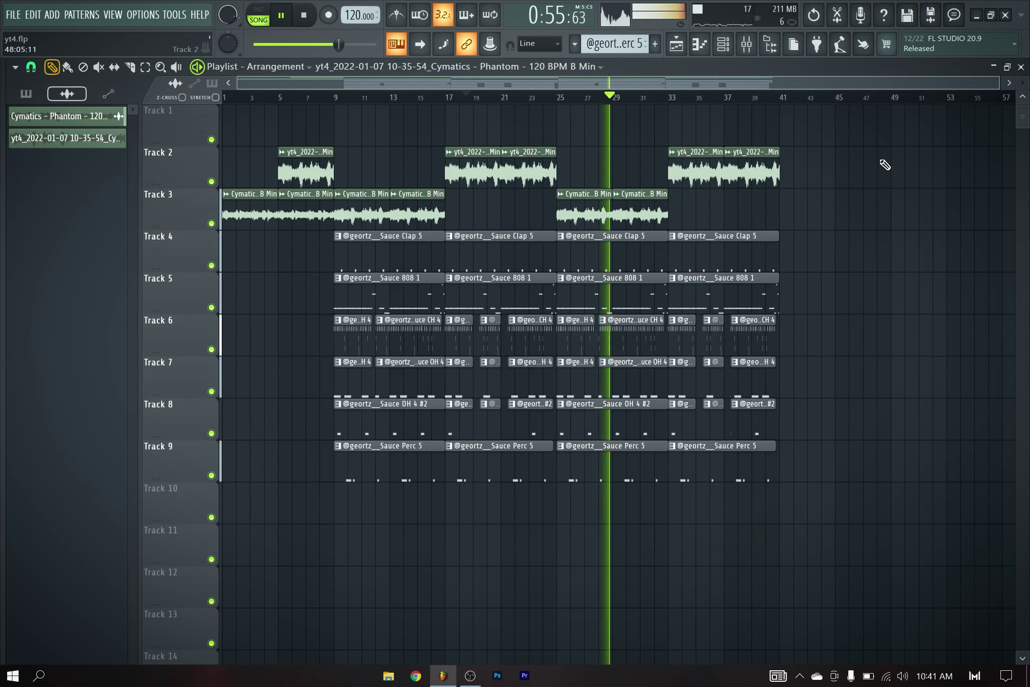
{"action": "left_click_drag", "start_coordinate": [935, 105], "coordinate": [352, 470]}
{"action": "key", "text": "ctrl+b"}
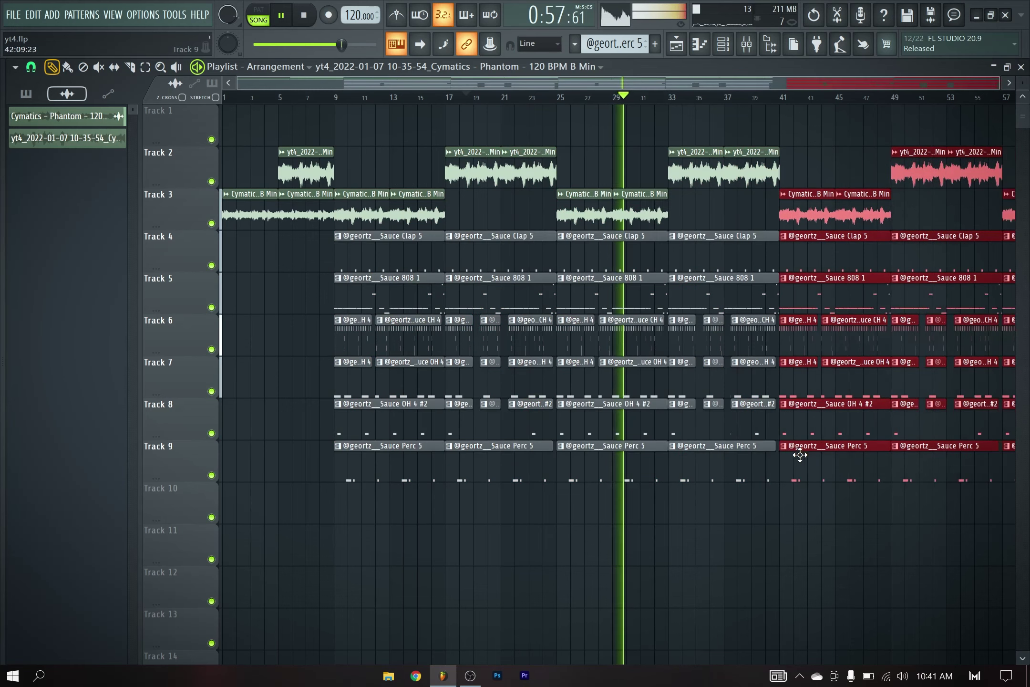
{"action": "scroll", "coordinate": [792, 501], "scroll_direction": "down", "scroll_amount": 2}
{"action": "scroll", "coordinate": [668, 302], "scroll_direction": "down", "scroll_amount": 2}
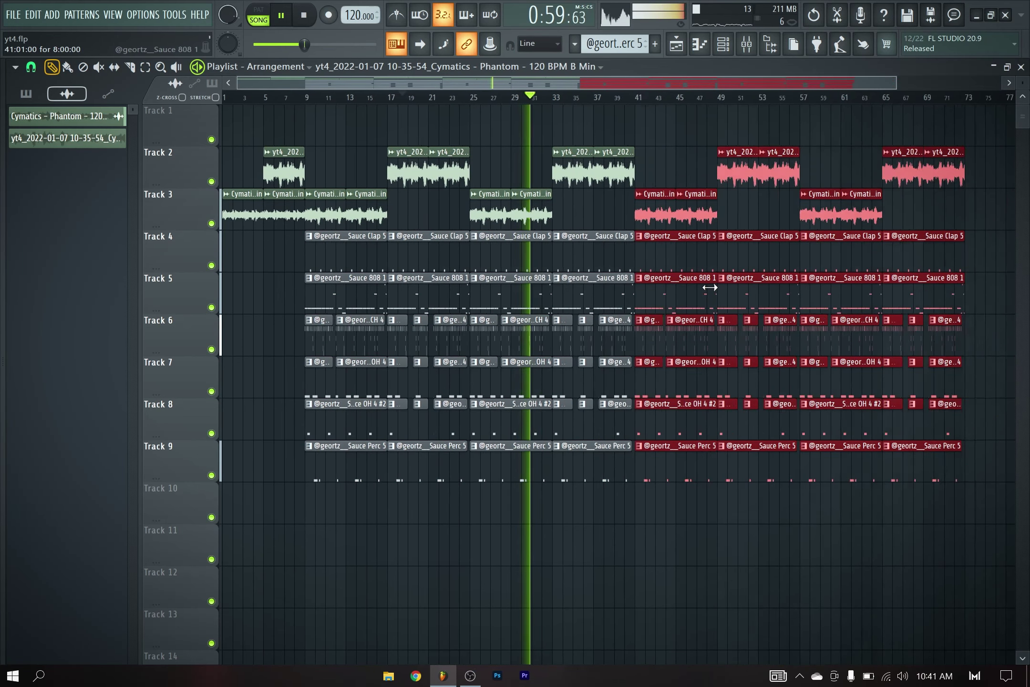
{"action": "key", "text": "Delete"}
Select the whole 40-bar arrangement from bar 1 and duplicate it repeatedly end to end from bar 41.
{"action": "left_click_drag", "start_coordinate": [665, 123], "coordinate": [98, 492]}
{"action": "key", "text": "ctrl+b"}
{"action": "scroll", "coordinate": [660, 460], "scroll_direction": "down", "scroll_amount": 2}
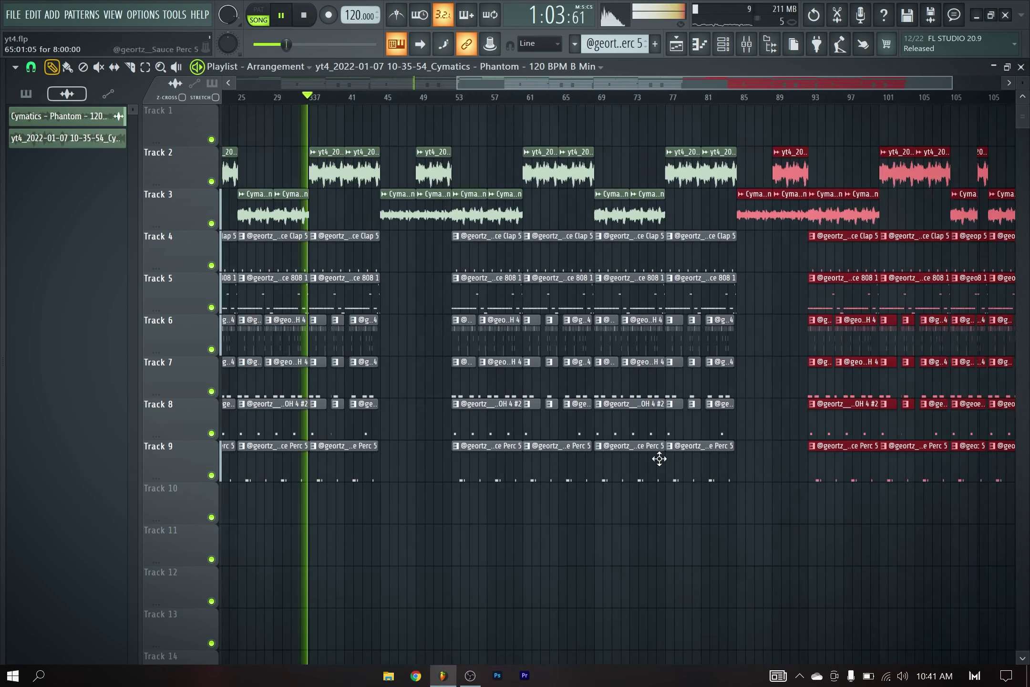